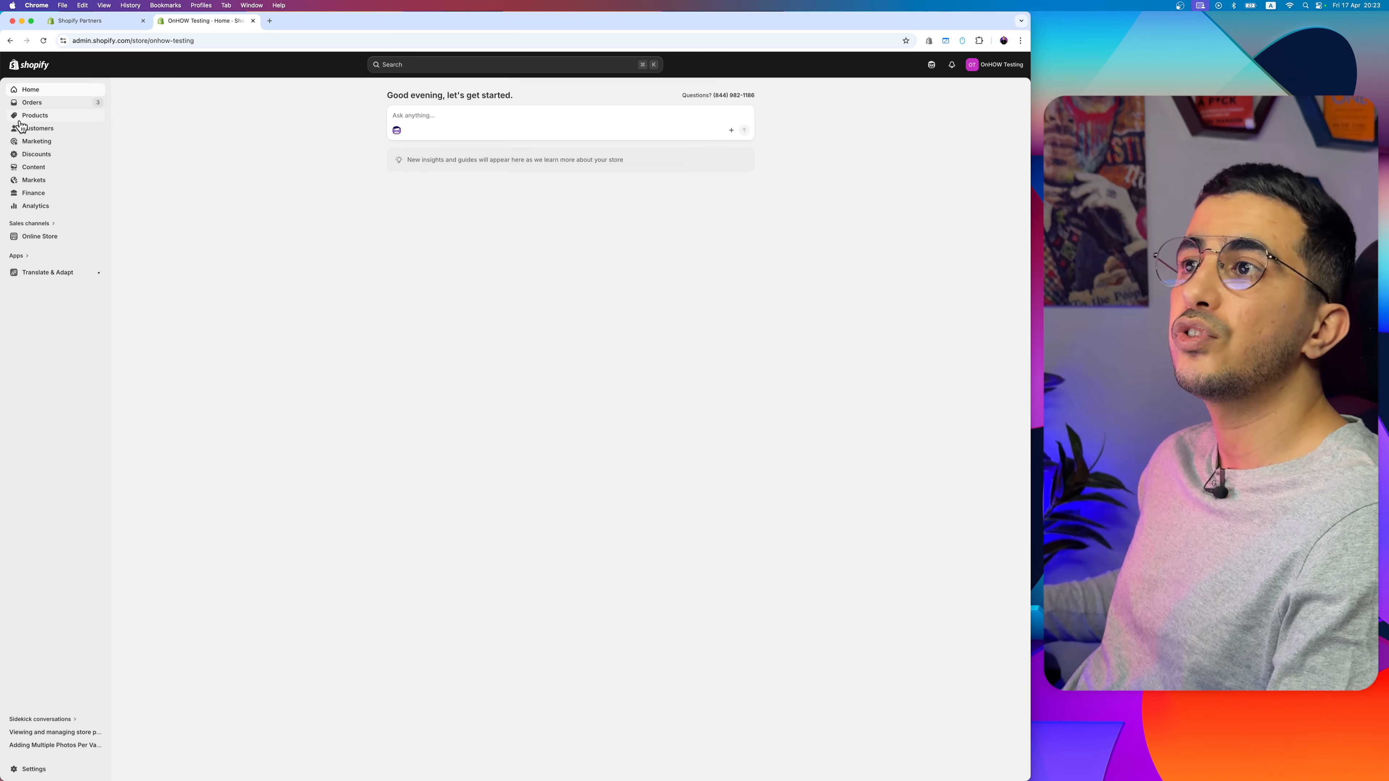
Step: Open the customers' company list and start adding a new company
scroll(20, 126, "up", 5)
left_click(138, 153)
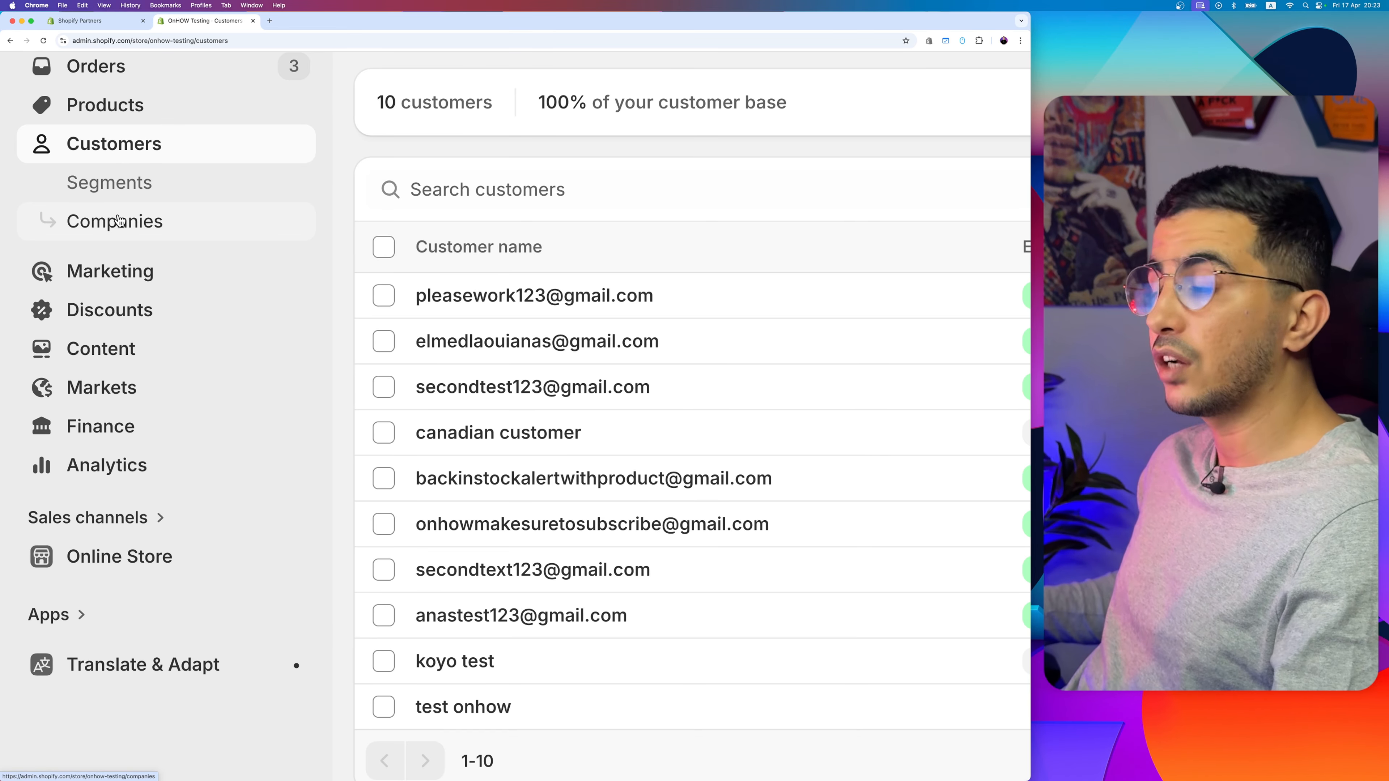
left_click(120, 220)
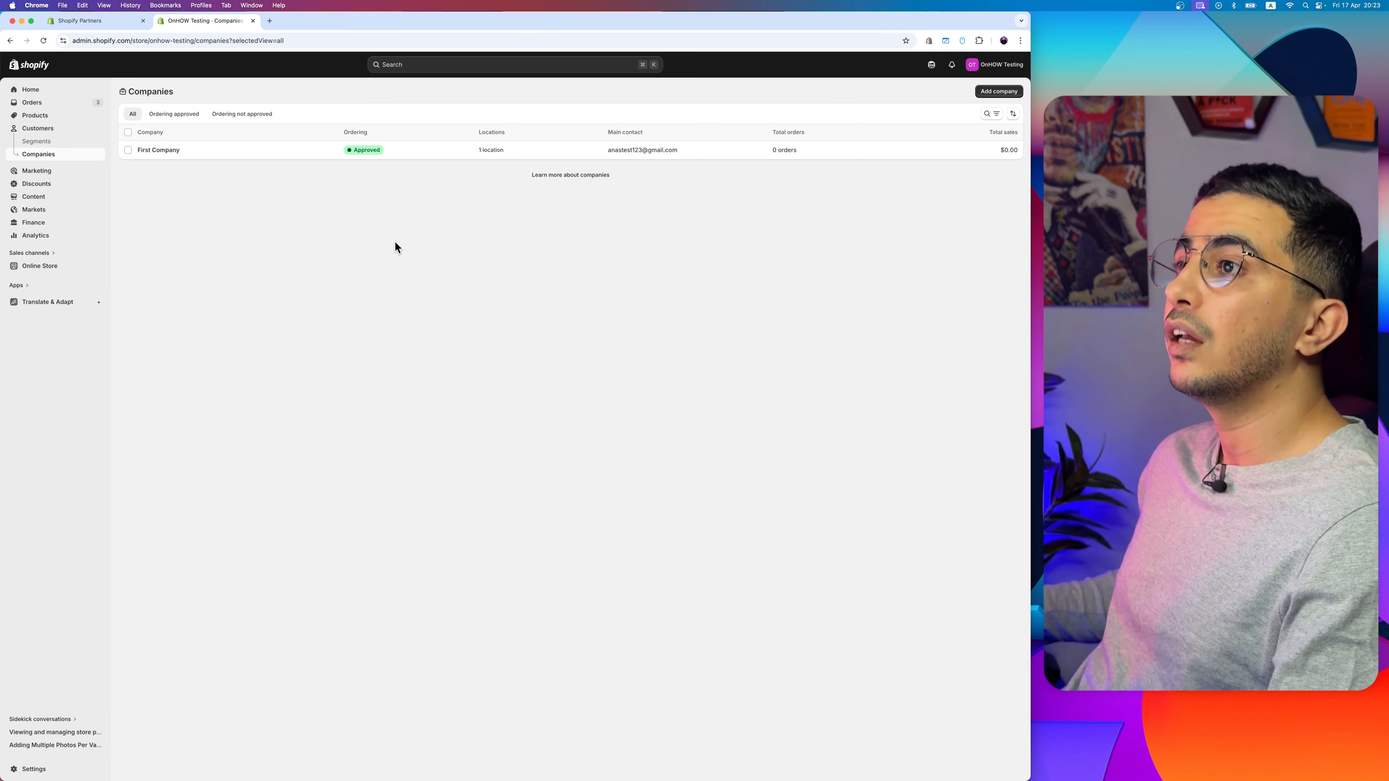
scroll(988, 98, "up", 5)
left_click(987, 96)
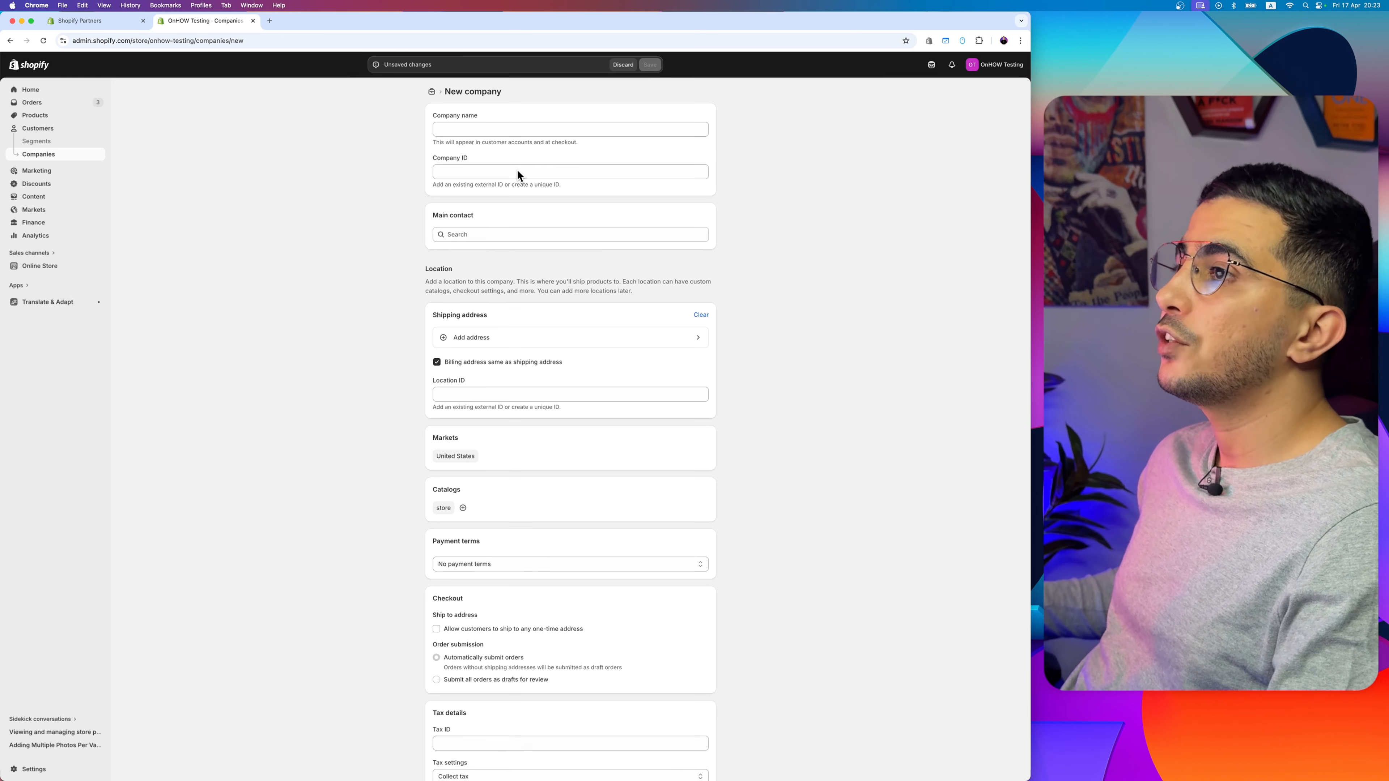
Step: Enter "First Company" as the company name and "company-first-123" as its company ID
left_click(508, 130)
scroll(509, 130, "up", 5)
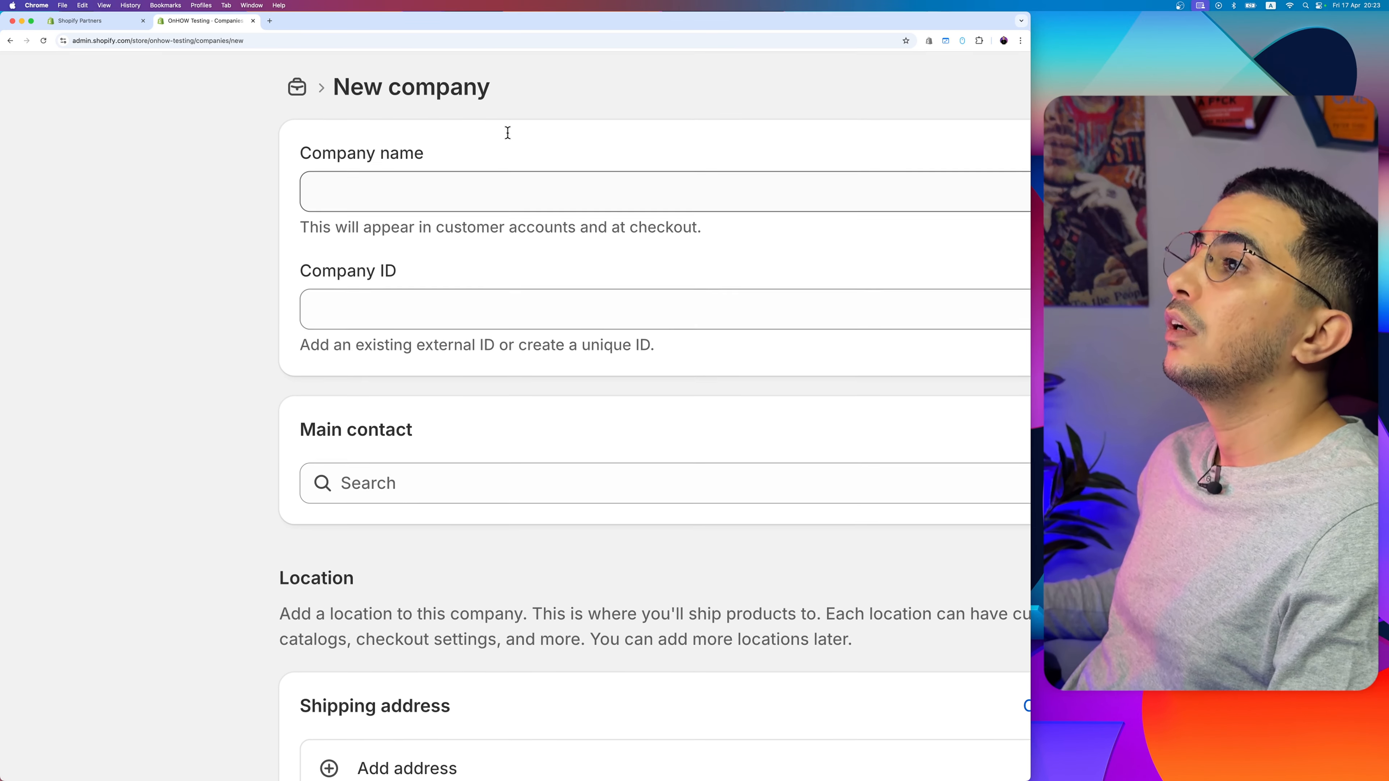
type("First Company")
left_click(434, 318)
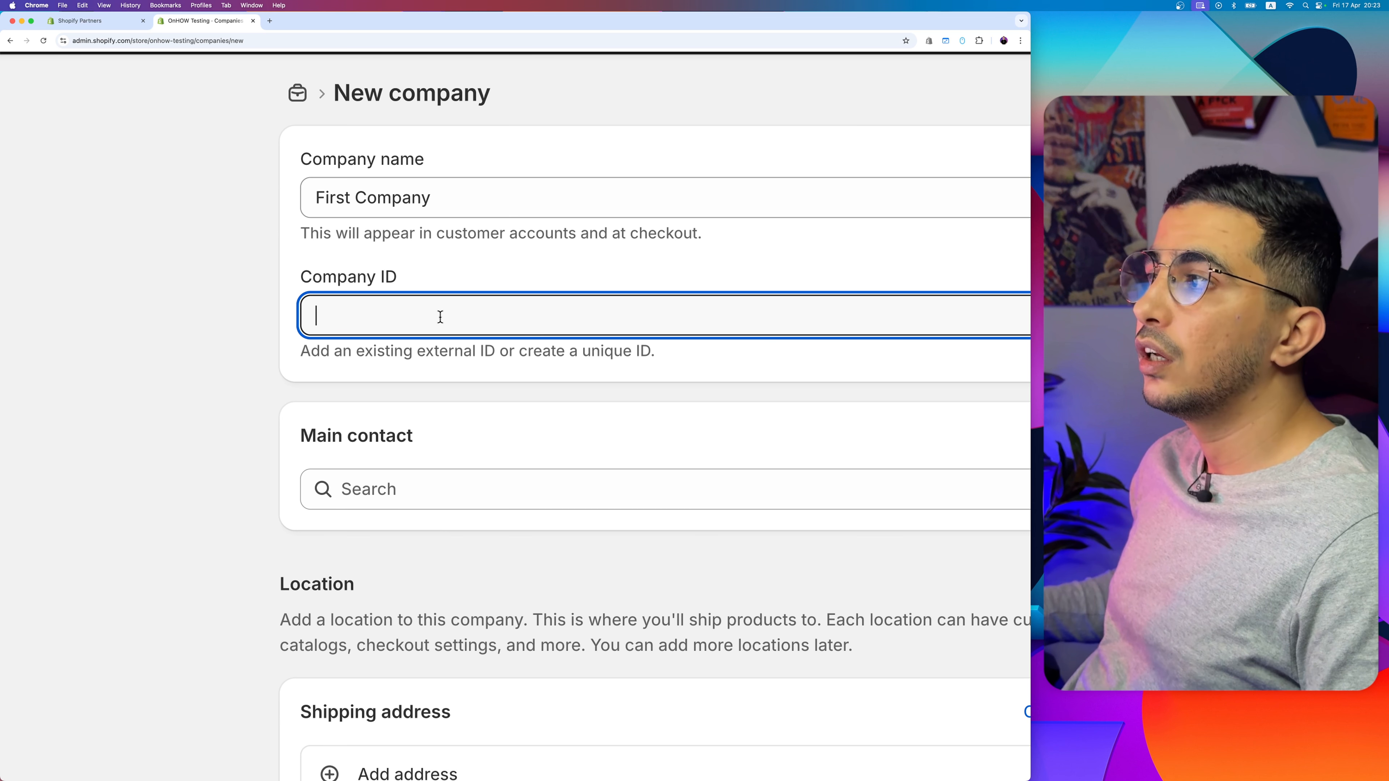
type("c")
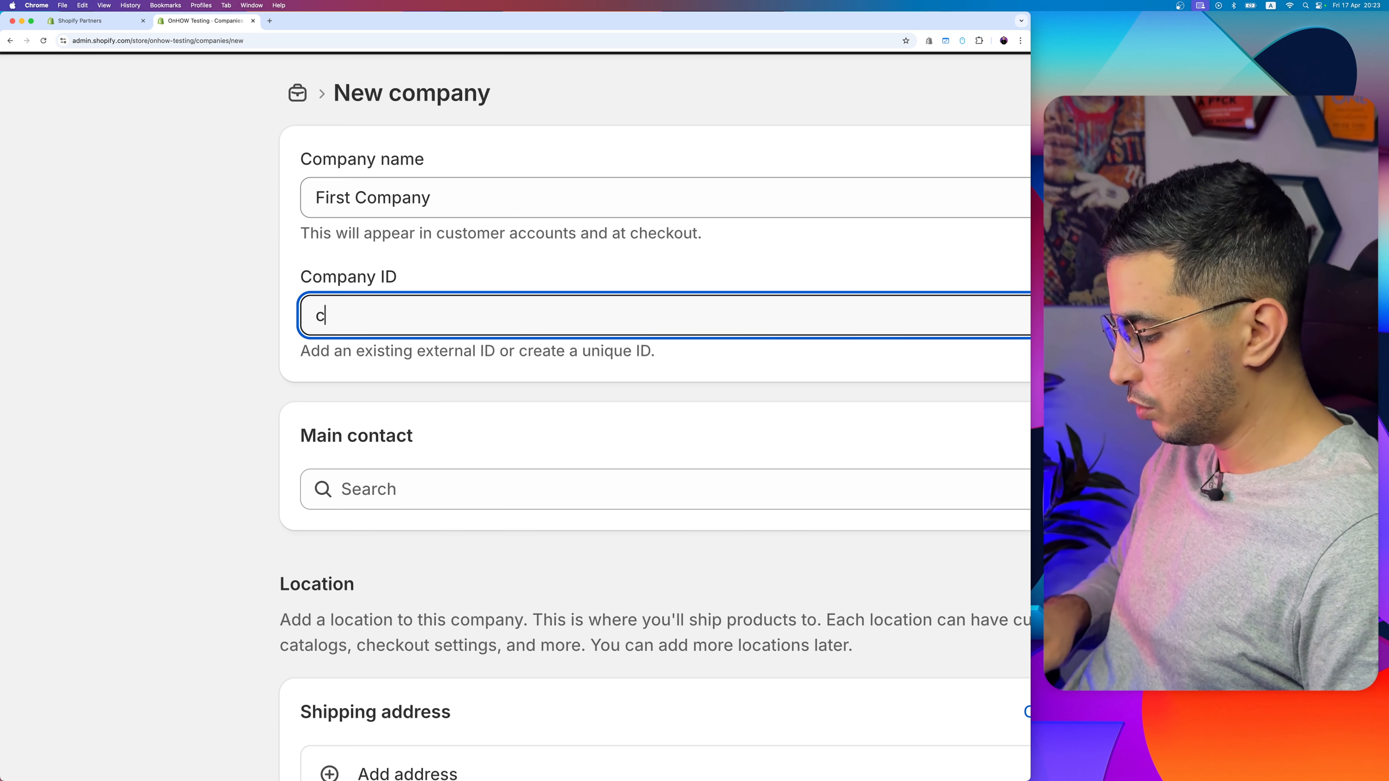
type("ompany-first-123")
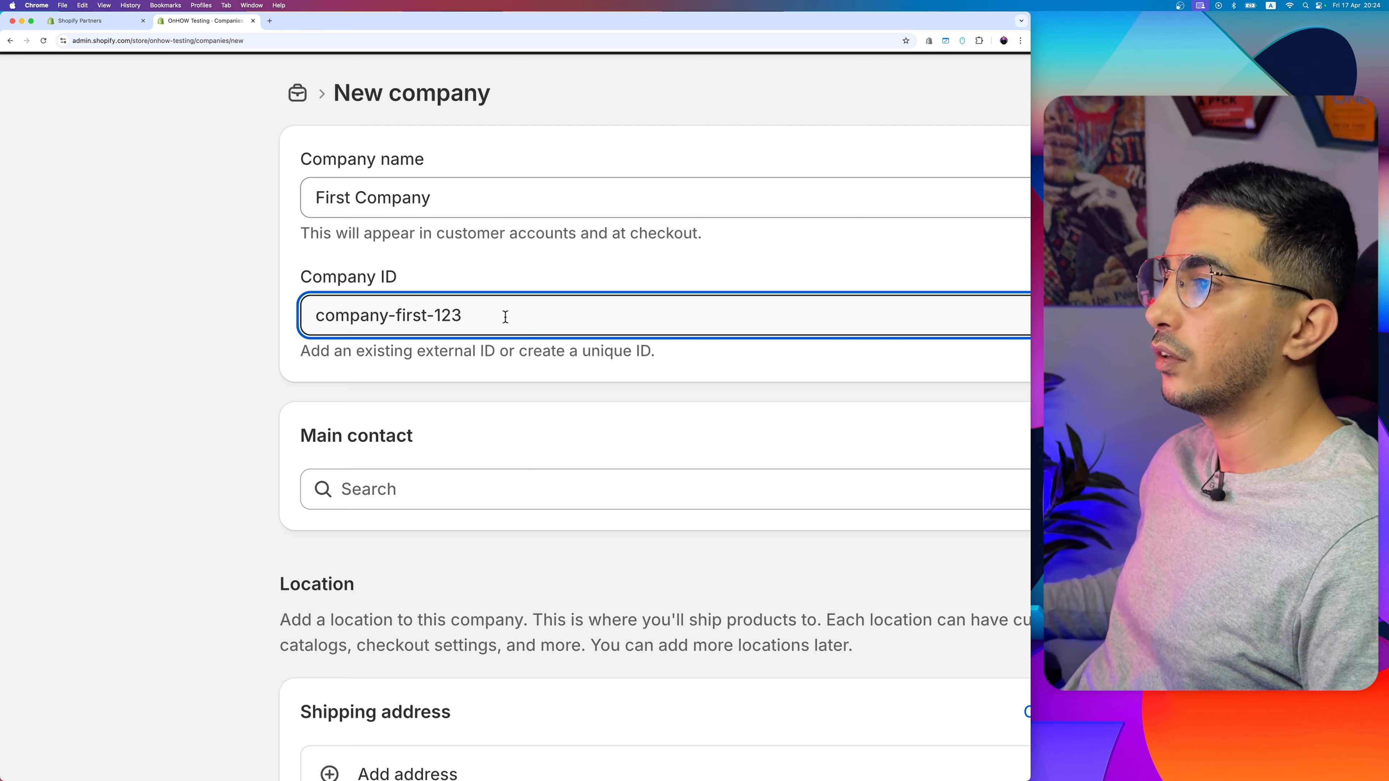
left_click_drag(506, 317, 187, 305)
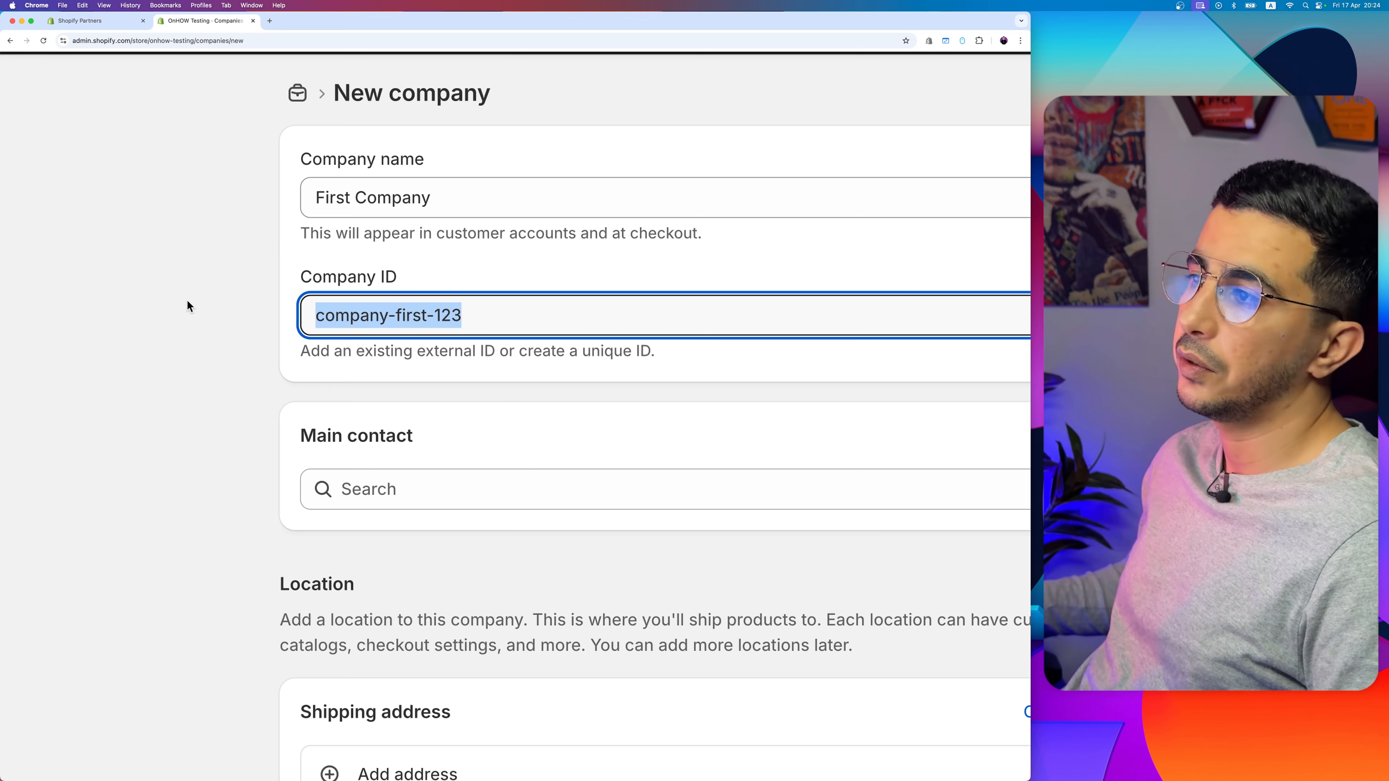
left_click(207, 461)
Step: Assign the existing Canadian customer as the new company's main contact
scroll(207, 461, "right", 3)
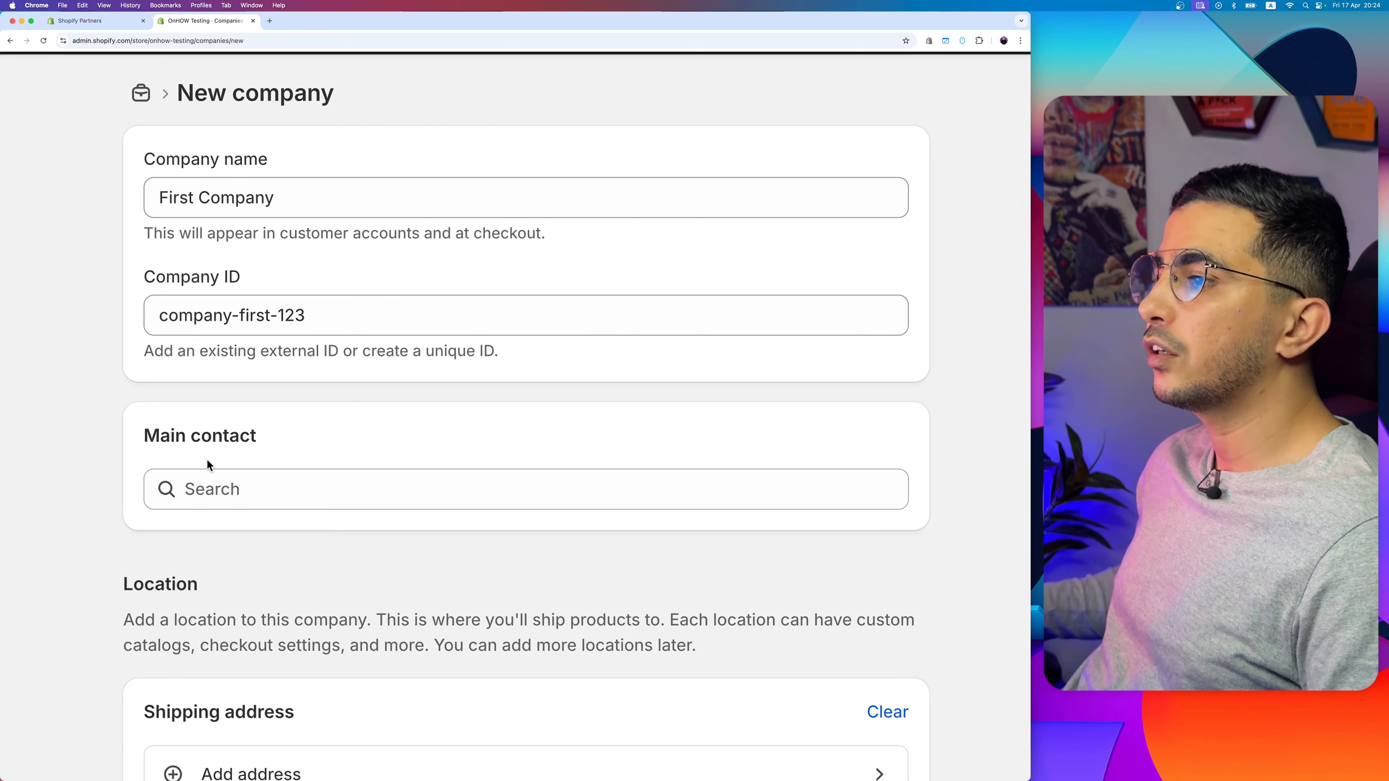
scroll(207, 460, "down", 3)
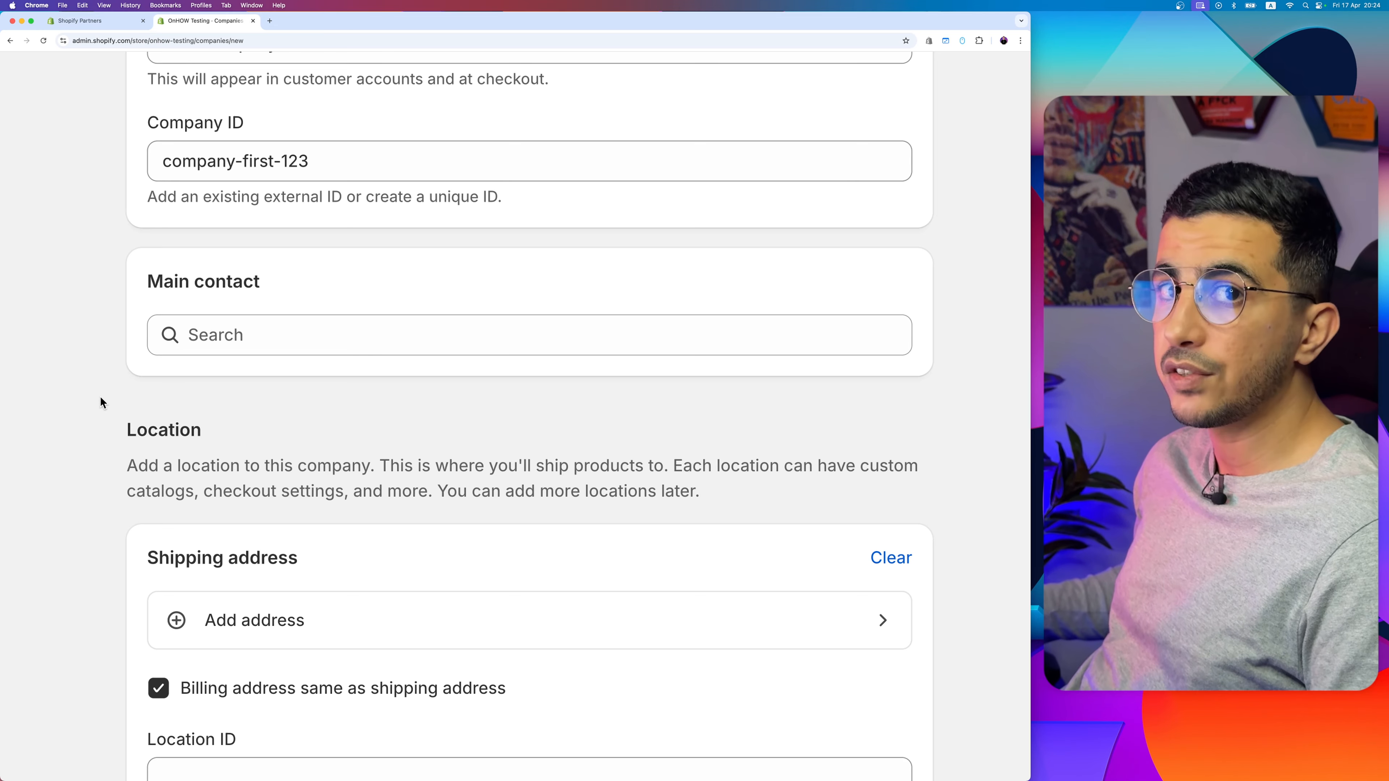
left_click(254, 334)
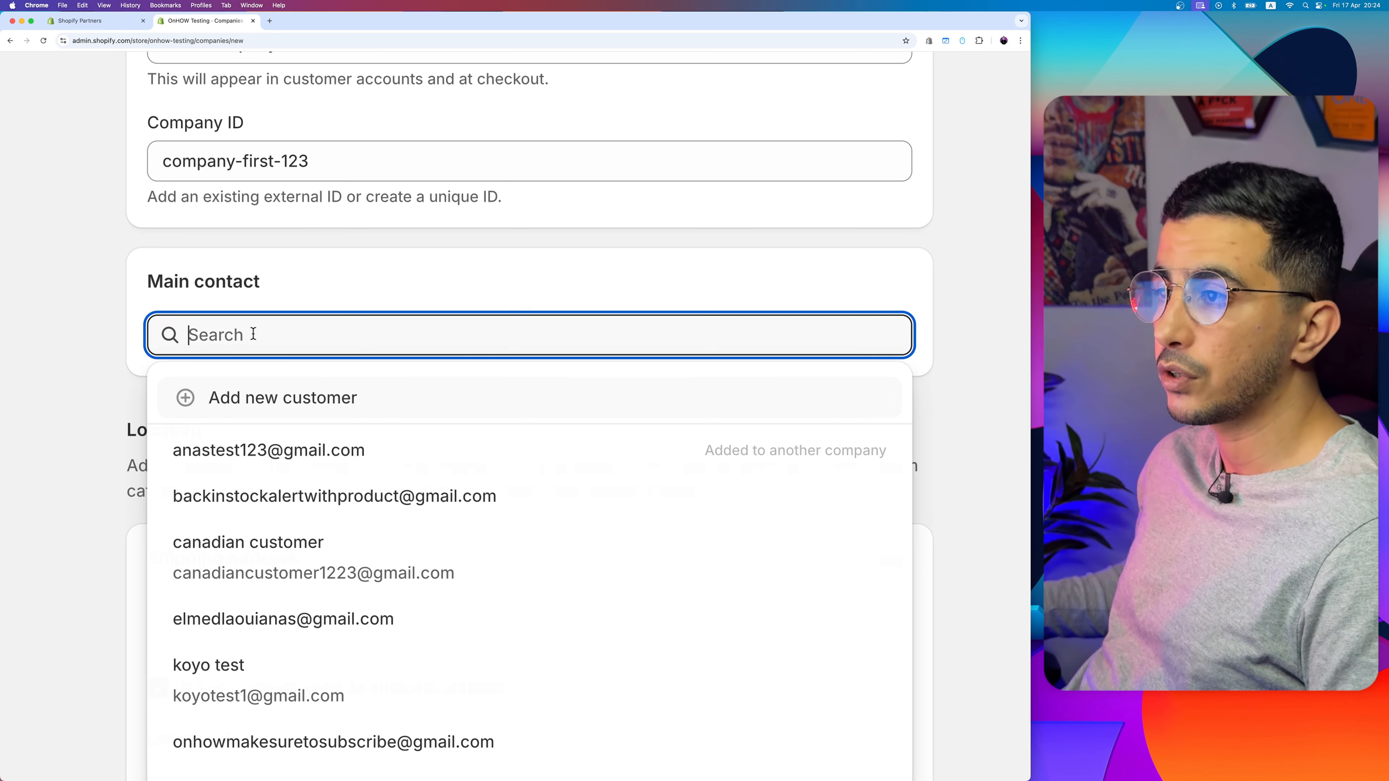
scroll(316, 568, "down", 3)
scroll(316, 568, "up", 2)
scroll(369, 394, "down", 3)
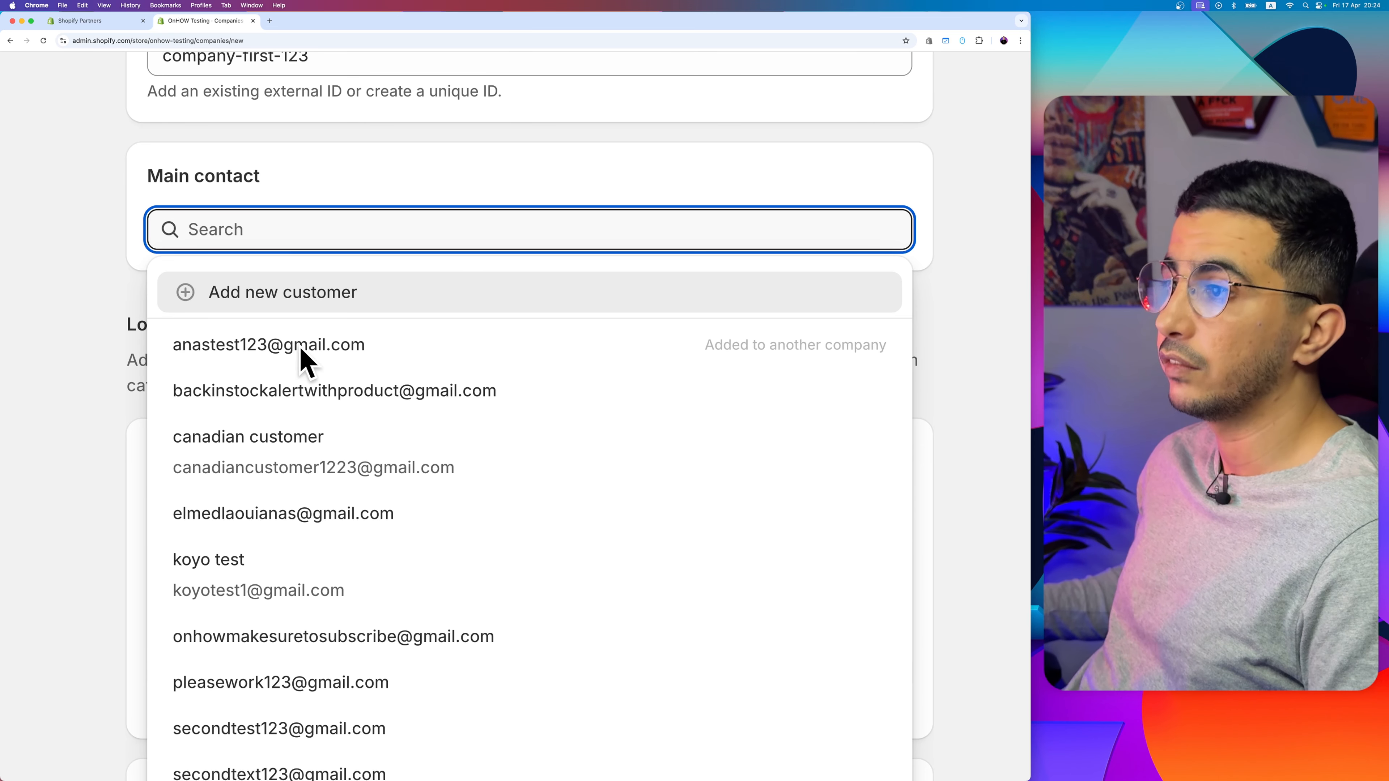
left_click(297, 465)
scroll(158, 528, "down", 5)
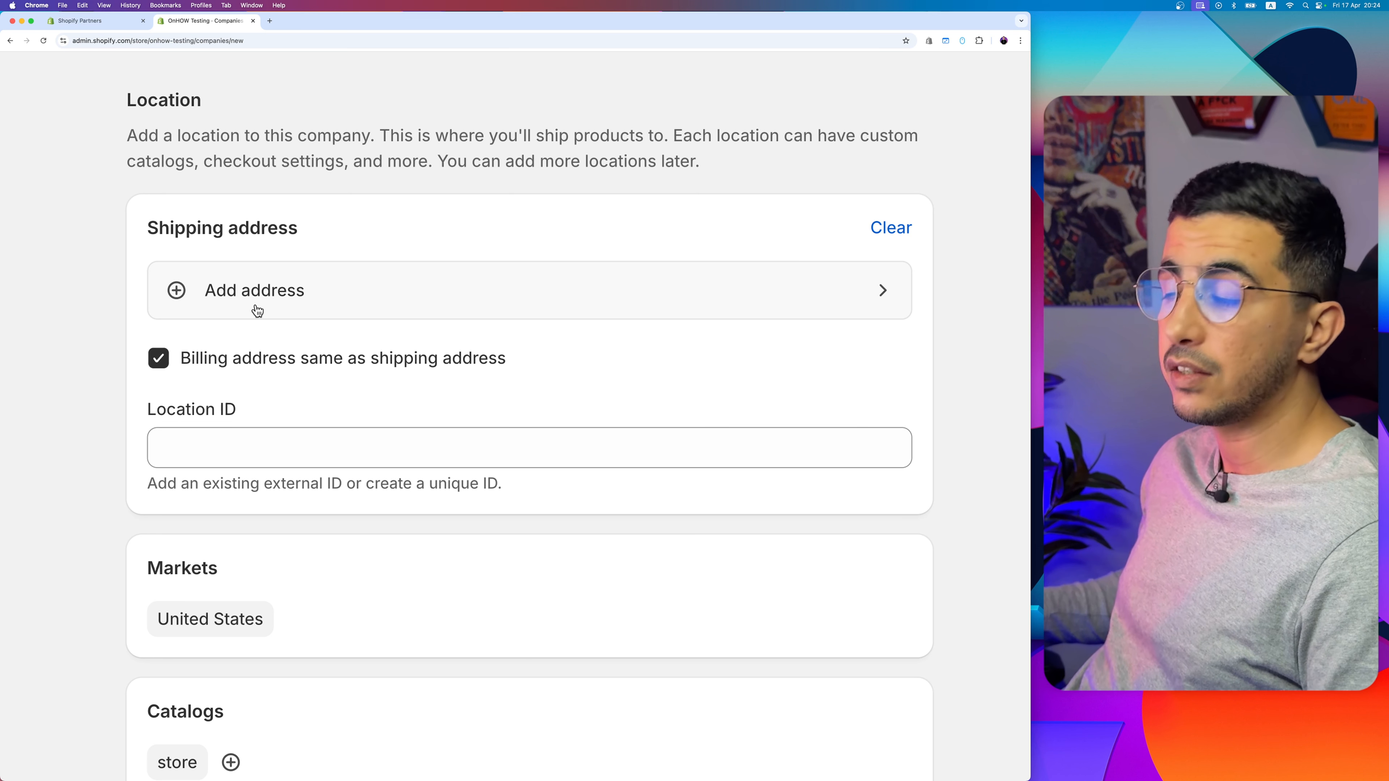
left_click(159, 358)
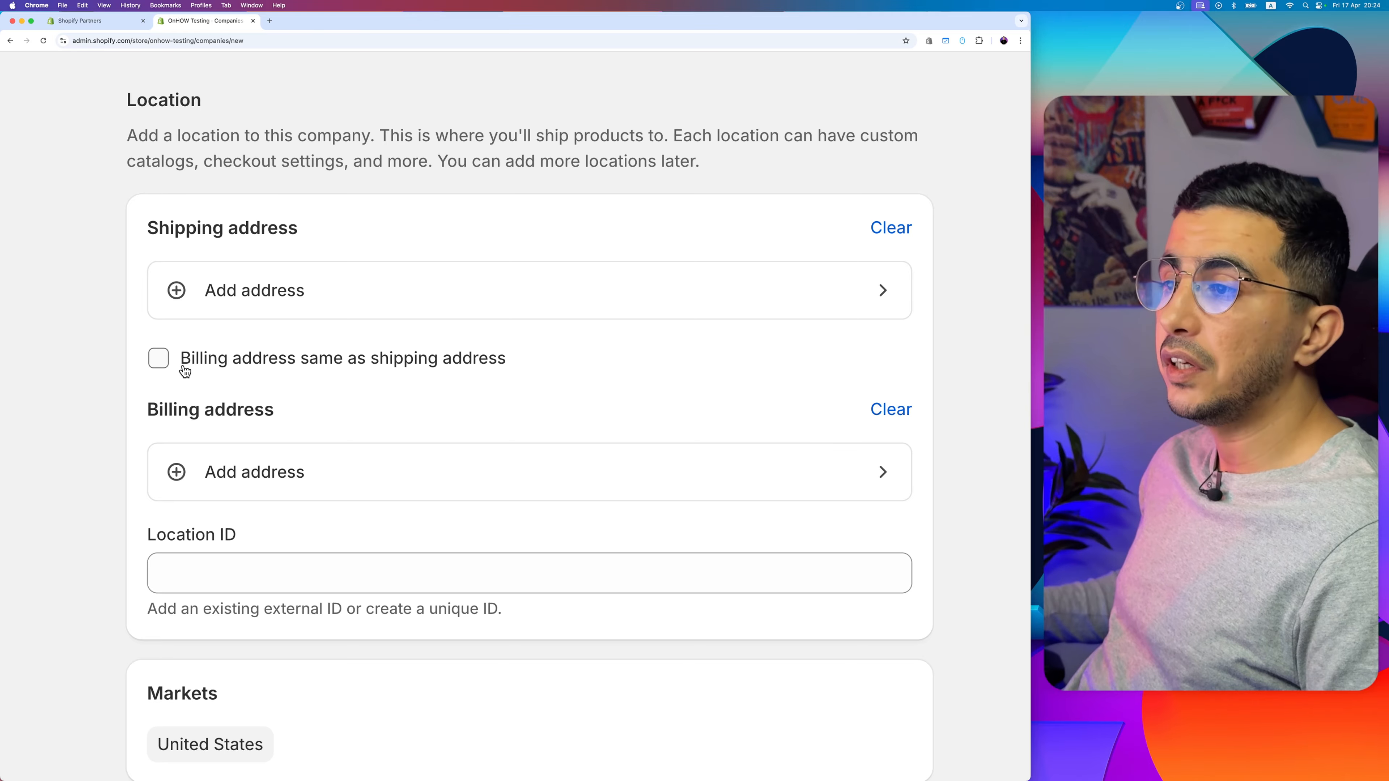
left_click(157, 354)
Step: Fill in the company's United States shipping address with the contact's name, street, city, state and ZIP code, and save it
left_click(306, 292)
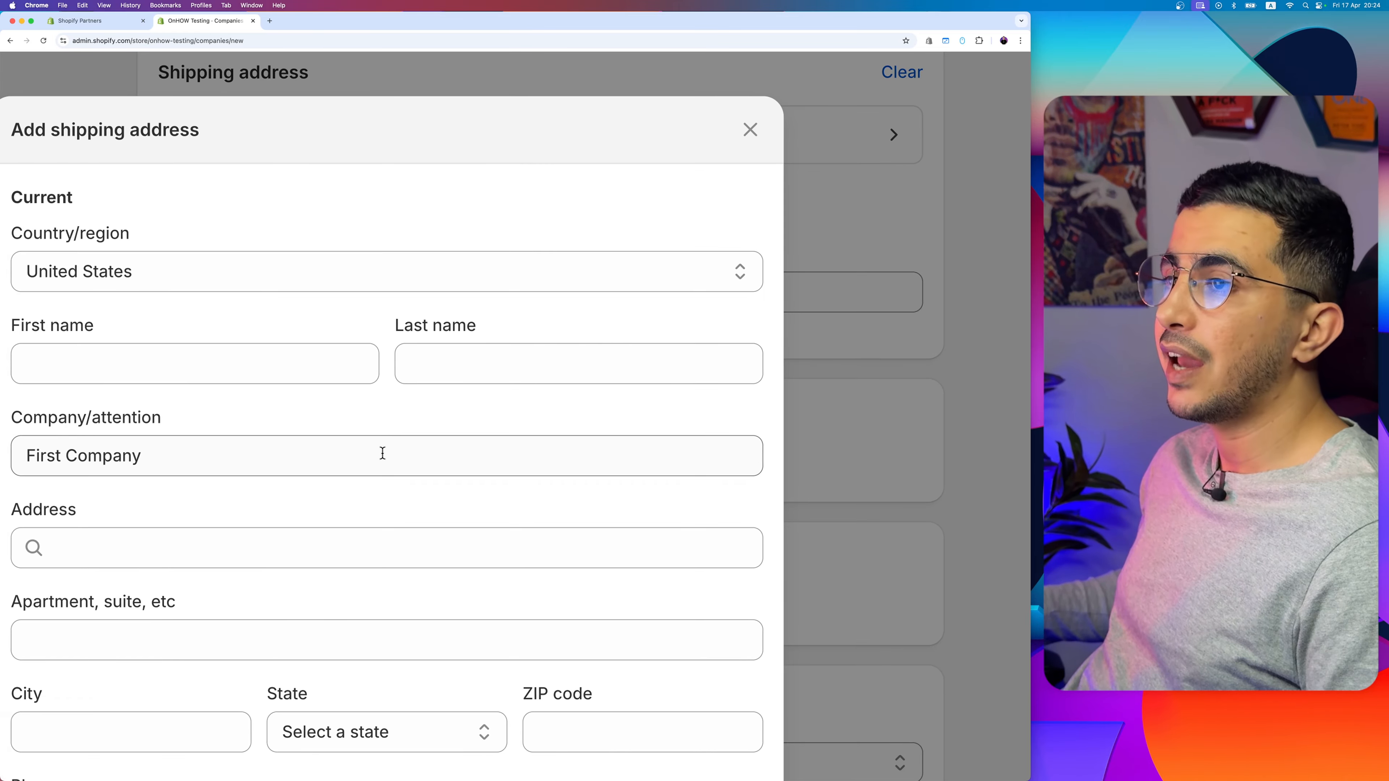
left_click(272, 283)
type("first")
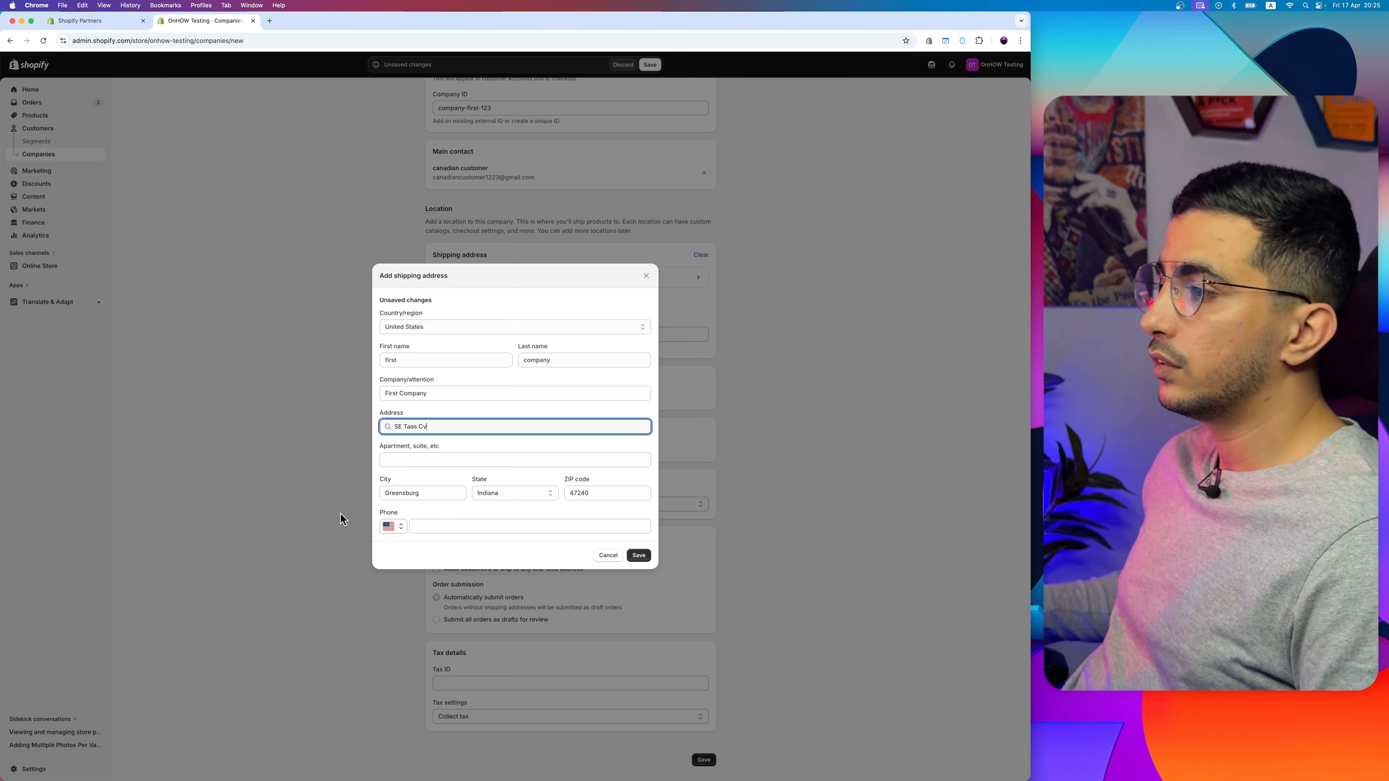
left_click(641, 558)
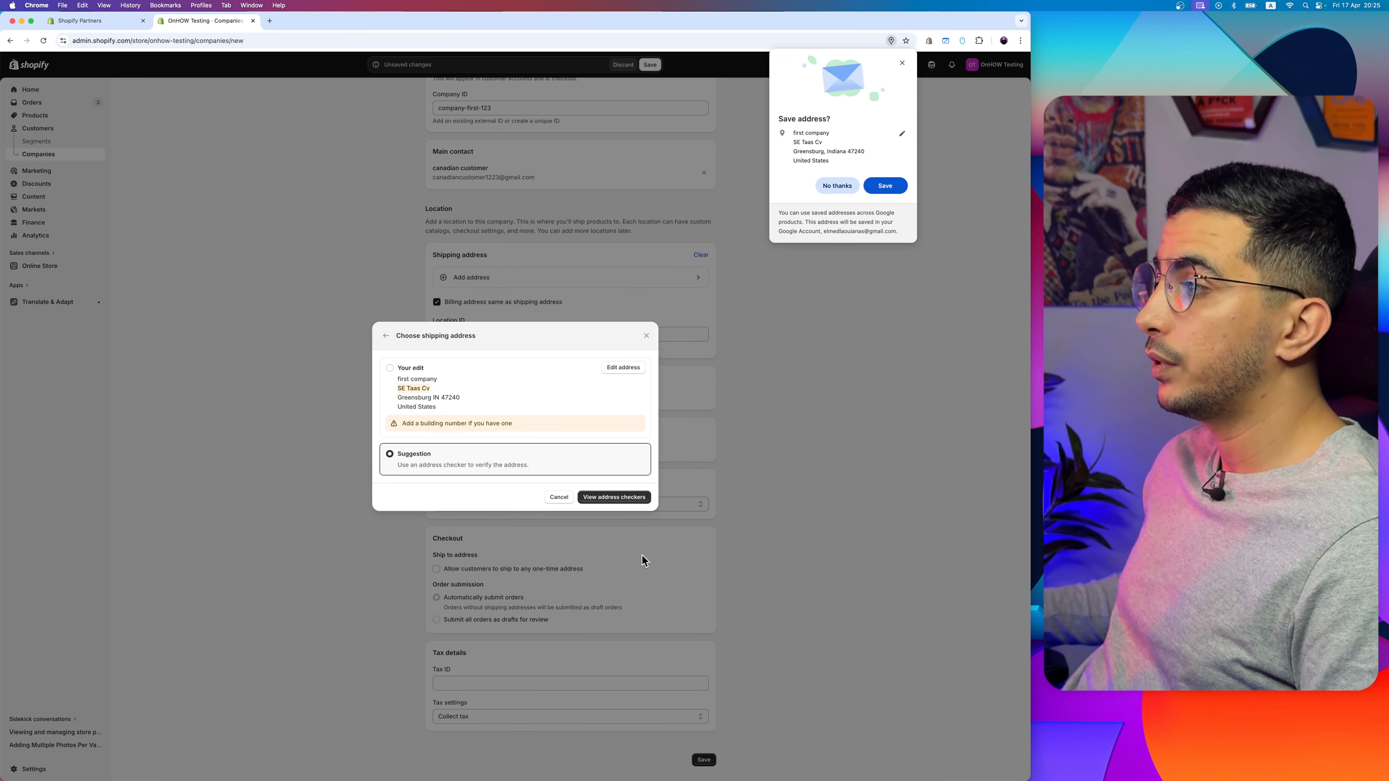
Step: Keep the shipping address as entered instead of having it verified with an address checker
scroll(480, 429, "up", 5)
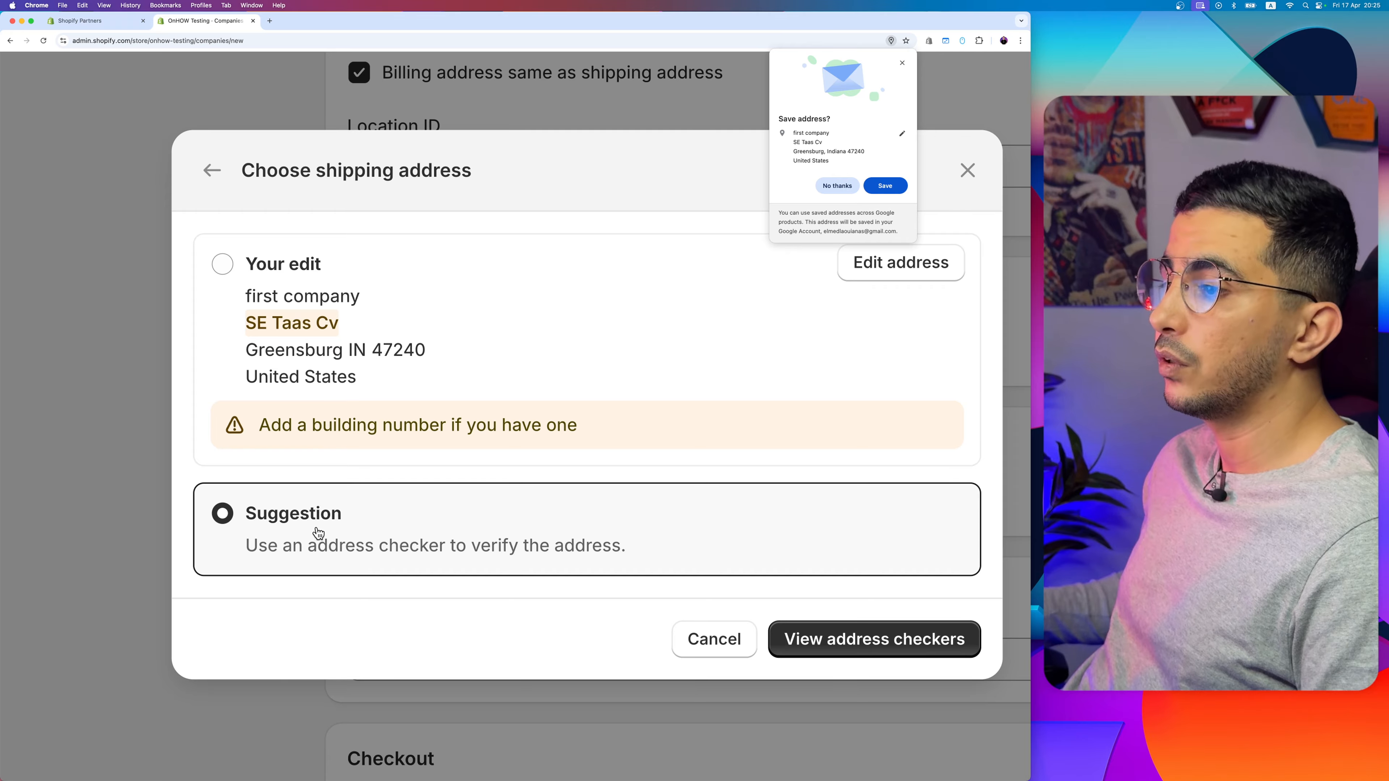
scroll(350, 544, "right", 3)
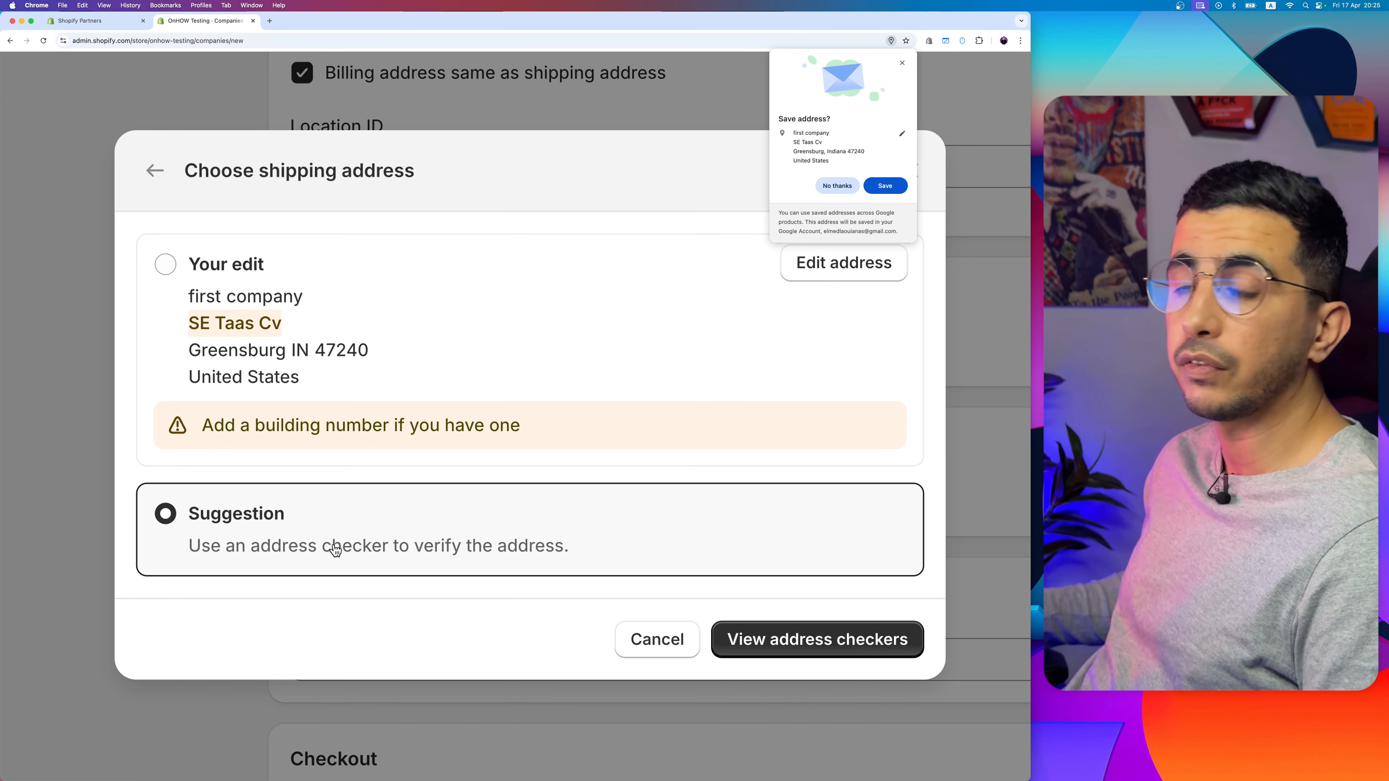
left_click(166, 265)
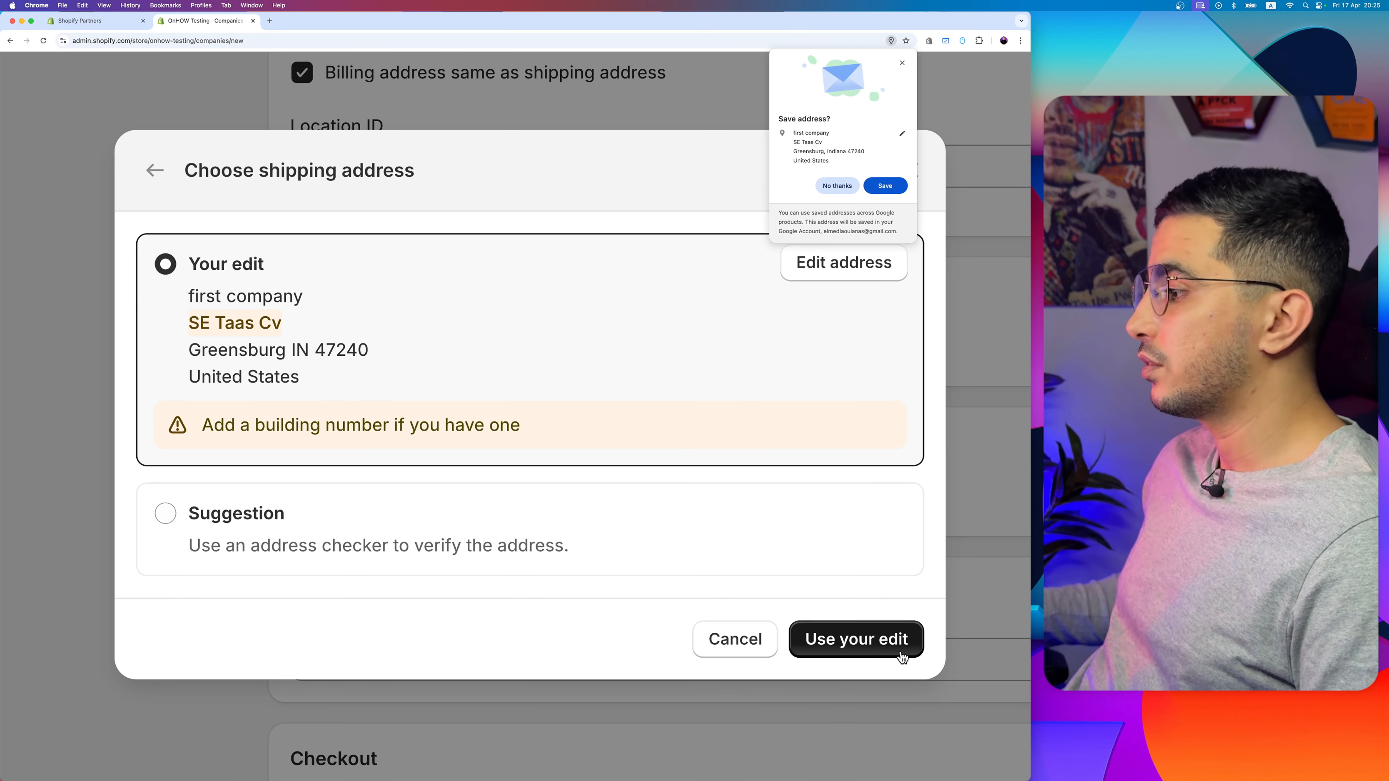
left_click(850, 639)
Step: Compare the shipping address's country with the assigned market and review the location's catalogs
scroll(481, 428, "down", 5)
scroll(482, 428, "up", 5)
scroll(482, 428, "up", 5)
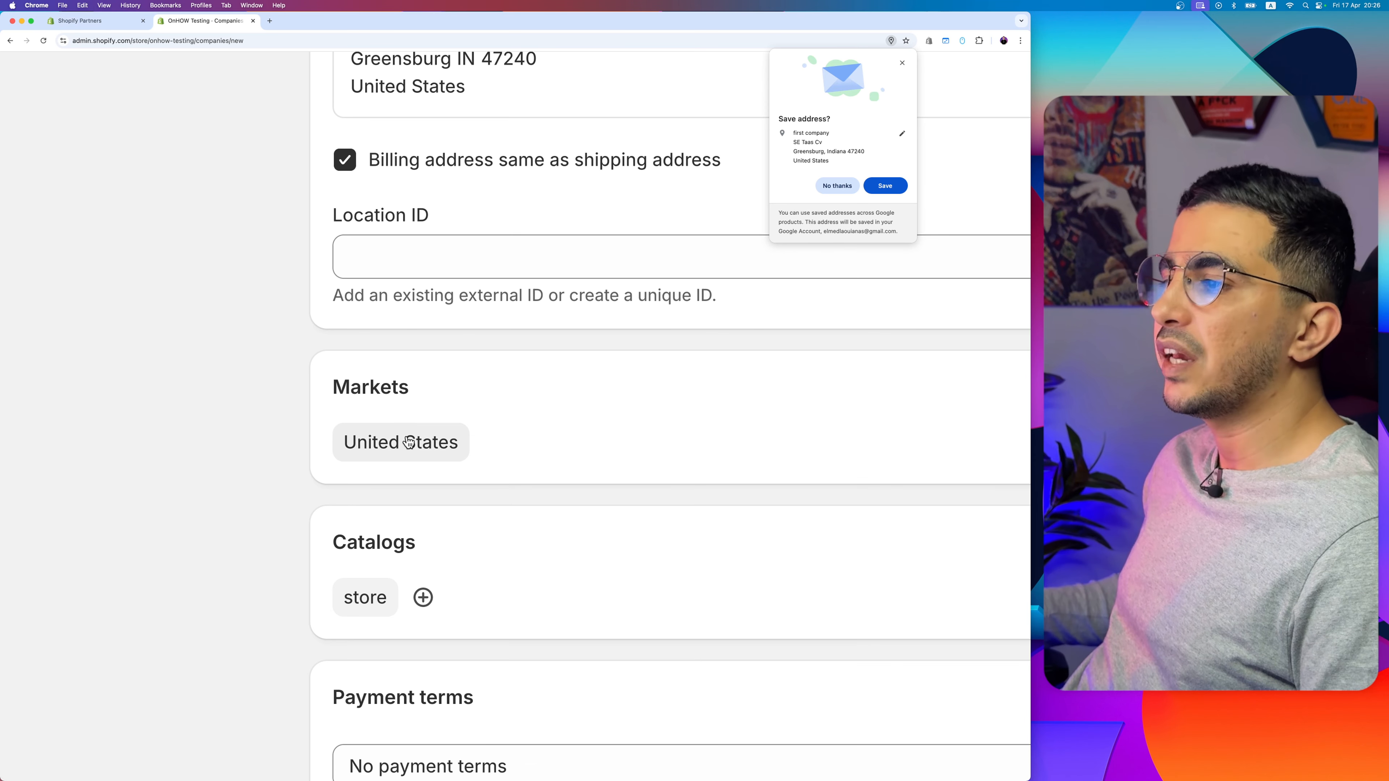
scroll(440, 444, "up", 3)
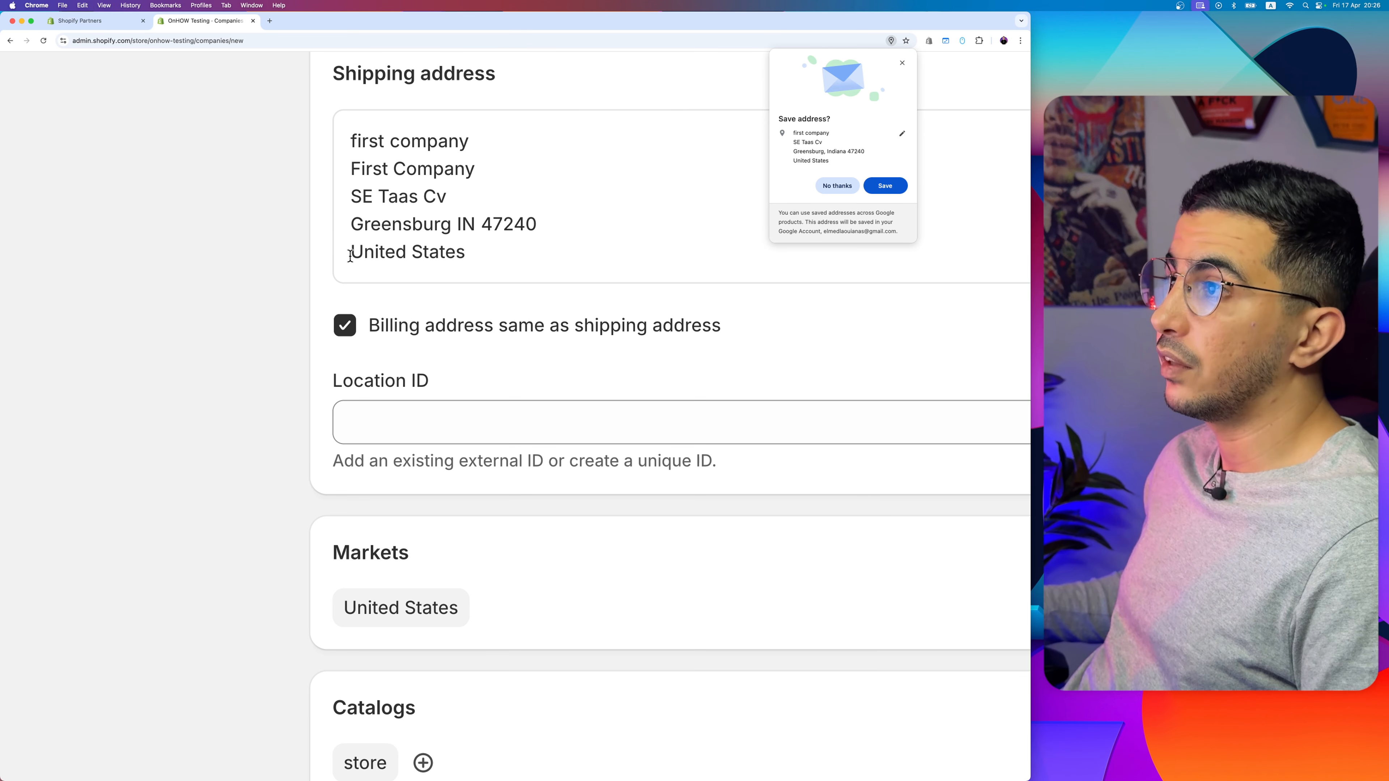
left_click_drag(351, 255, 545, 259)
scroll(544, 260, "down", 5)
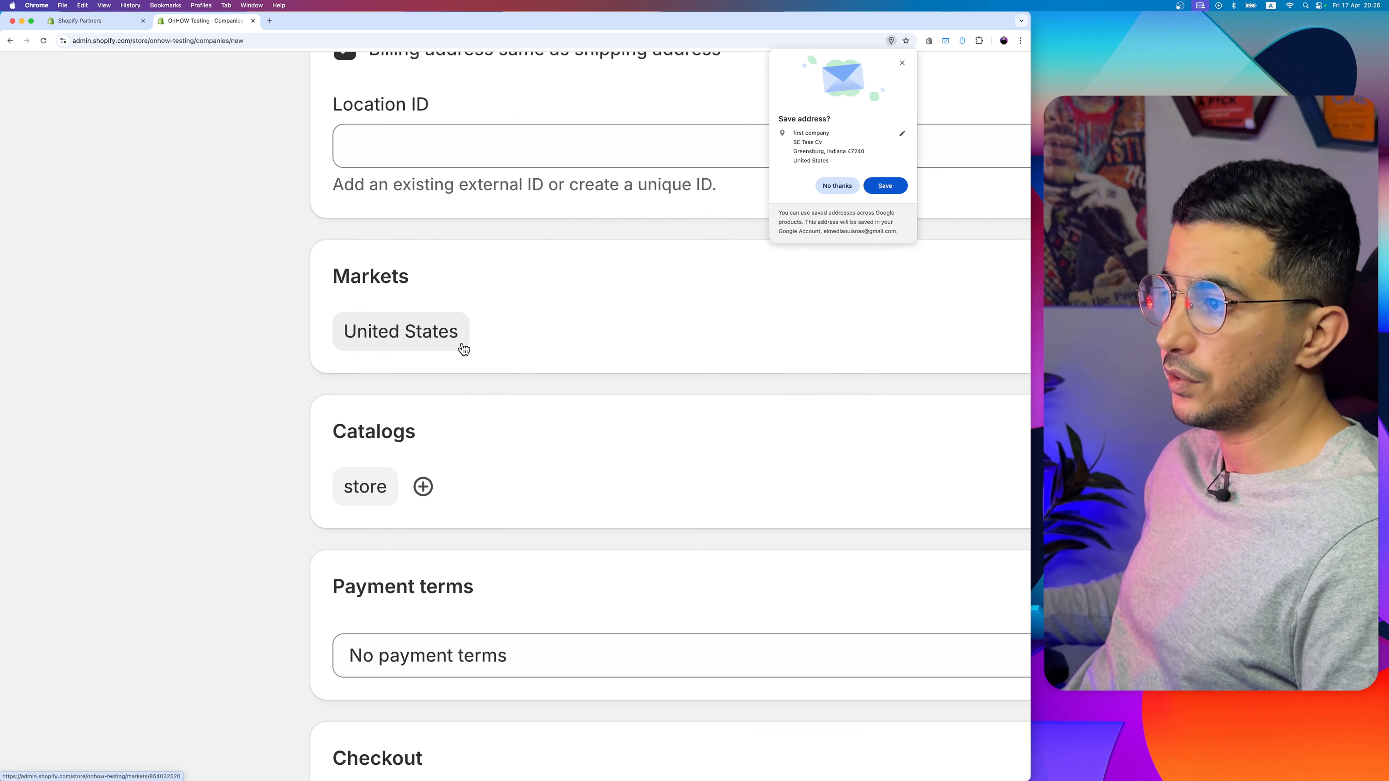
scroll(462, 348, "down", 3)
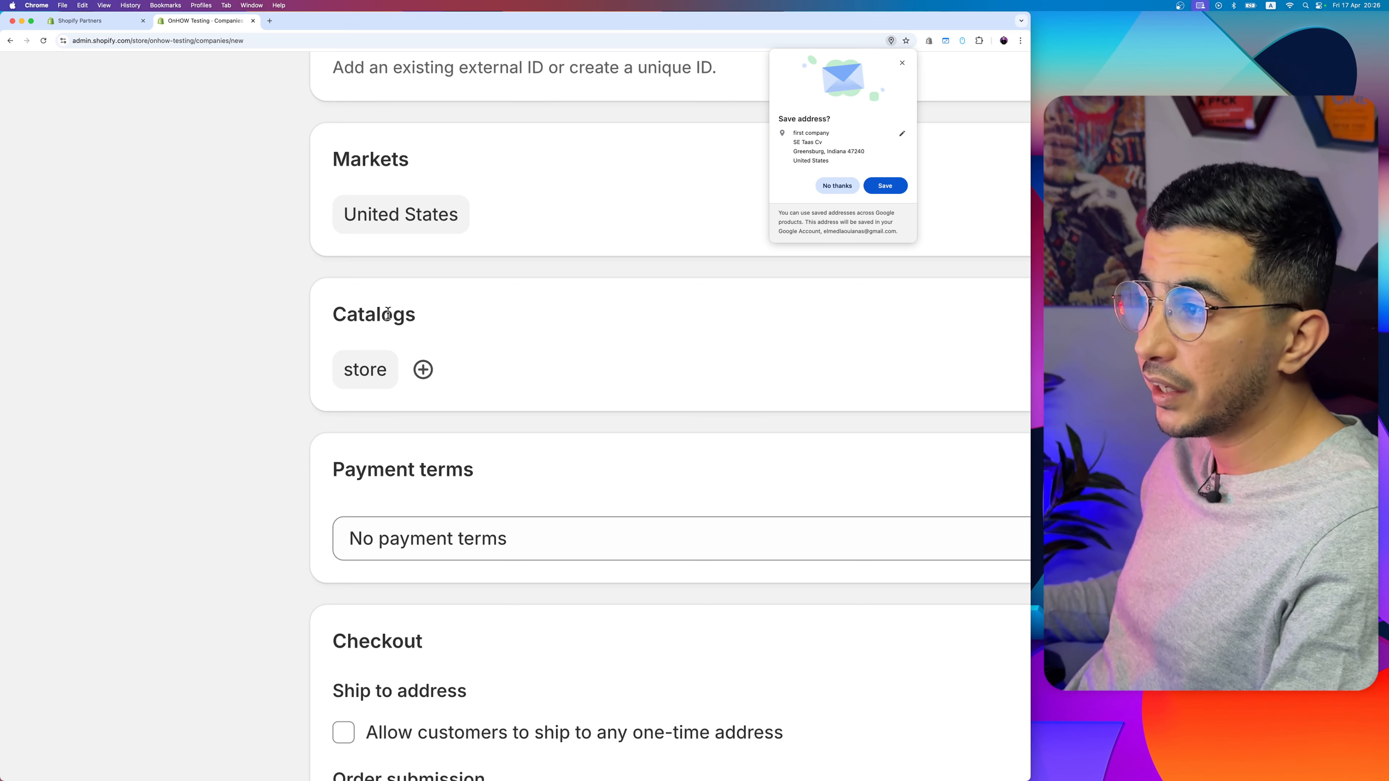
Step: Set the company location's payment terms to Net 15
scroll(514, 481, "down", 3)
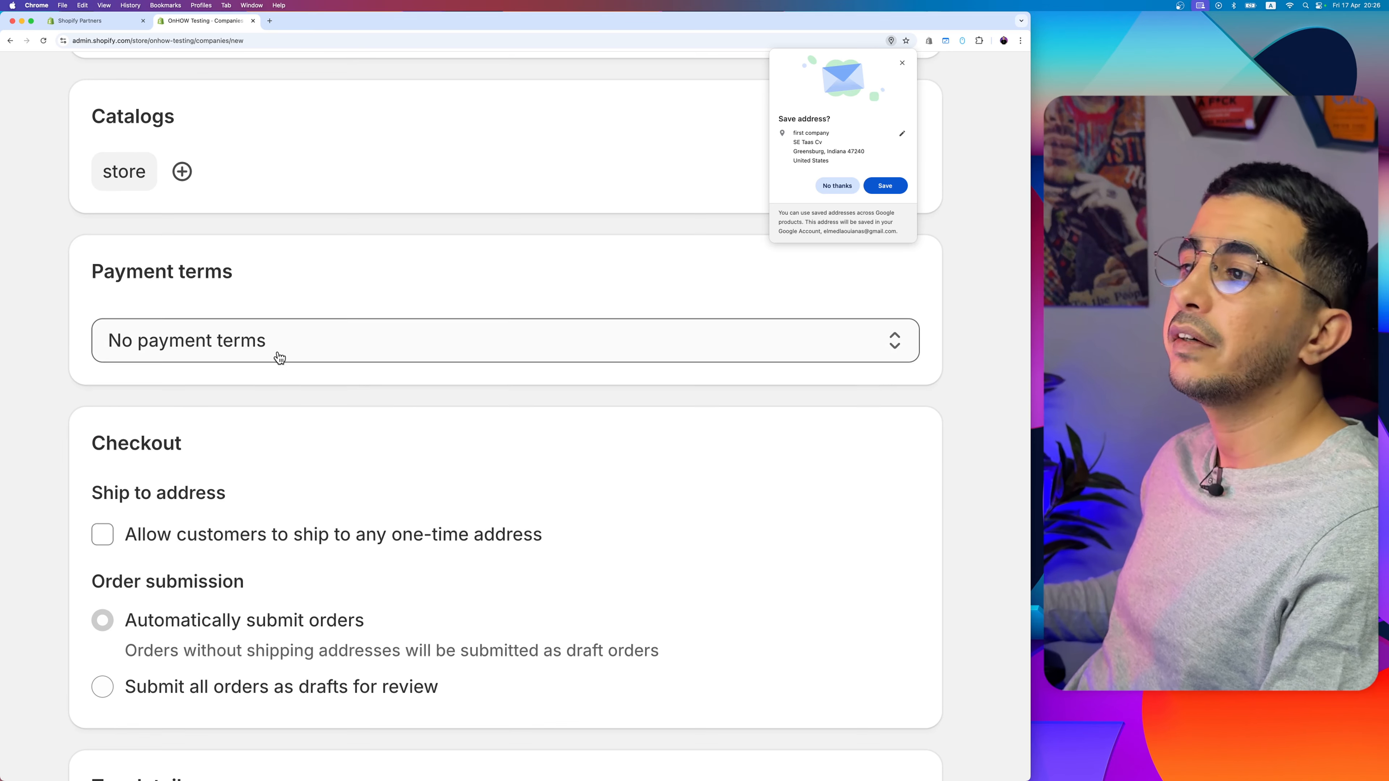
left_click(278, 349)
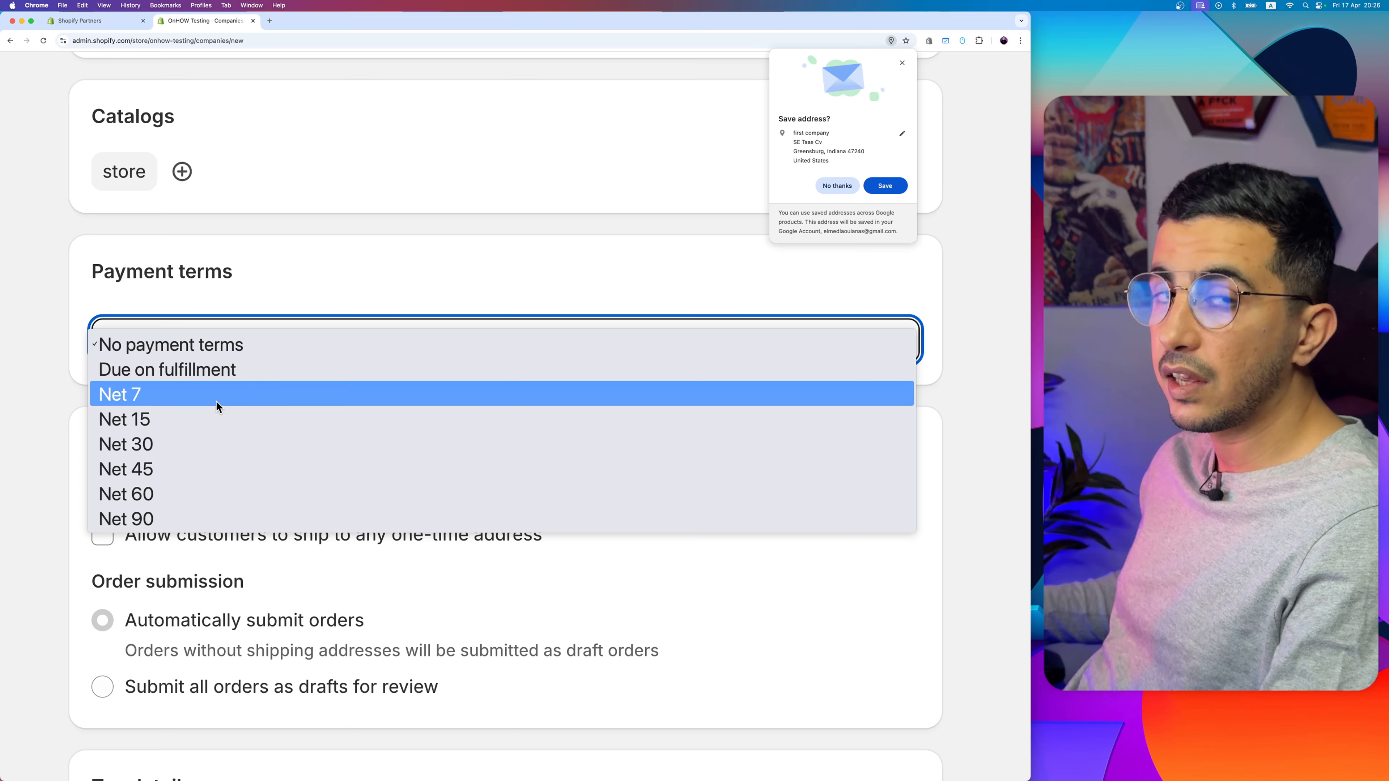
left_click(156, 419)
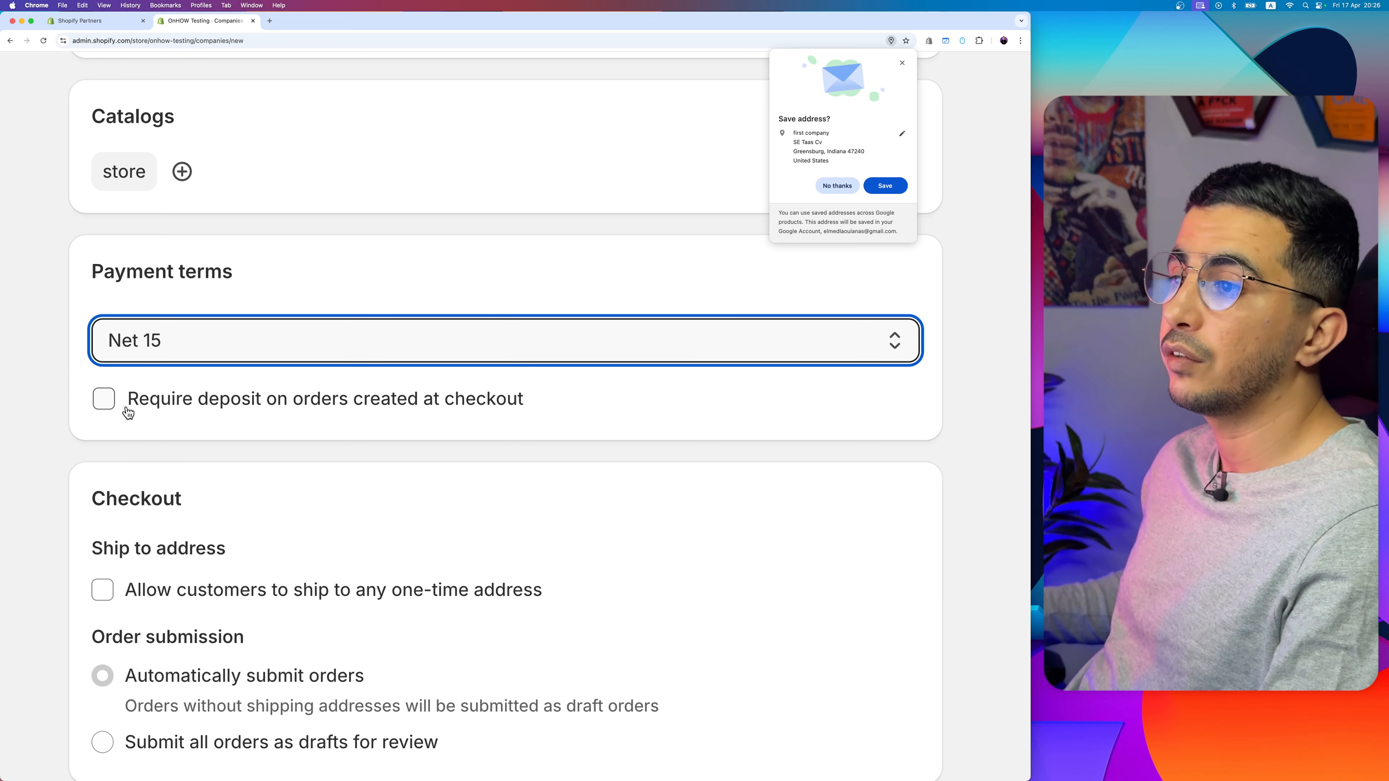
left_click(103, 399)
left_click(209, 442)
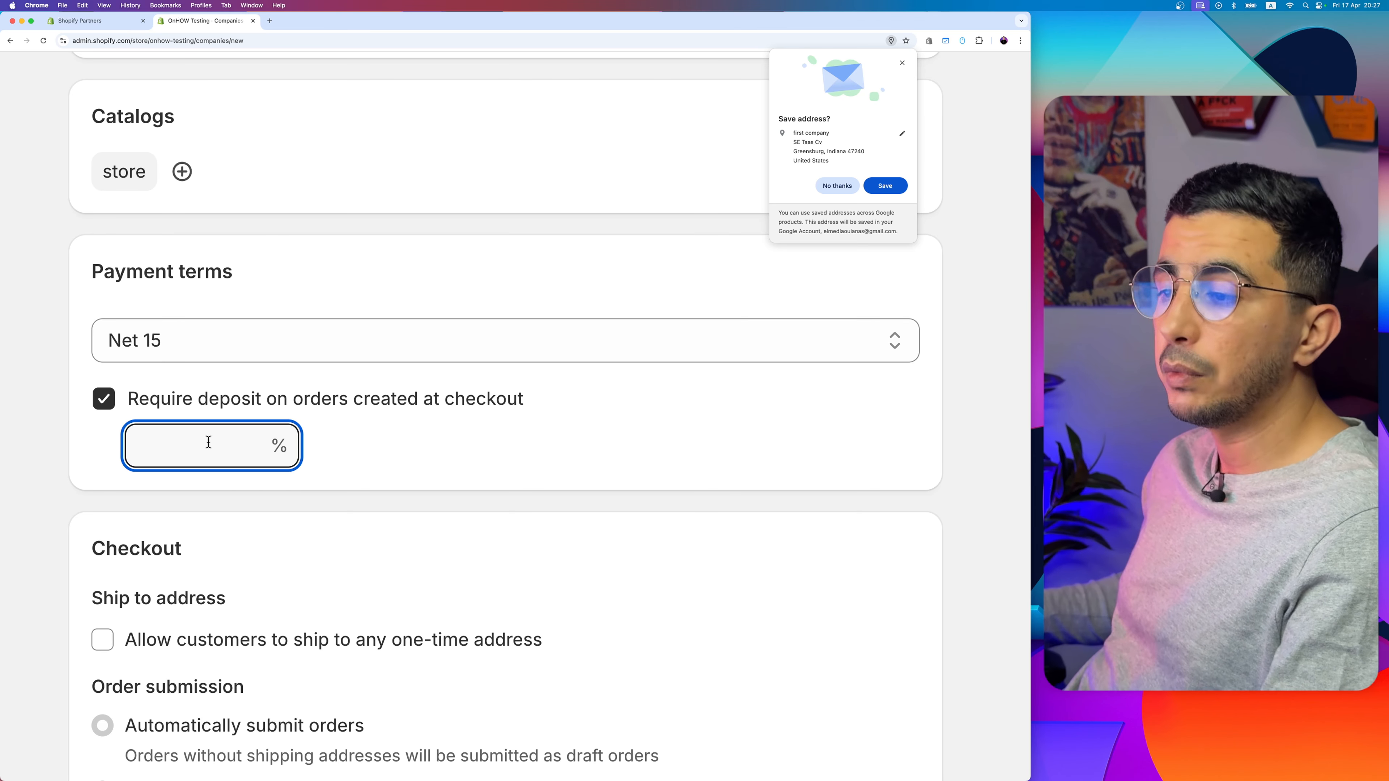
scroll(208, 442, "down", 6)
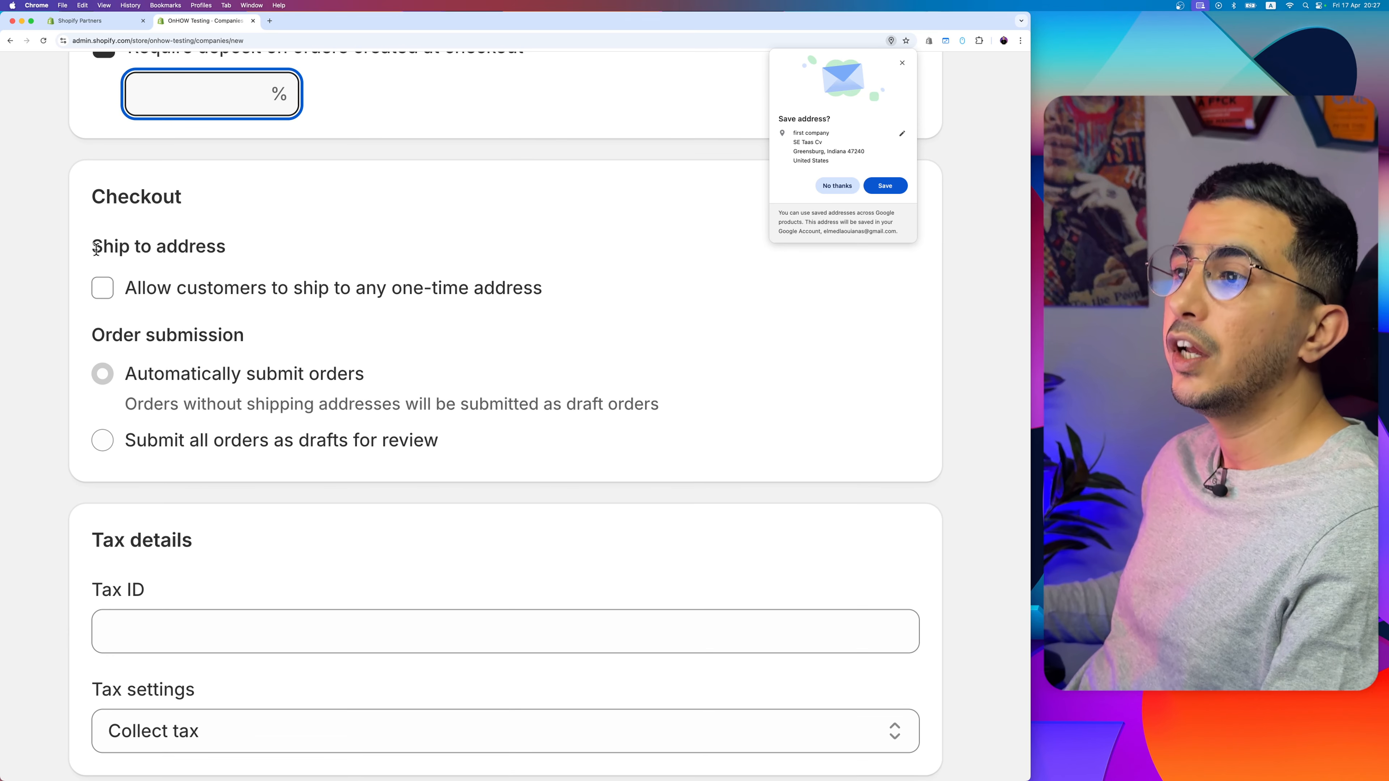
left_click(67, 310)
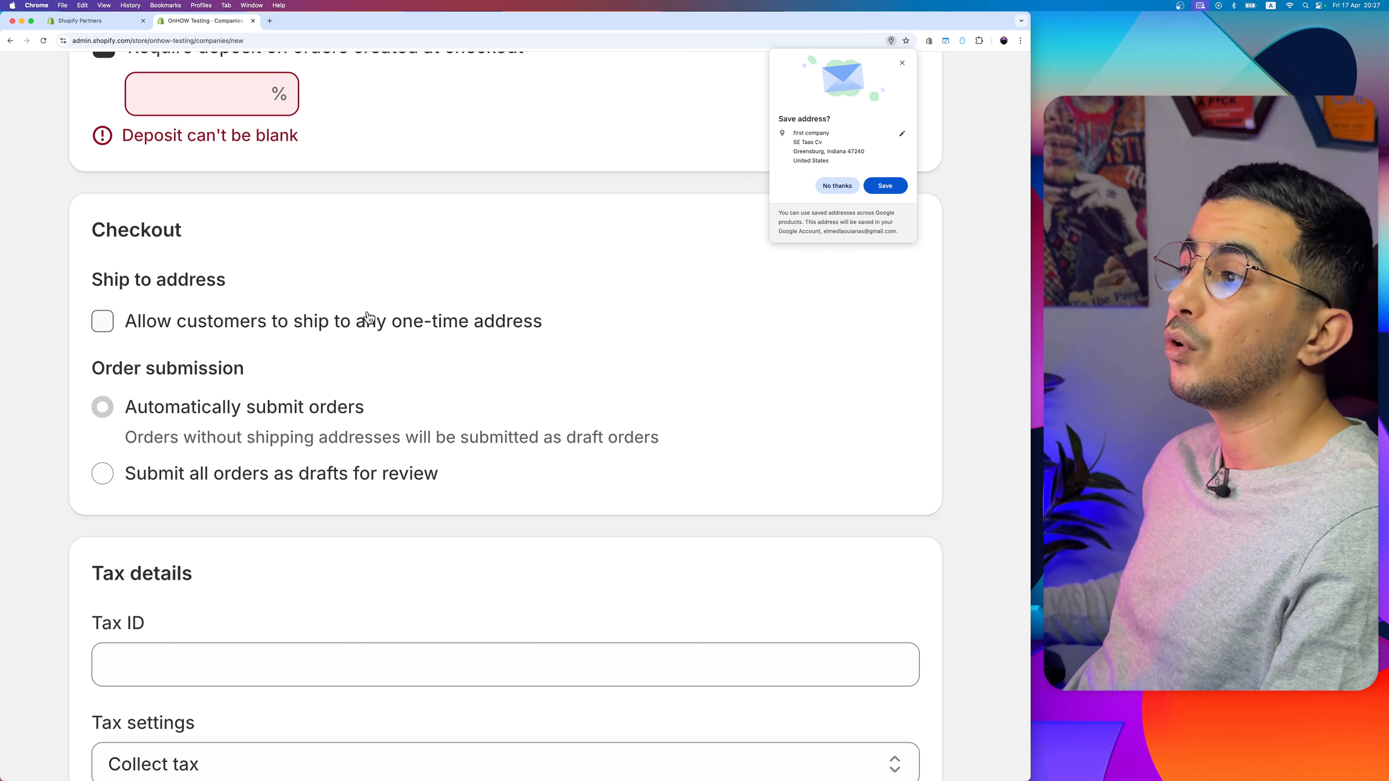
scroll(207, 82, "up", 3)
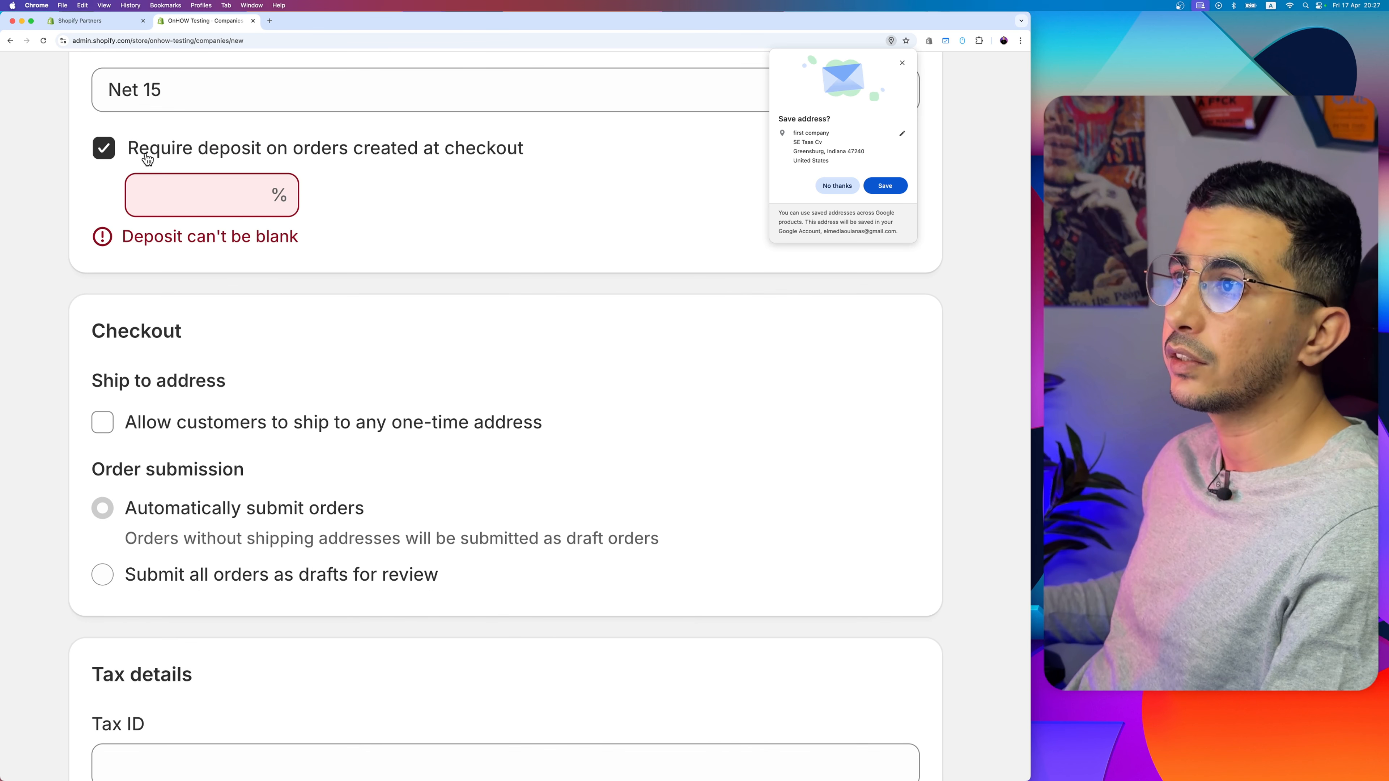
left_click(146, 159)
Step: Allow customers to ship to any one-time address and set order submission to submit all orders as drafts for review
scroll(277, 377, "down", 2)
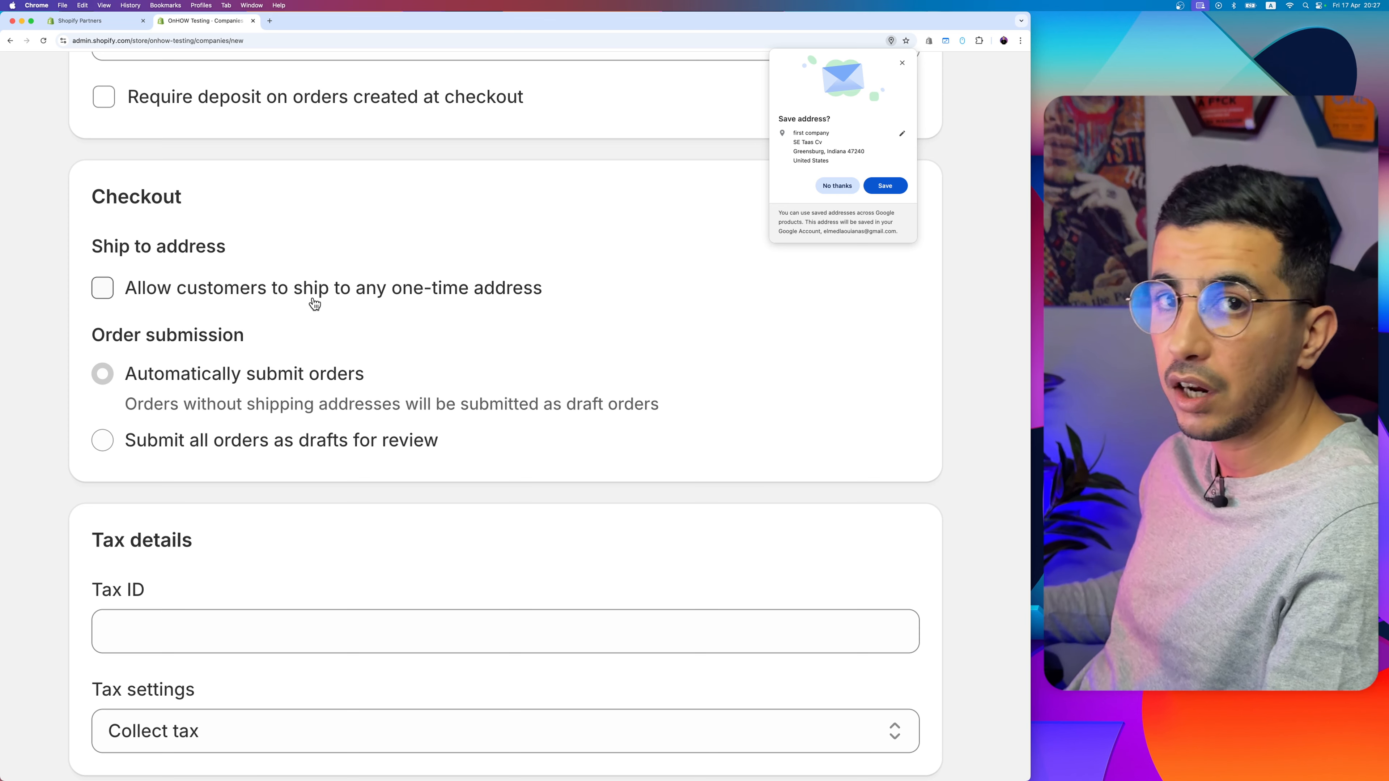
left_click(104, 289)
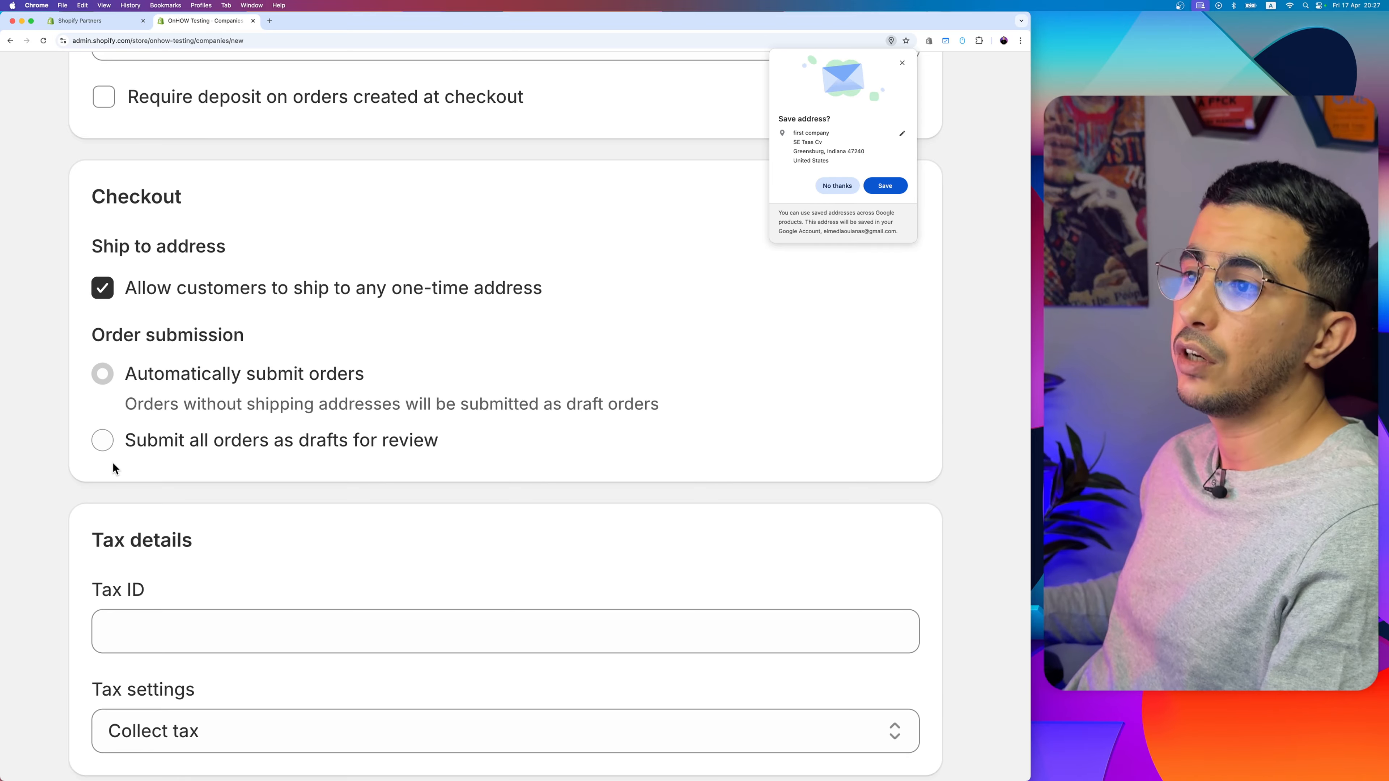
scroll(113, 463, "down", 2)
left_click_drag(77, 277, 341, 288)
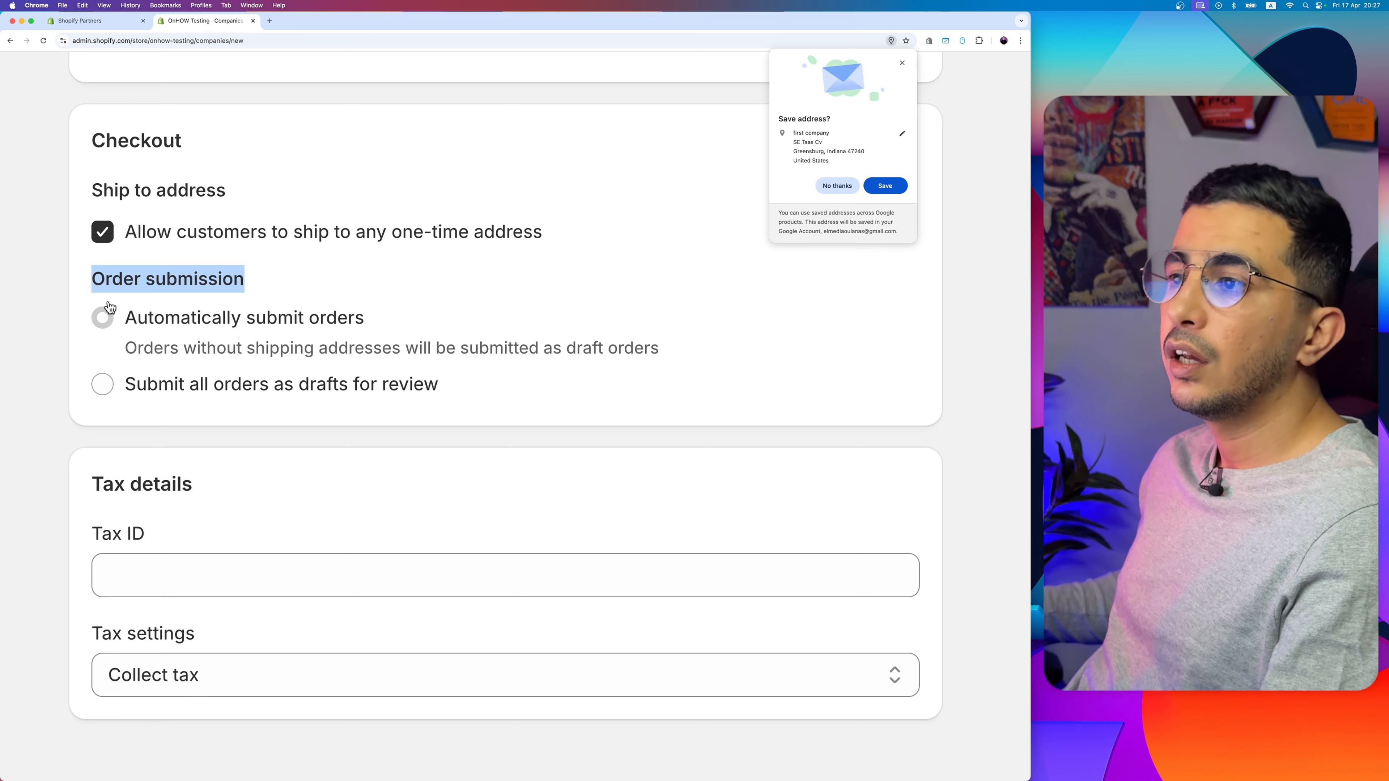
left_click(99, 394)
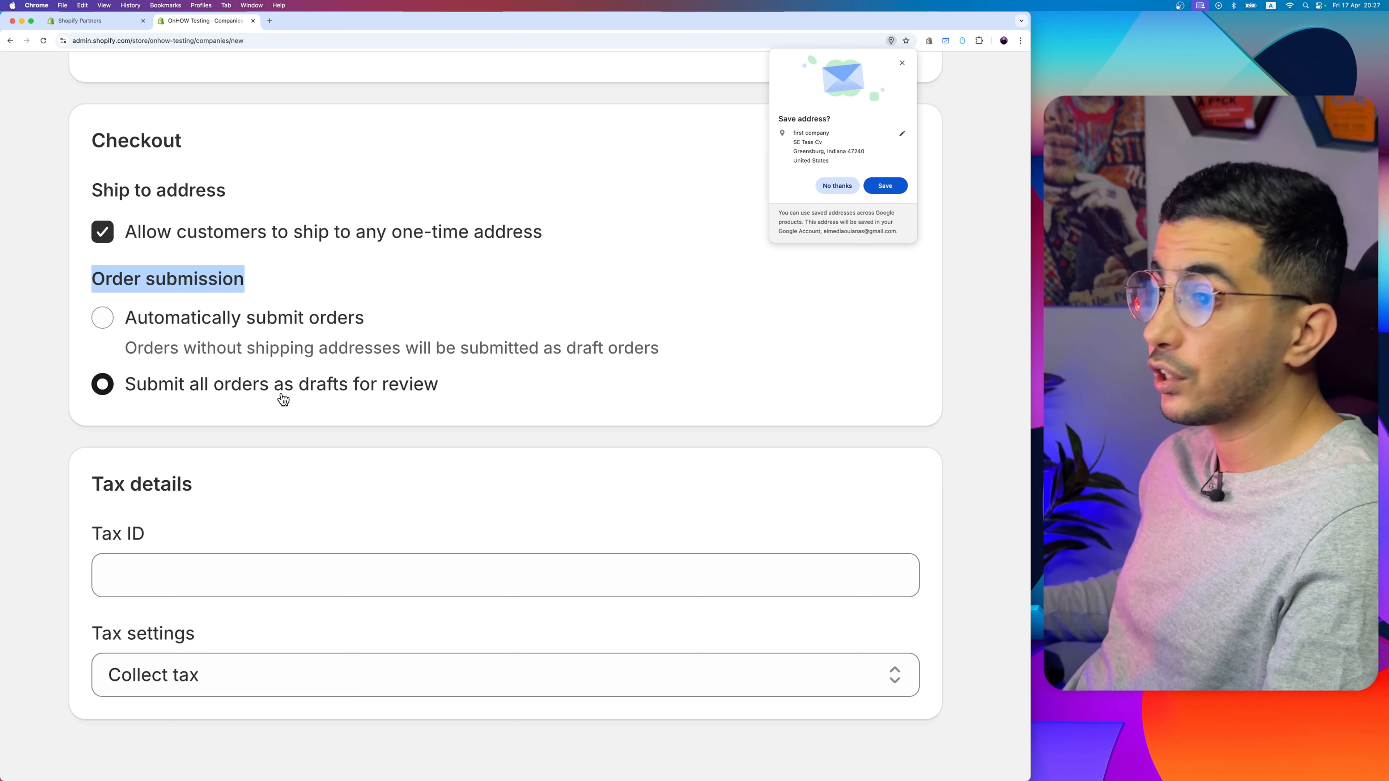
Step: Review the location's tax ID and tax collection options and save the new company
scroll(229, 496, "down", 2)
left_click(204, 490)
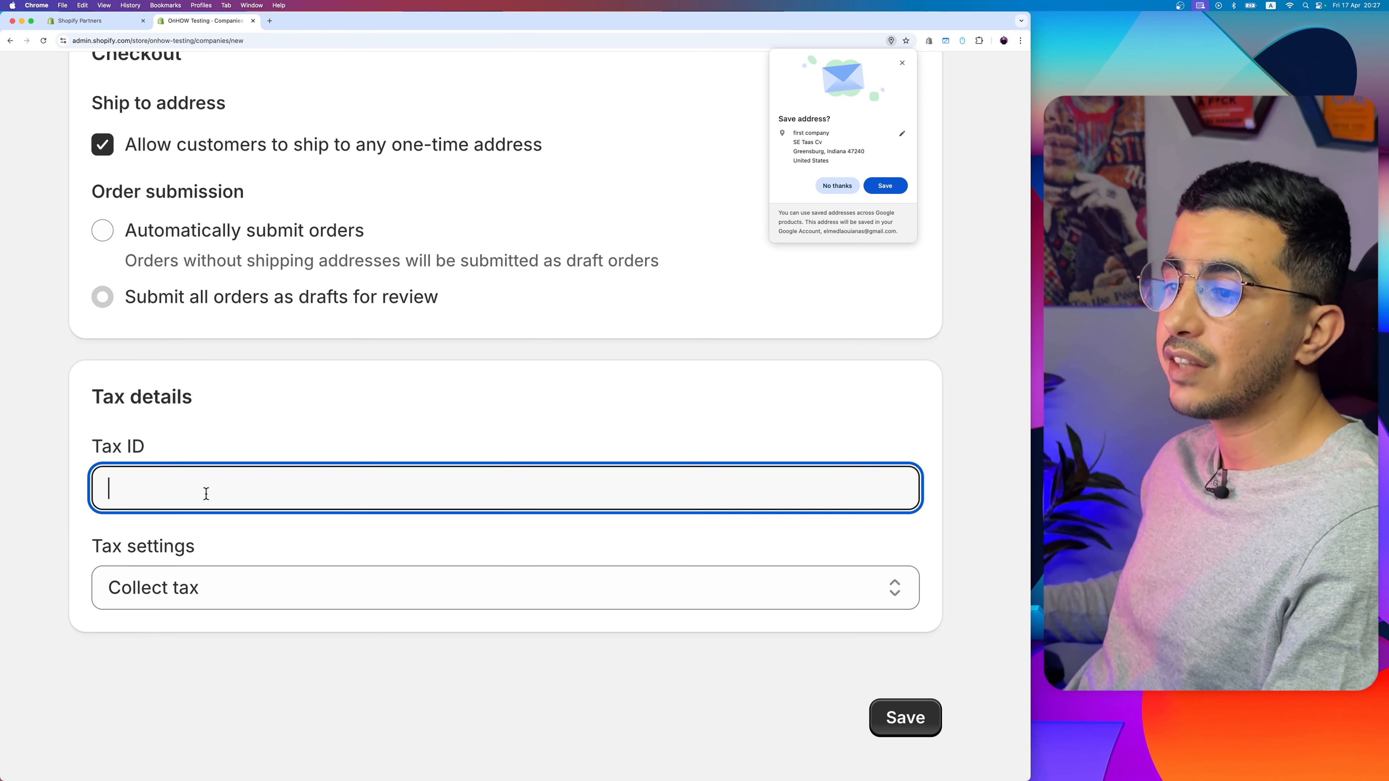
left_click(295, 592)
left_click(222, 642)
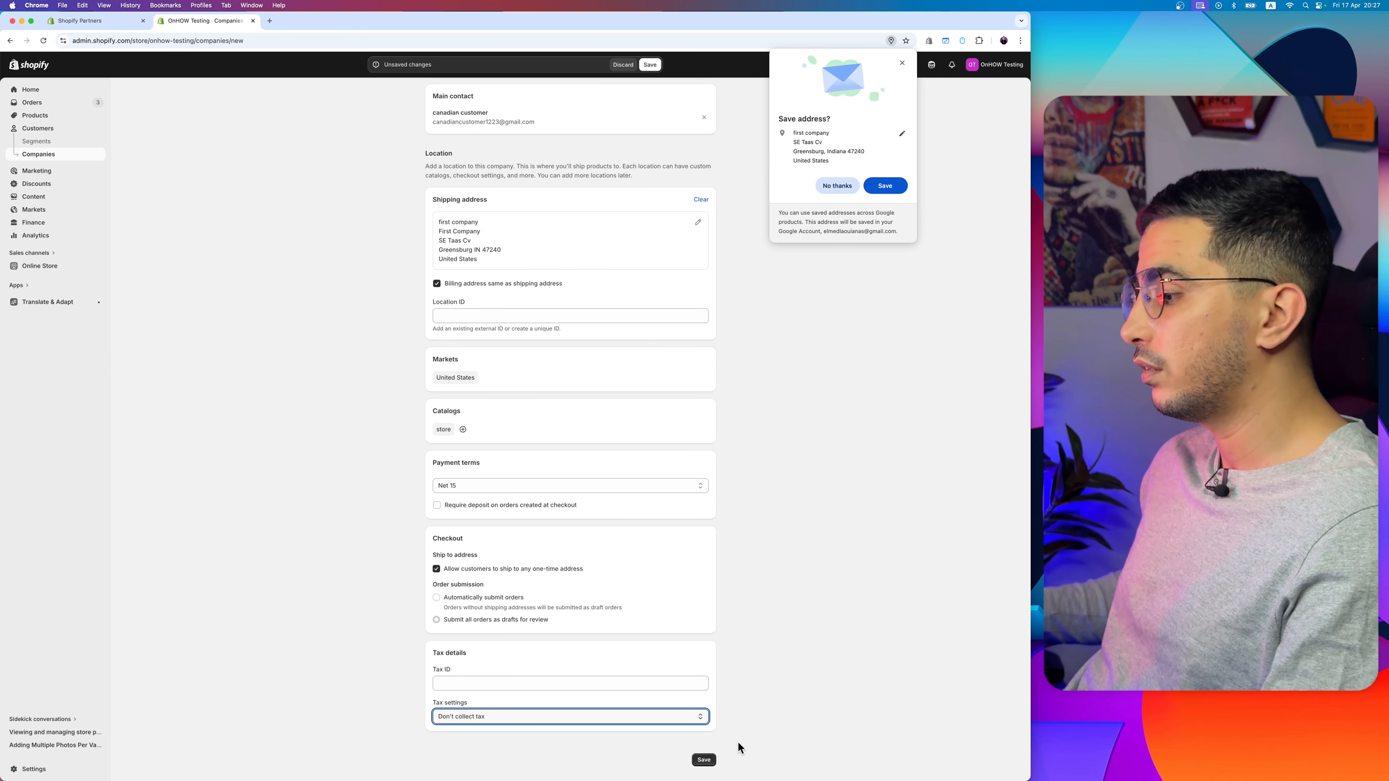
left_click(704, 759)
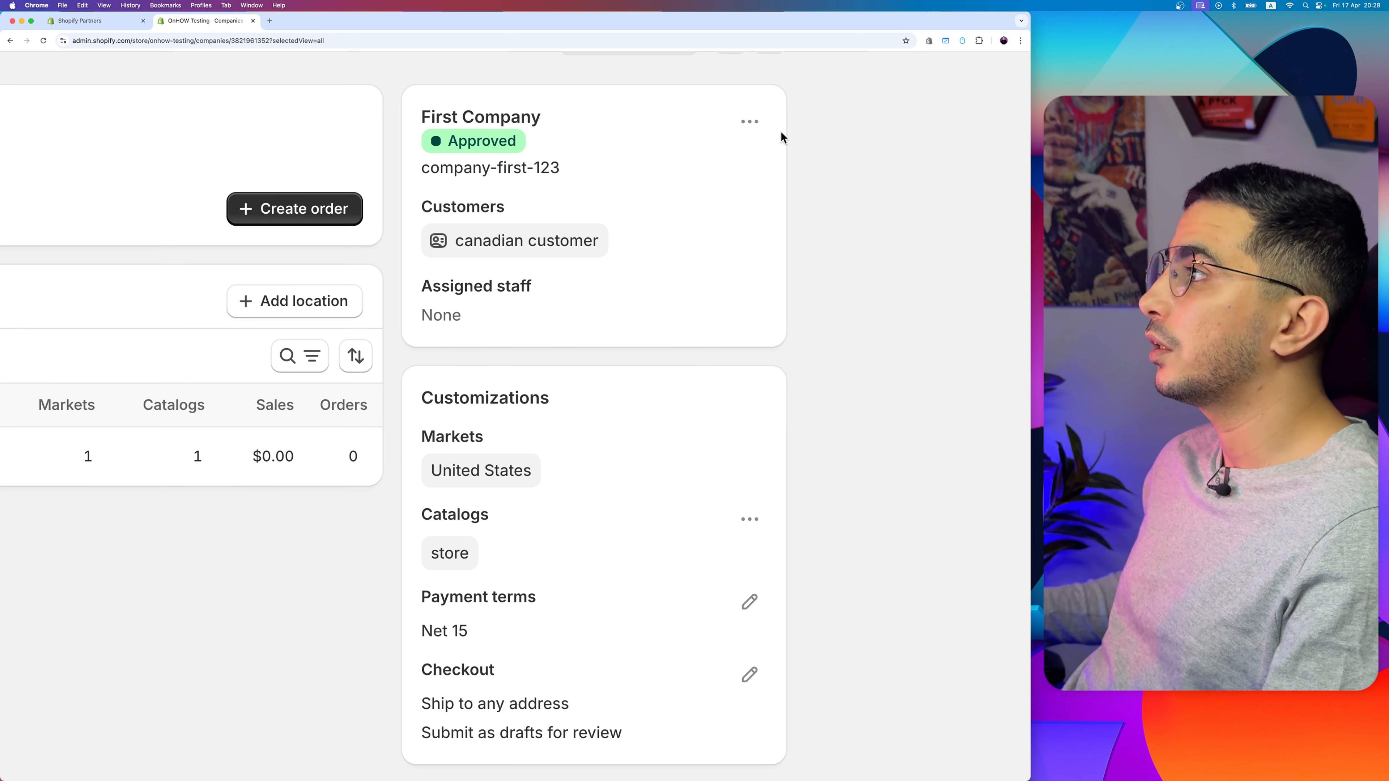
Step: Review the saved company's management actions and its list of locations
left_click(780, 124)
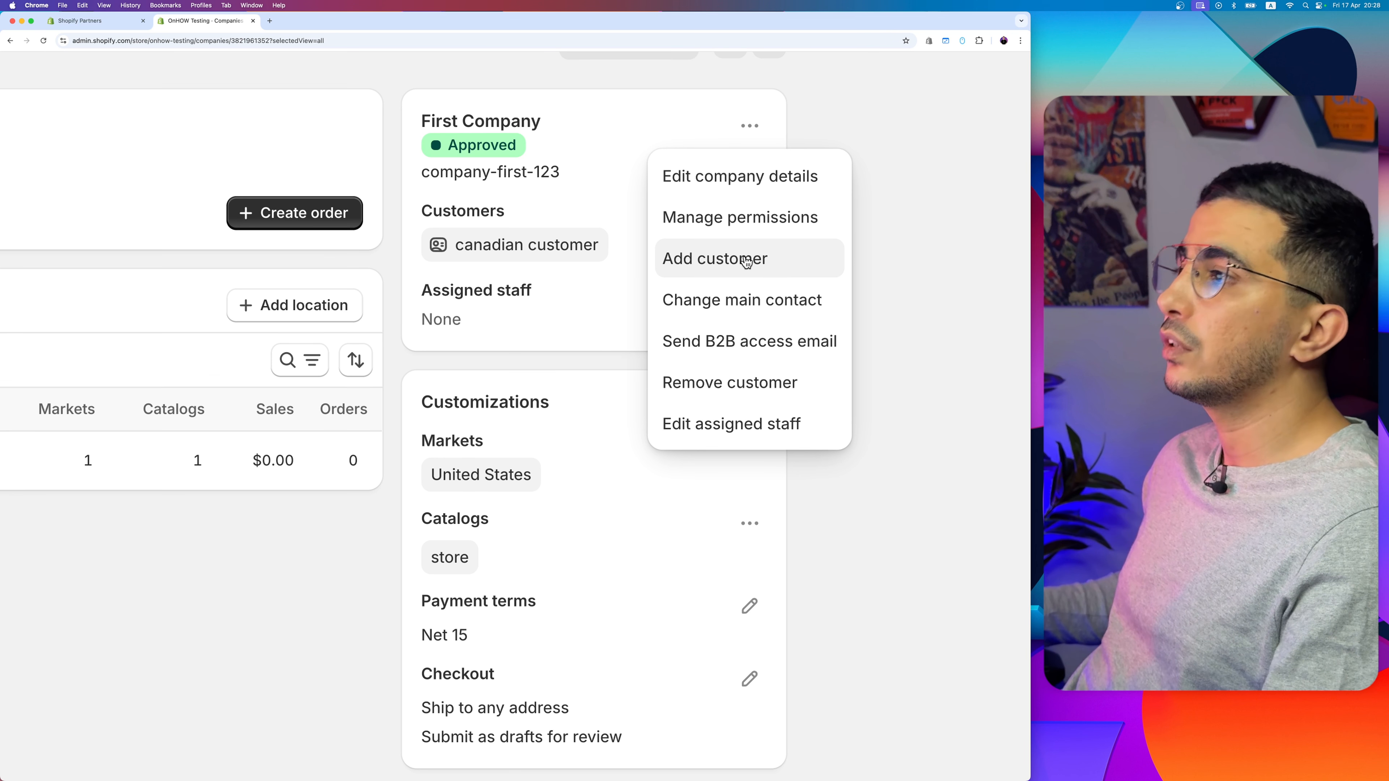
left_click(586, 281)
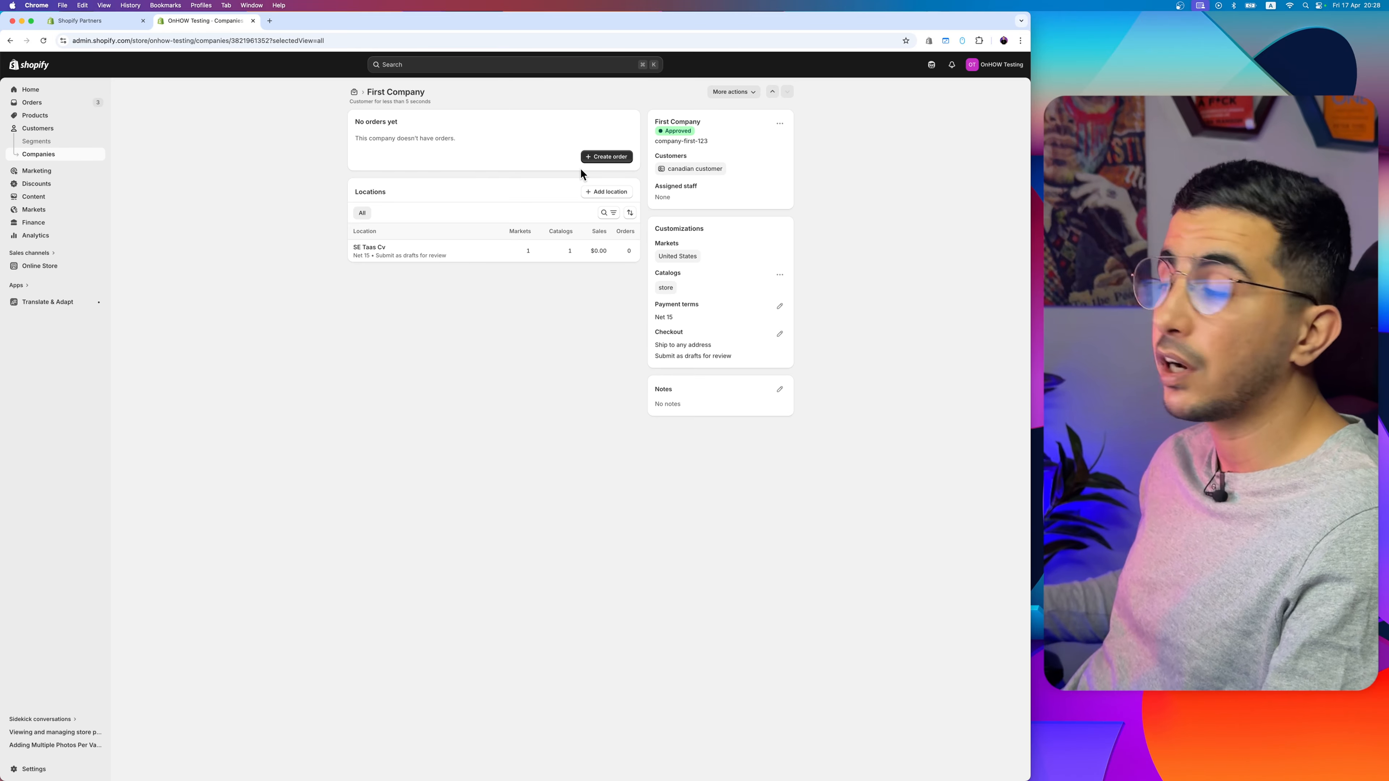
scroll(581, 169, "up", 5)
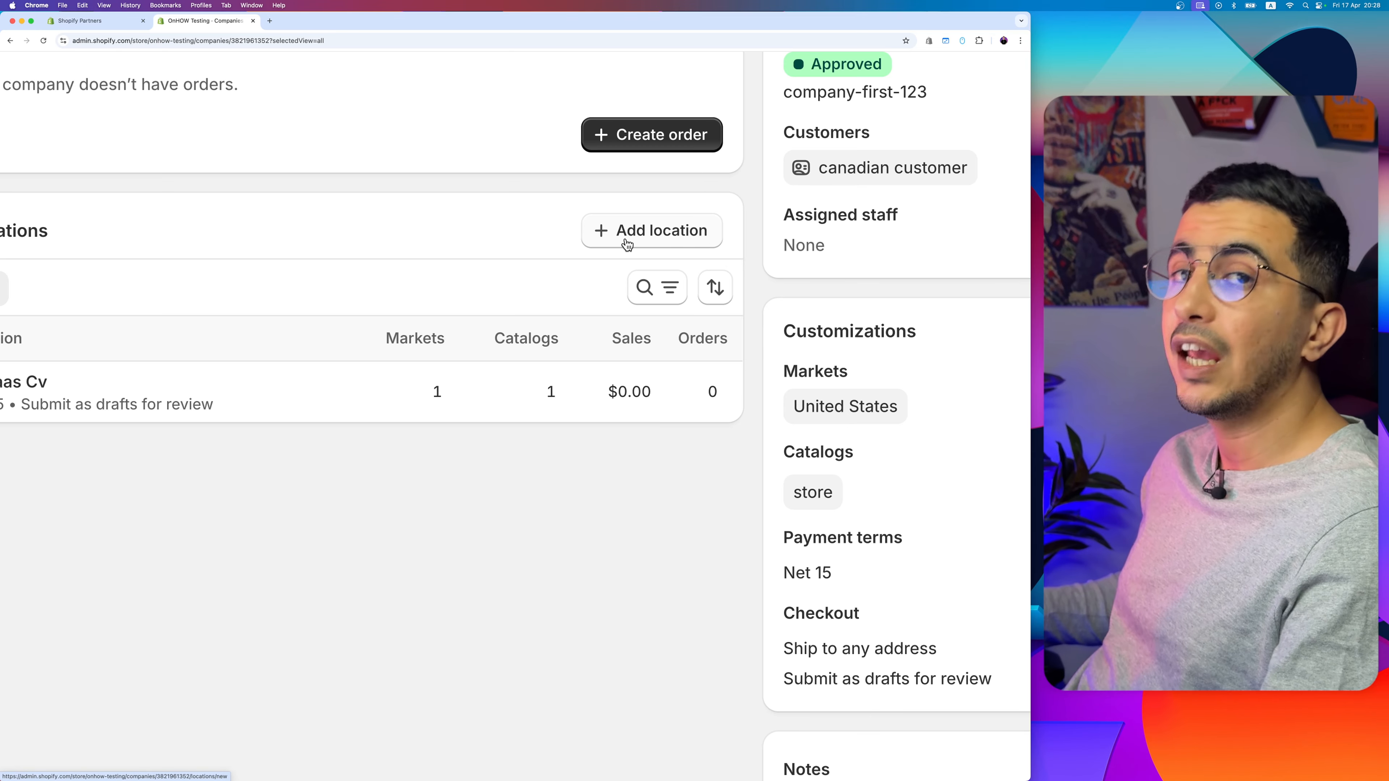
scroll(506, 242, "left", 5)
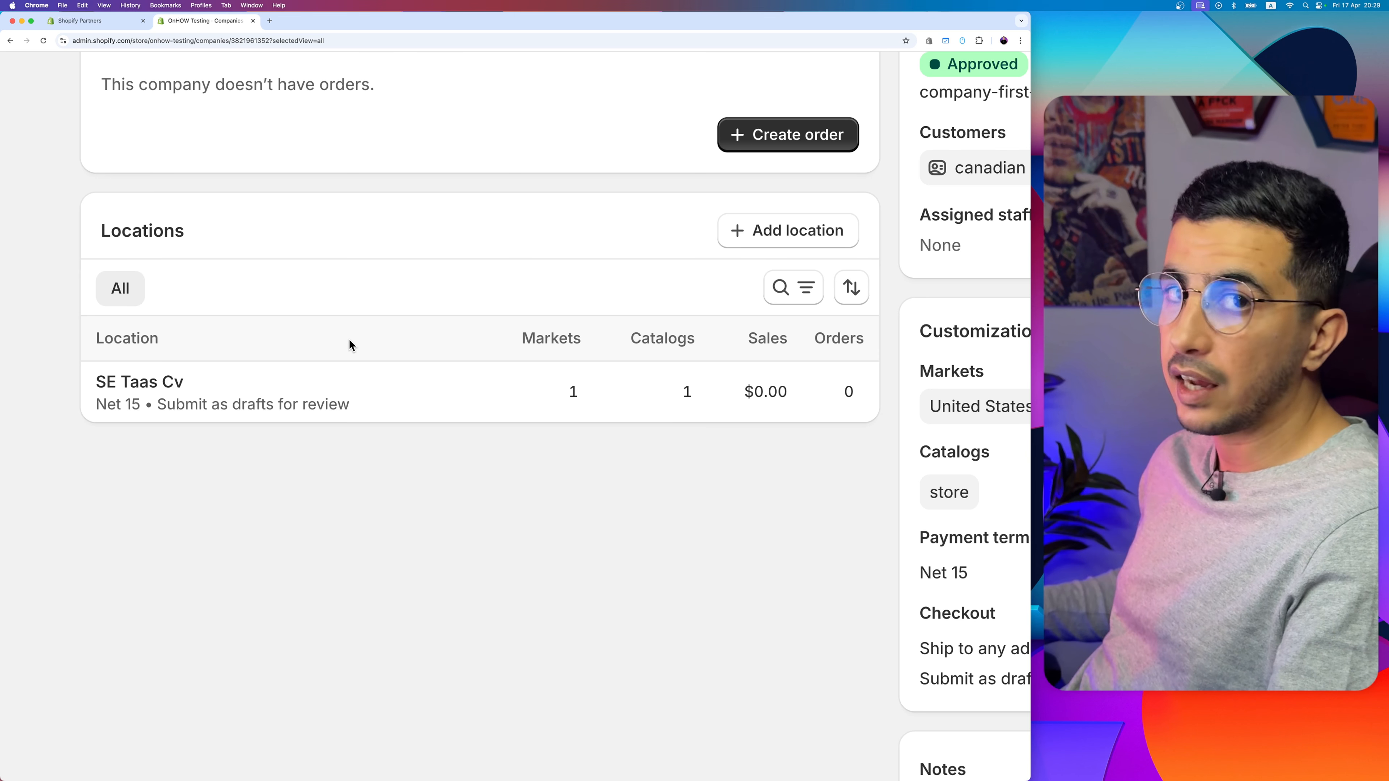
Step: Start a new catalog from the store's market catalogs
key("super+0")
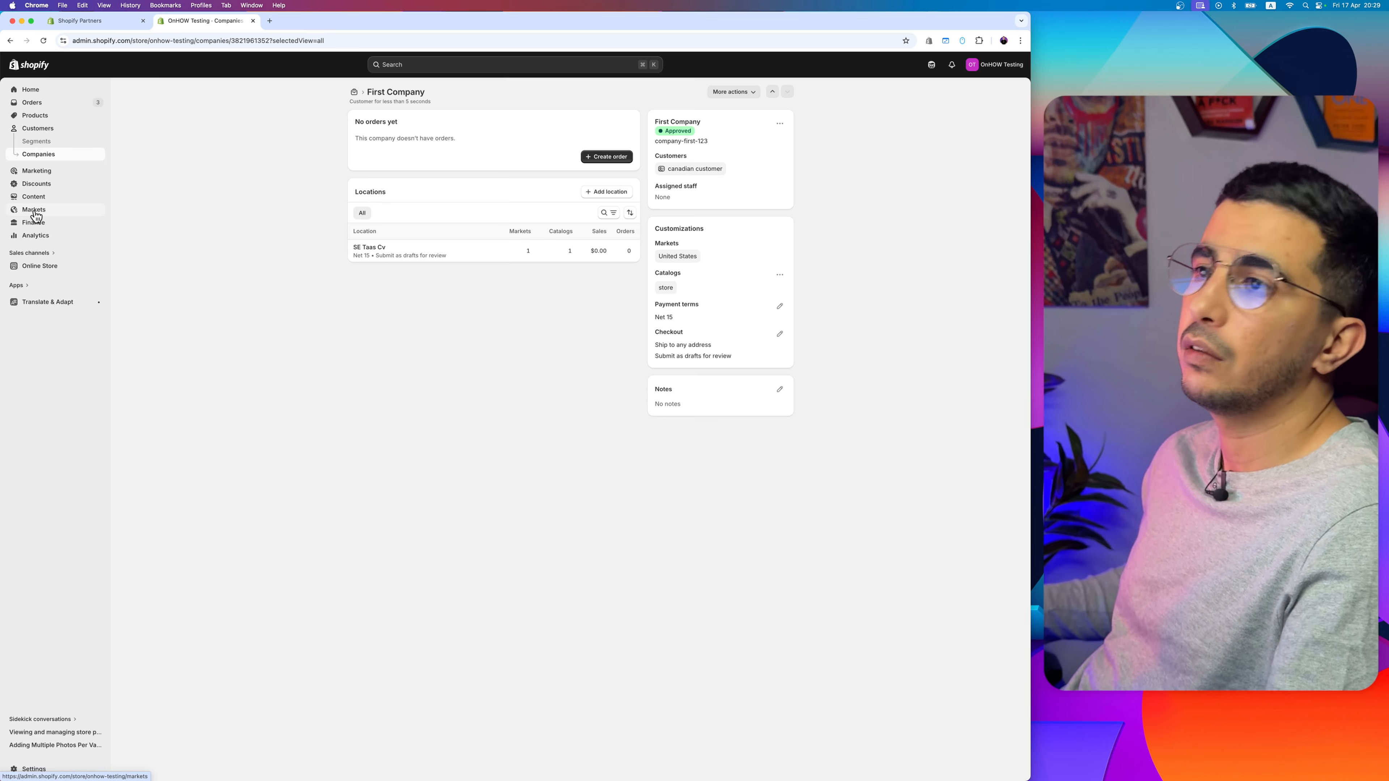
scroll(35, 212, "up", 5)
scroll(35, 216, "down", 5)
left_click(77, 213)
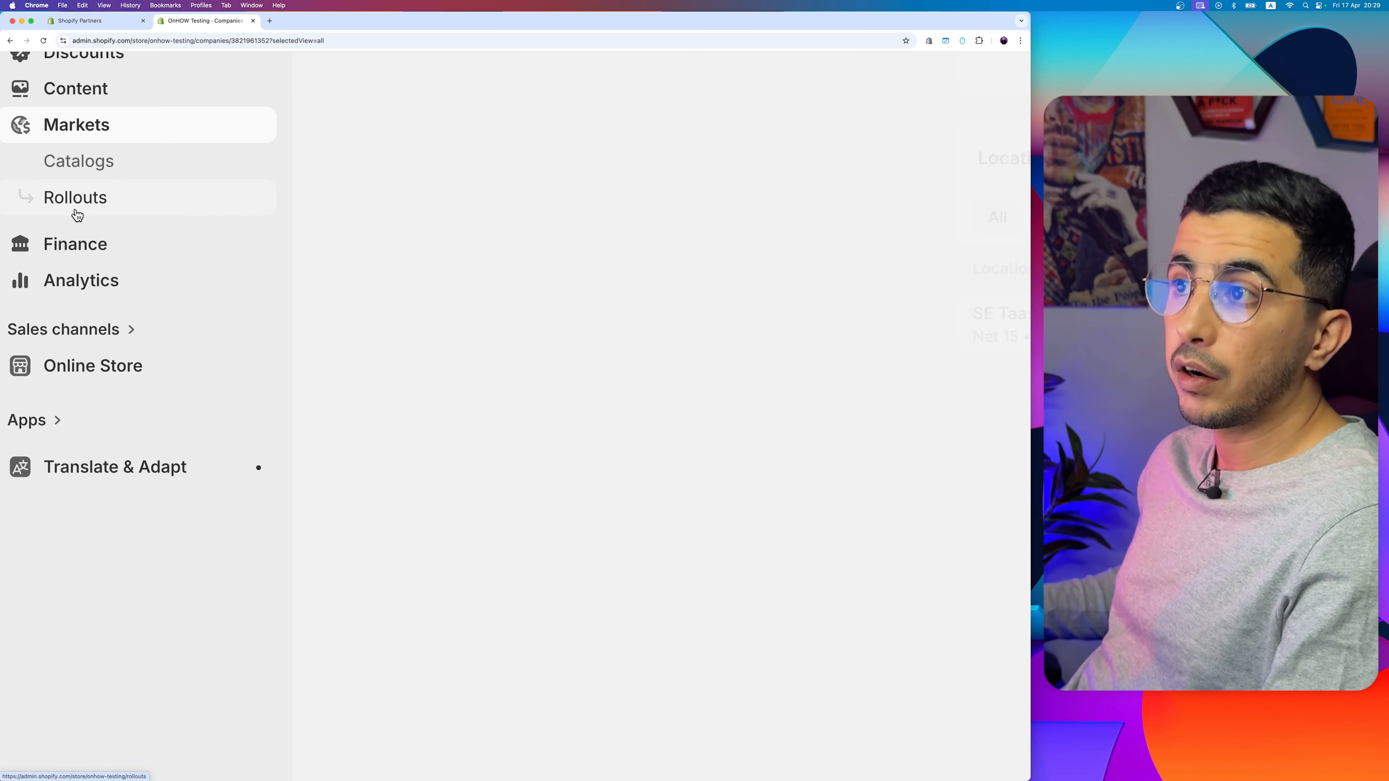
left_click(83, 173)
scroll(83, 173, "down", 5)
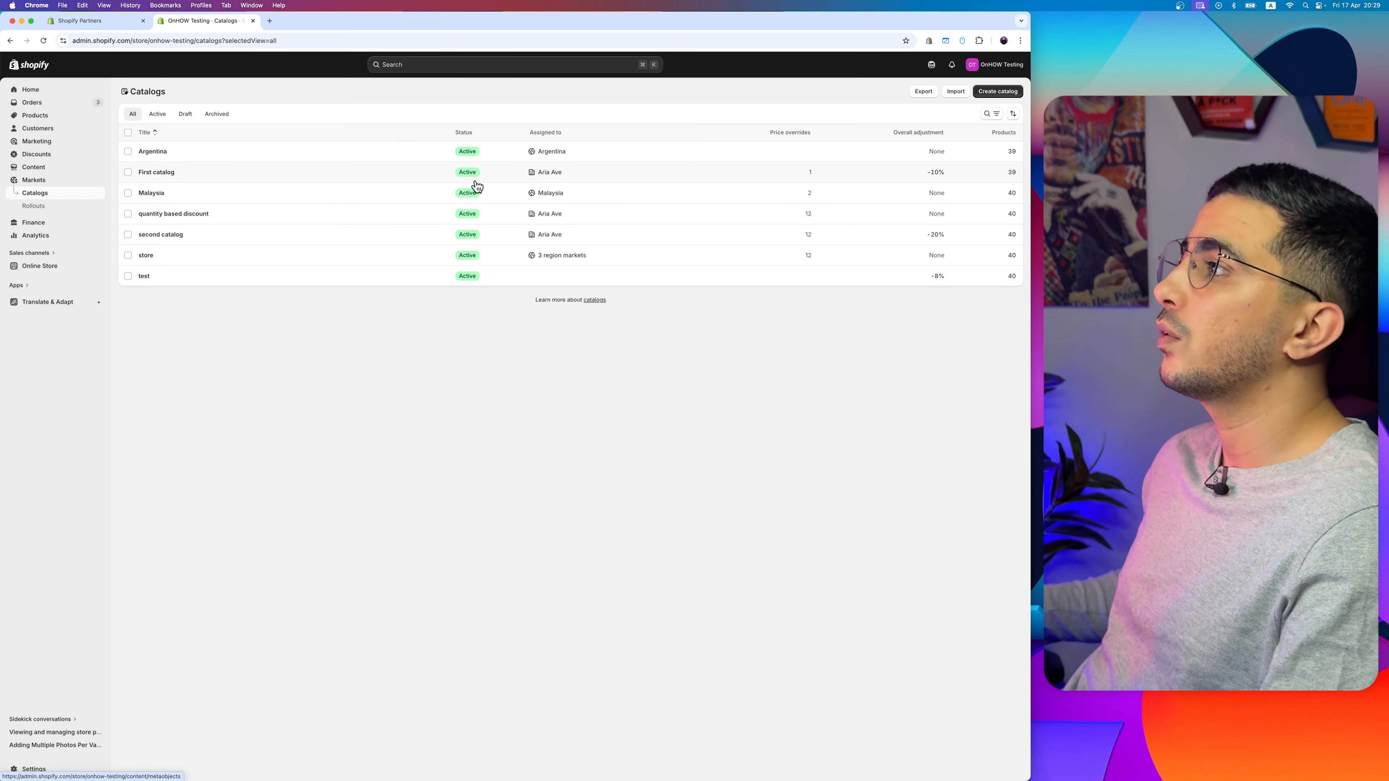
left_click(1008, 93)
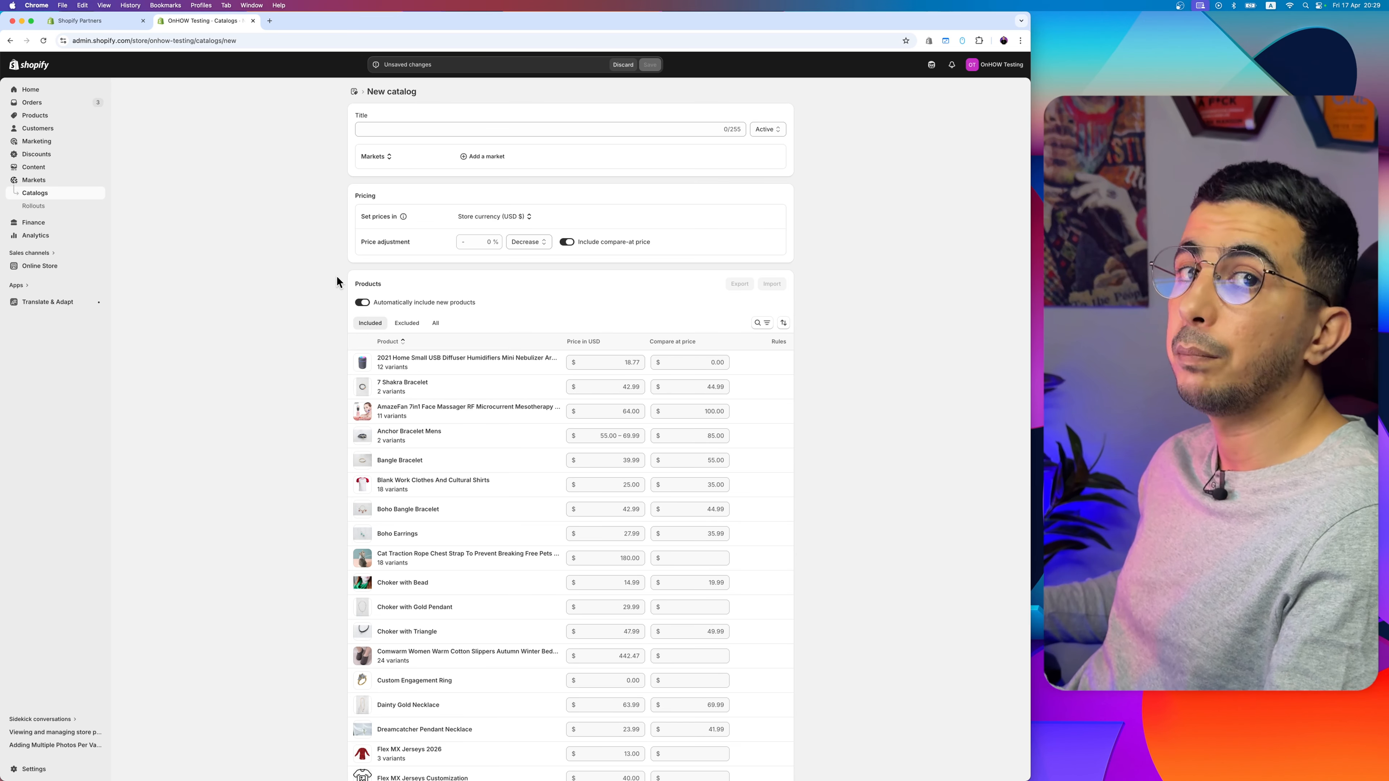
Step: Title the new catalog First Company Catalog
left_click(459, 130)
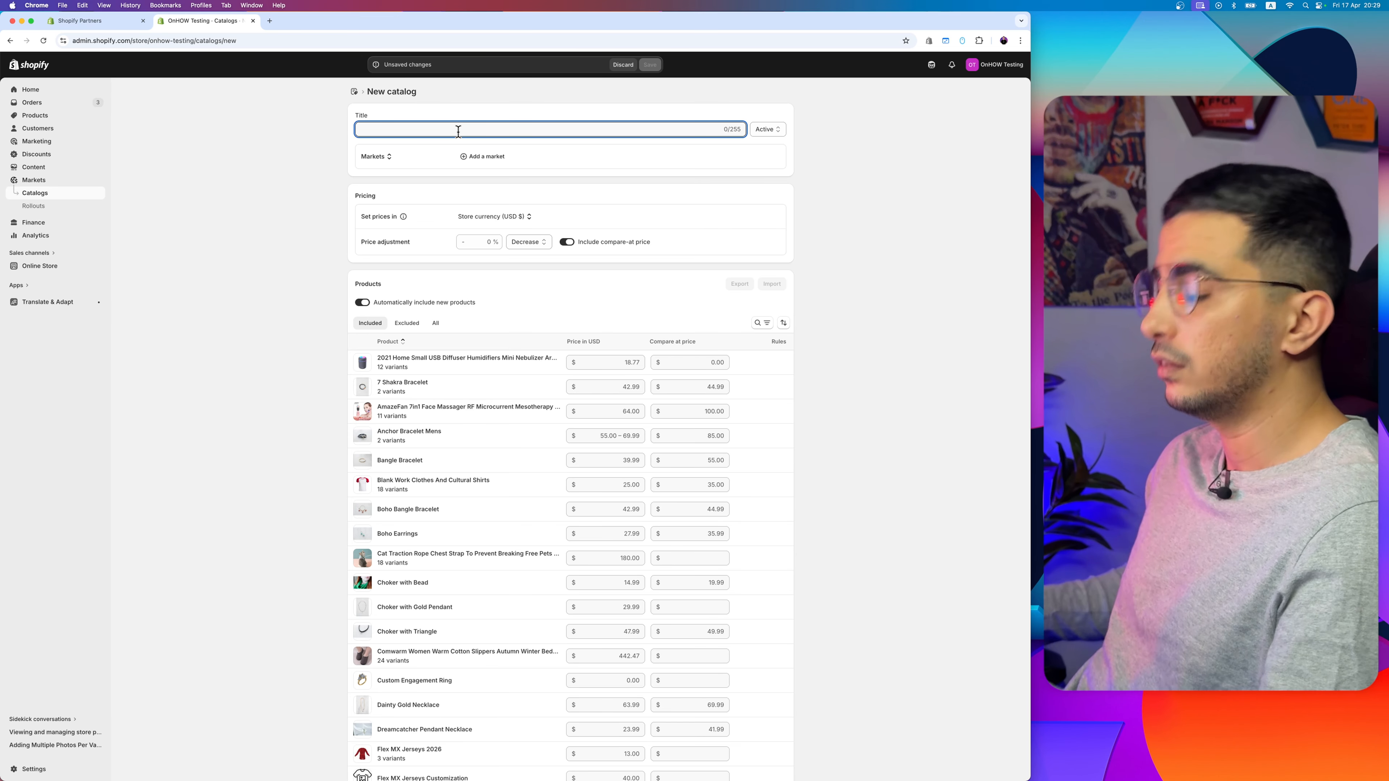
type("First Comp")
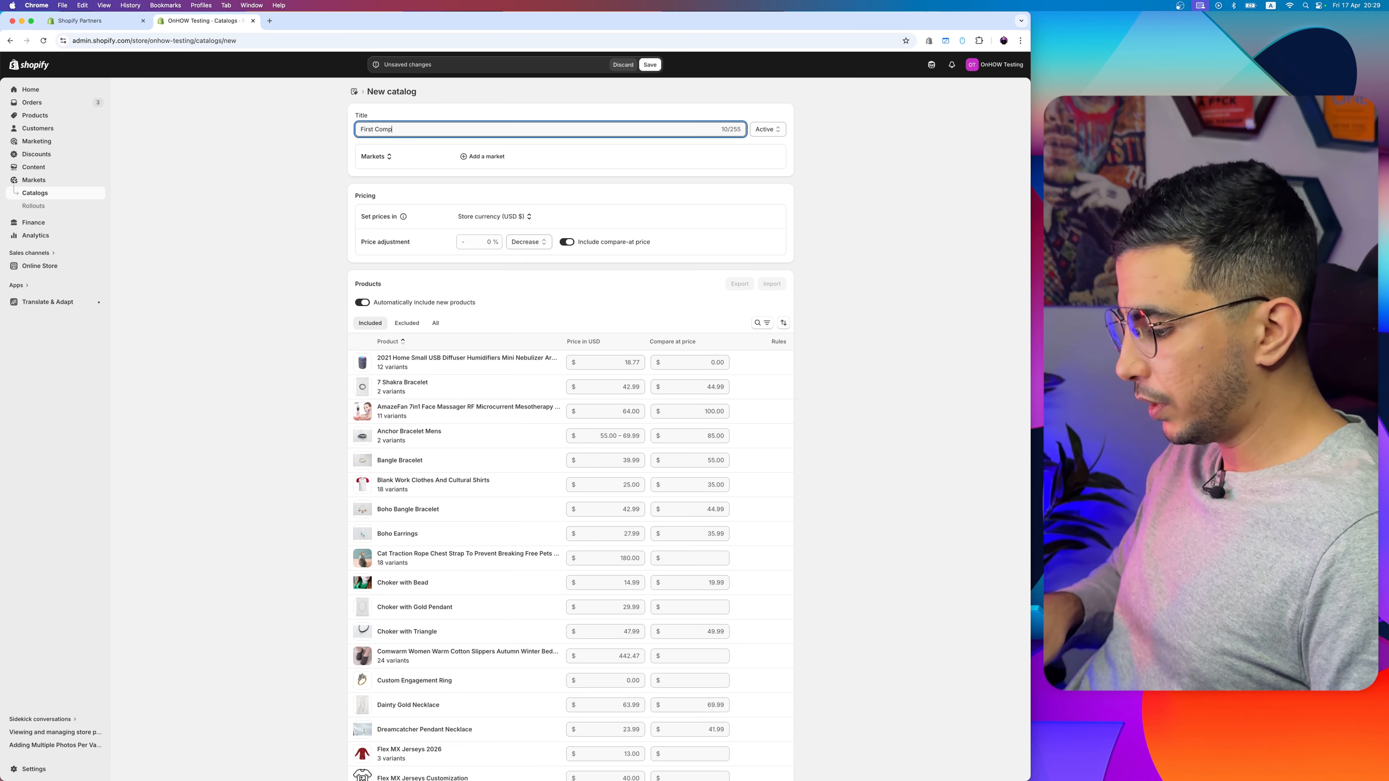
type("any Catalog")
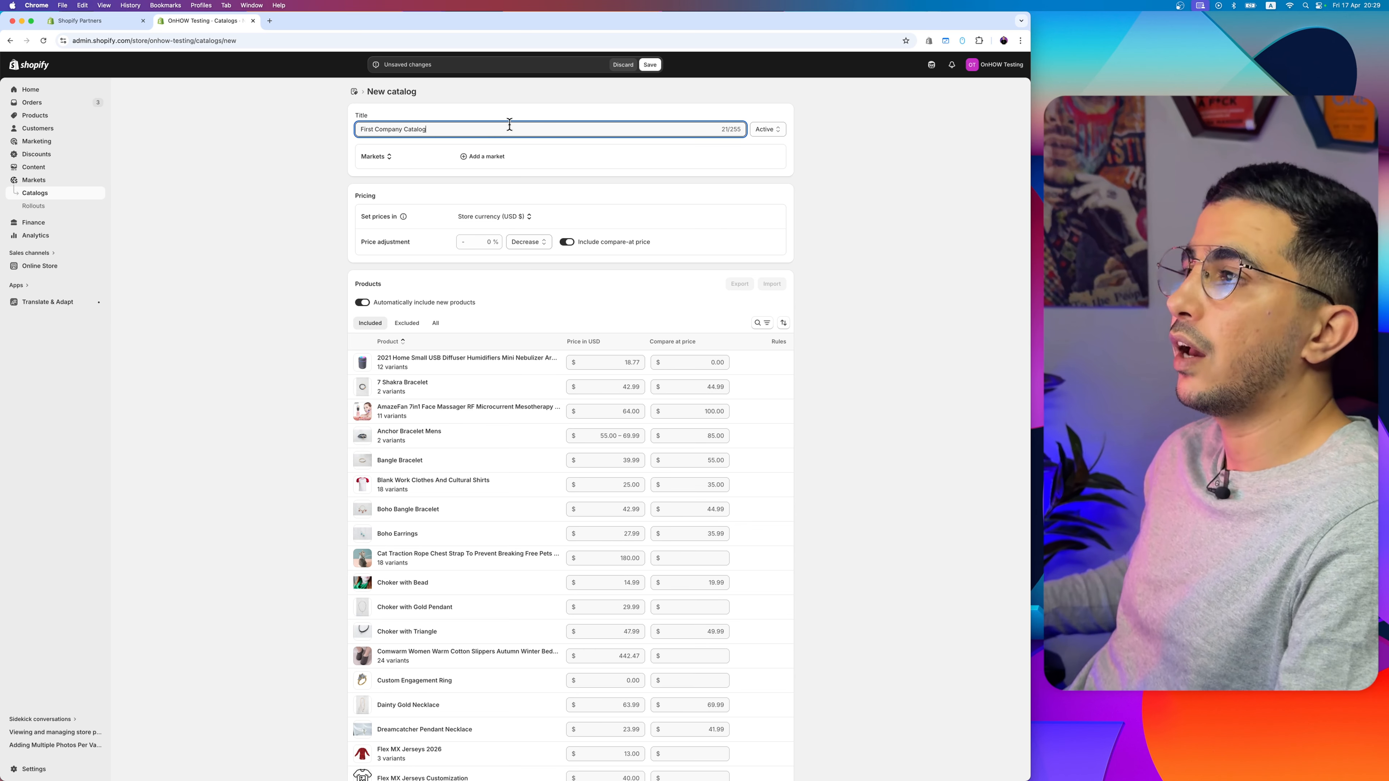
Step: Review whether the catalog can be assigned to markets or company locations and which currencies its prices can use
scroll(434, 144, "up", 5)
scroll(436, 146, "up", 1)
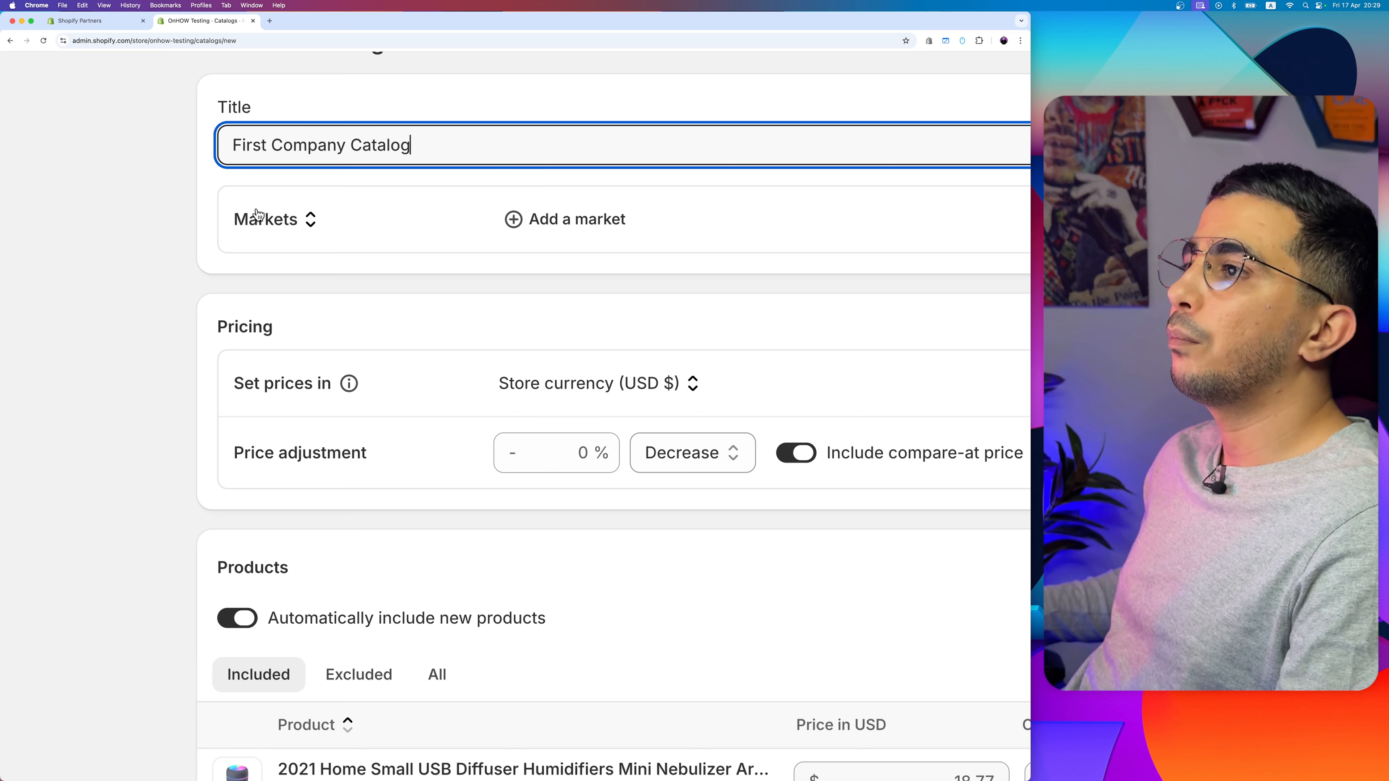
left_click(273, 219)
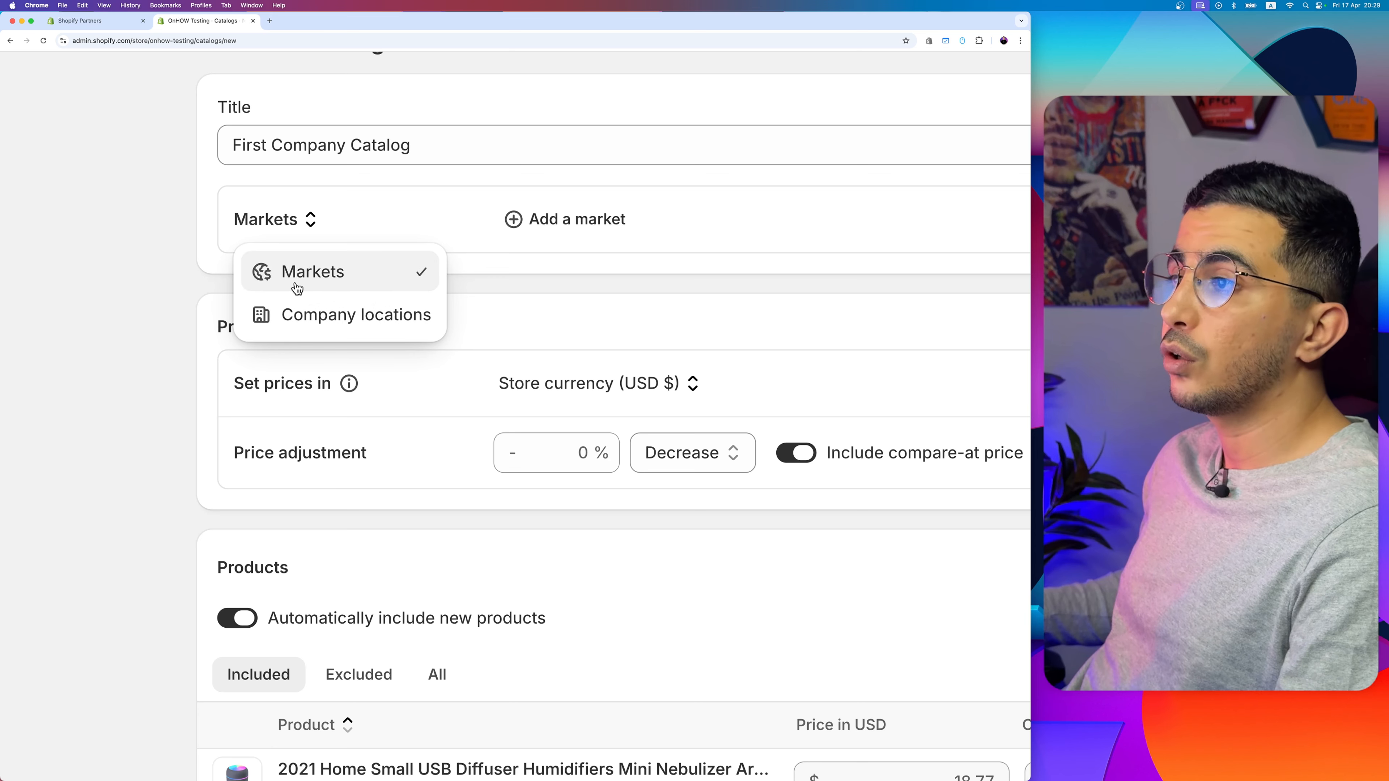
left_click(181, 290)
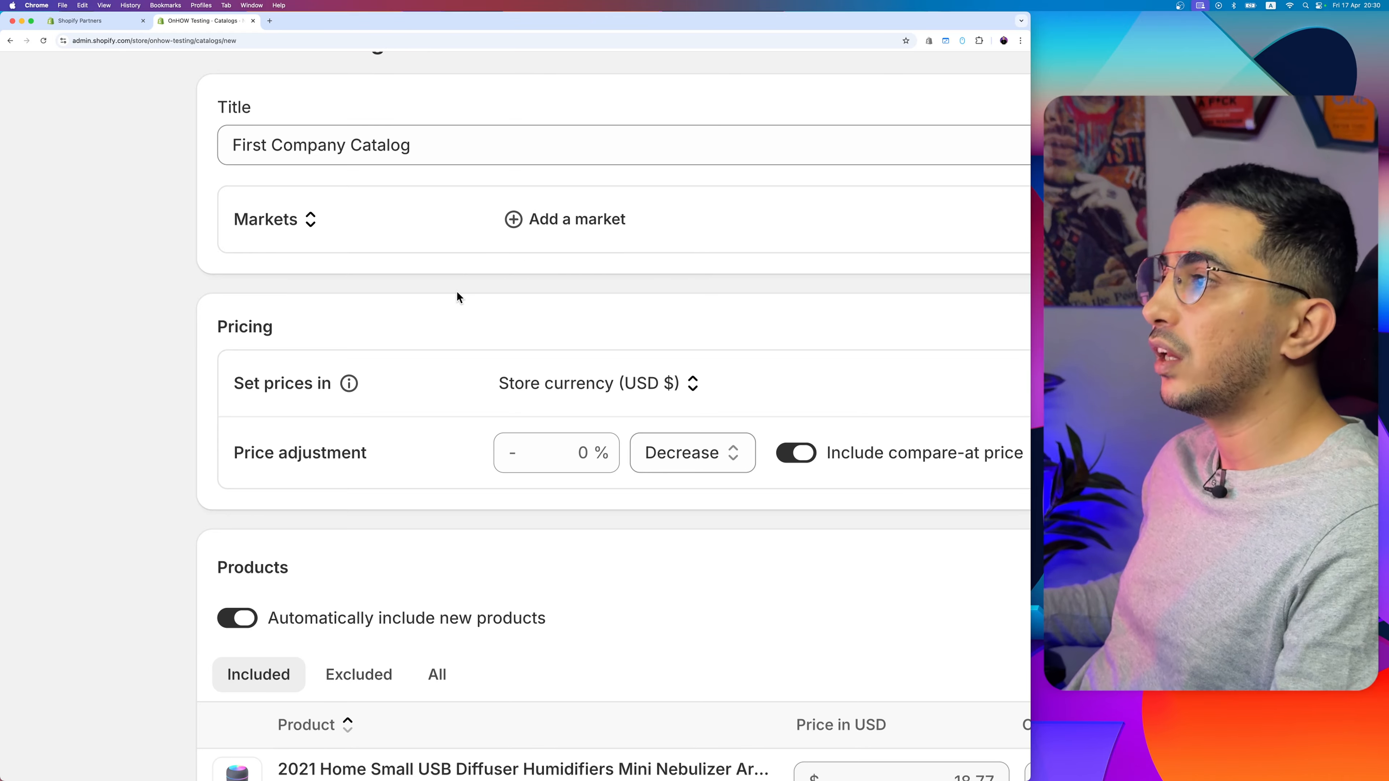
scroll(462, 361, "down", 3)
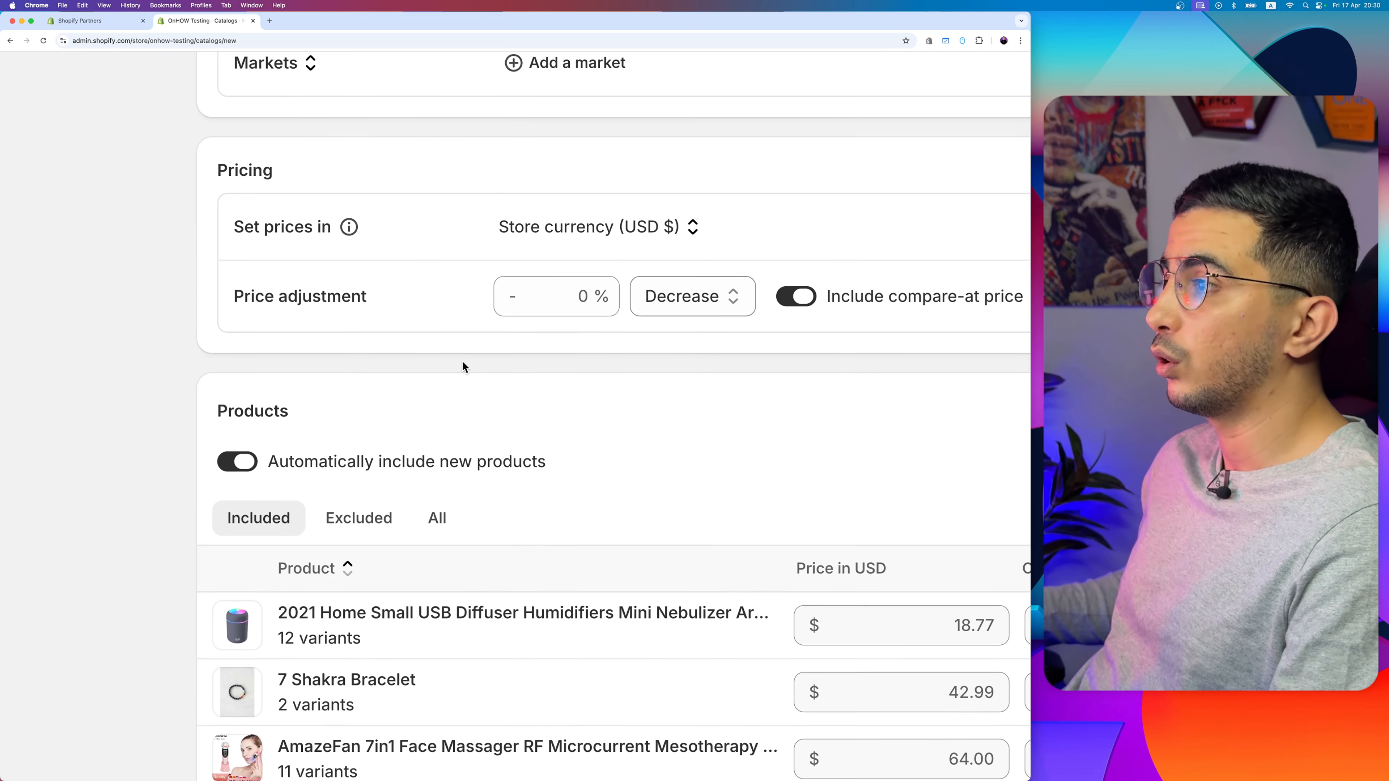
left_click(655, 236)
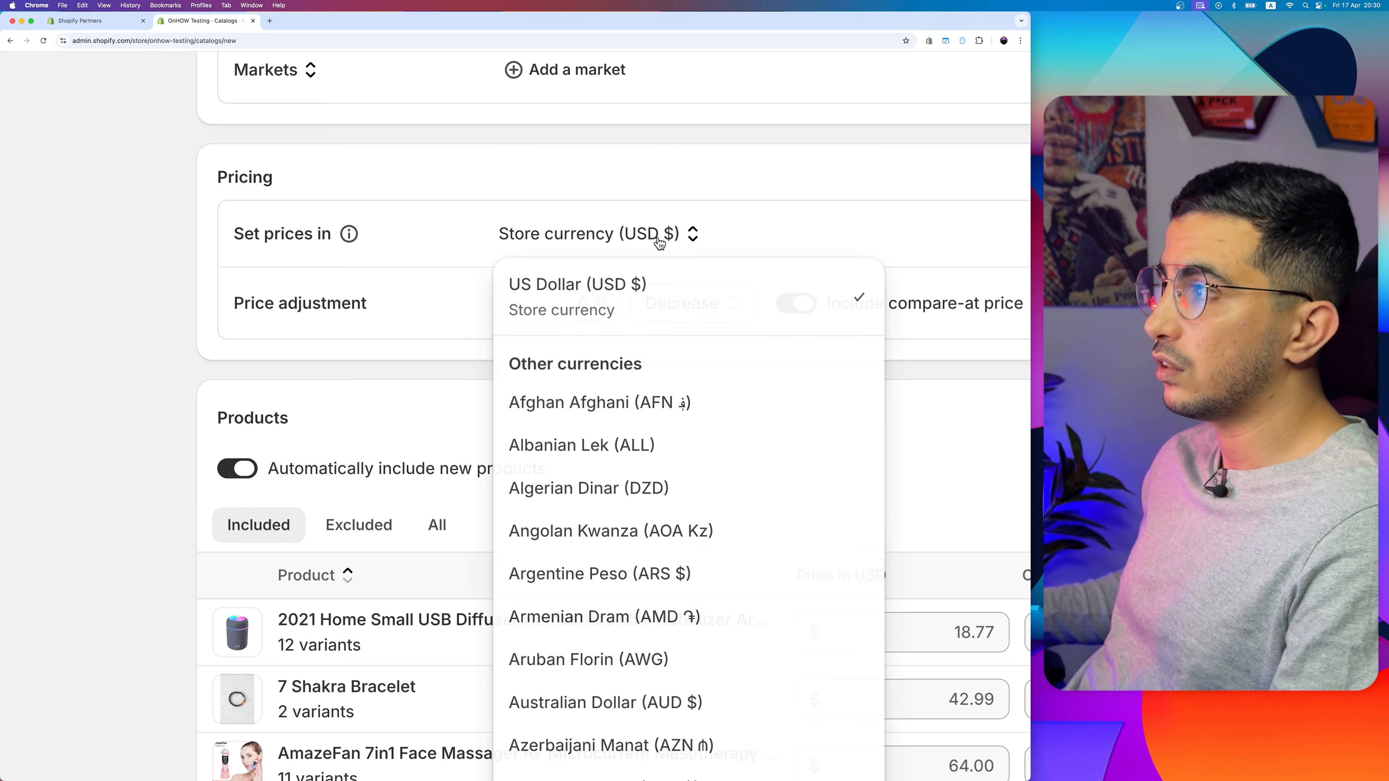
left_click(454, 316)
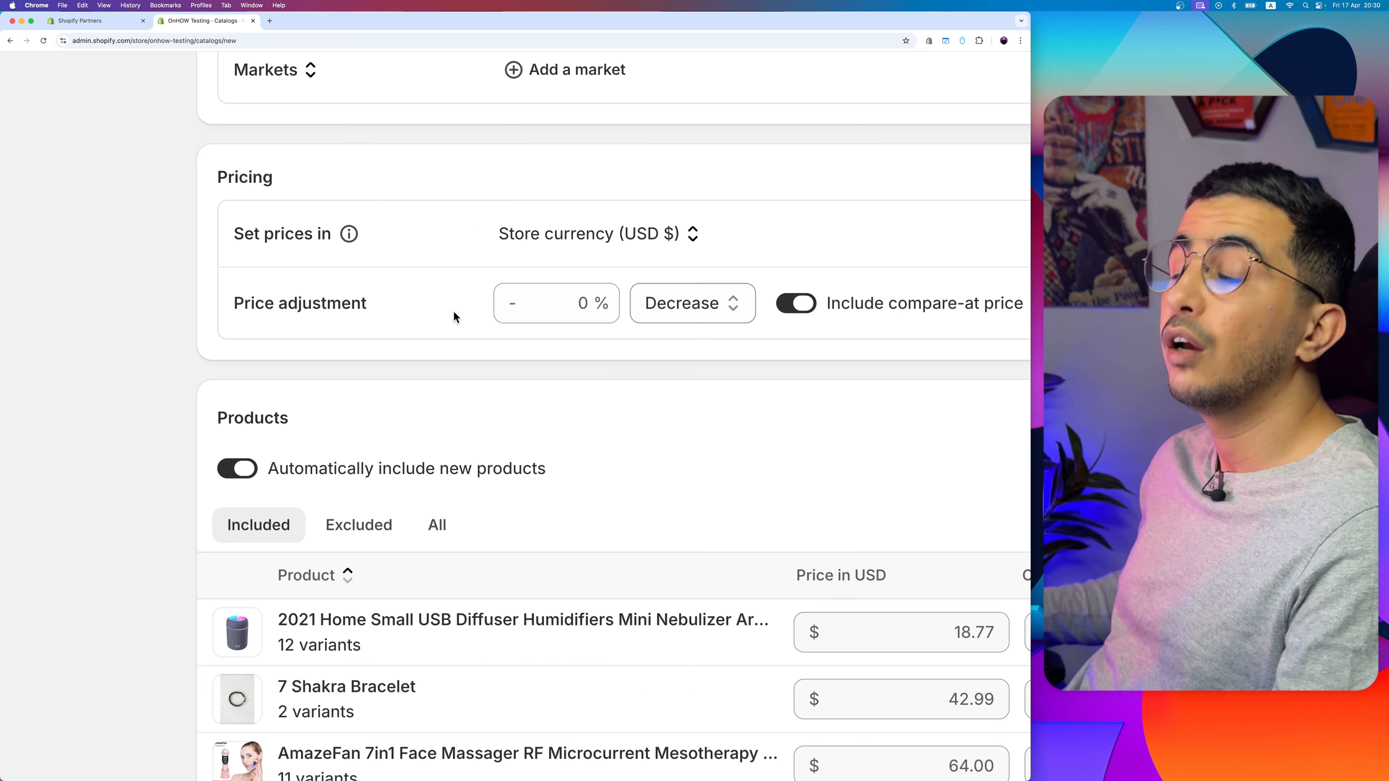
Step: Set the catalog's overall price adjustment to a 7% decrease
left_click(591, 304)
scroll(592, 304, "right", 3)
left_click(630, 296)
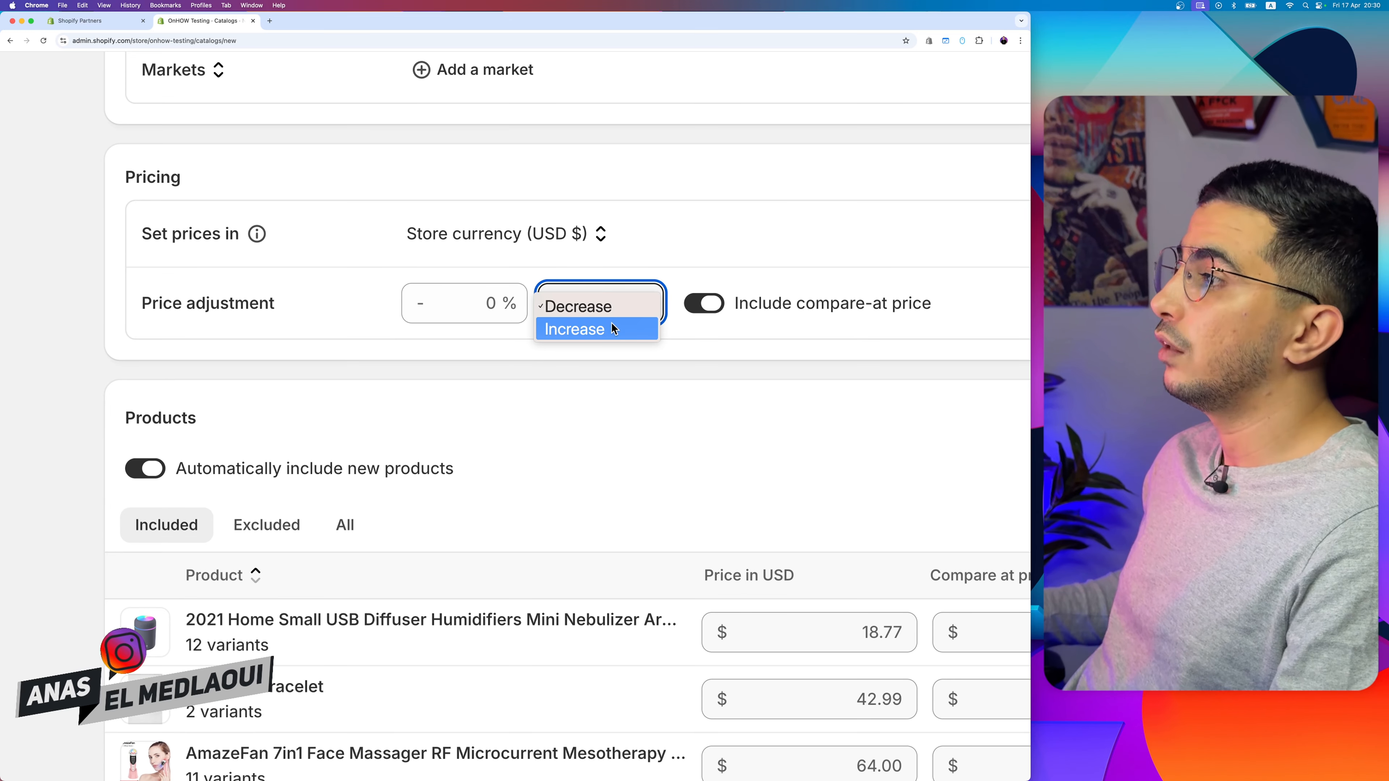
left_click(609, 302)
left_click(472, 309)
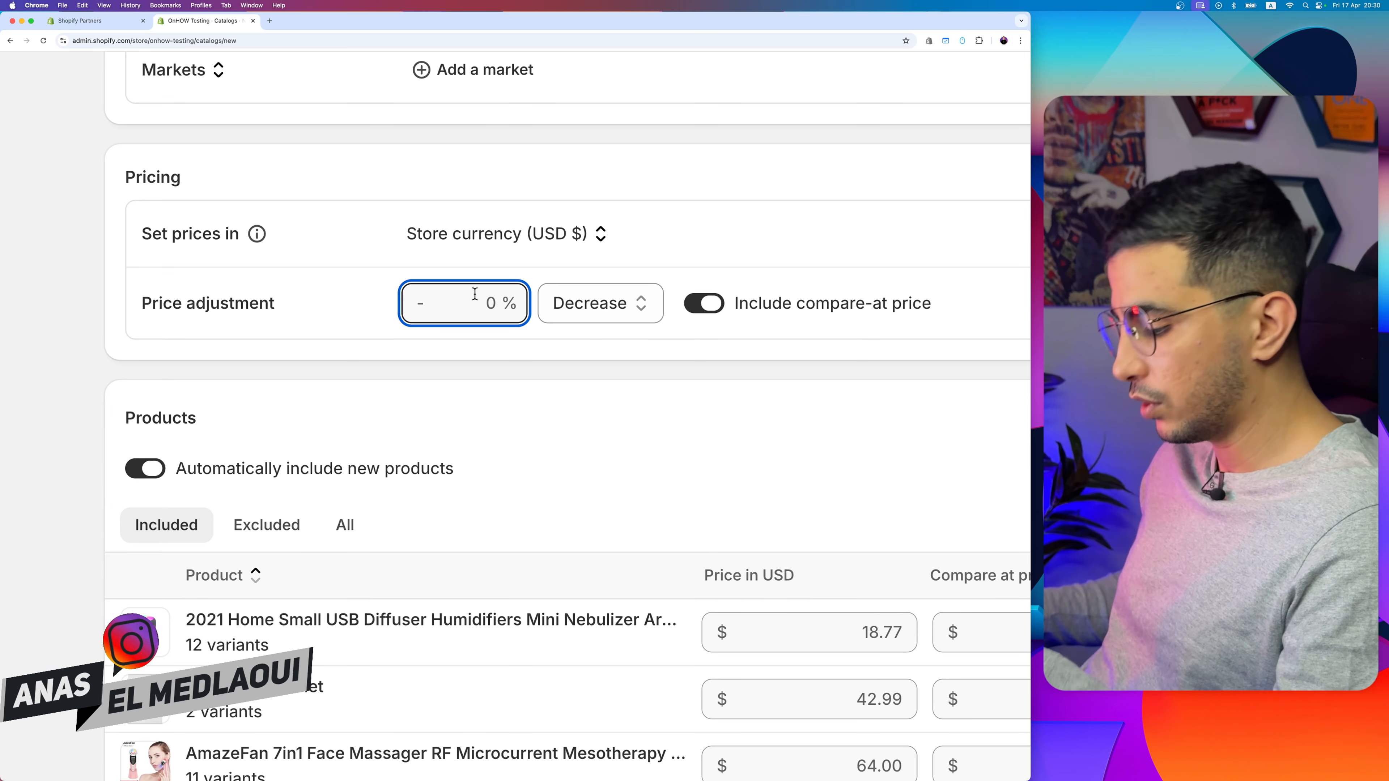
type("7")
left_click(605, 361)
scroll(605, 362, "right", 3)
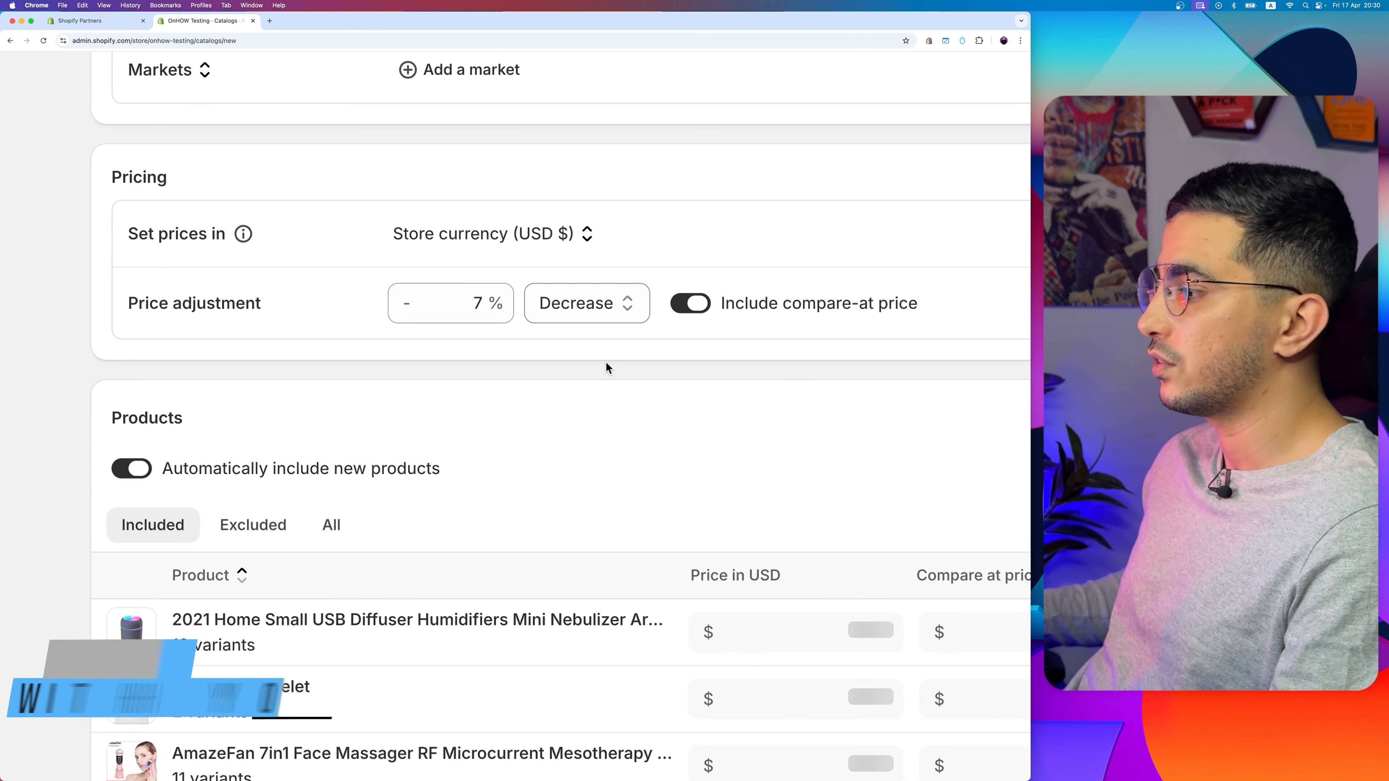
Step: Check the adjusted product prices and compare-at prices, and save the catalog
scroll(607, 364, "down", 3)
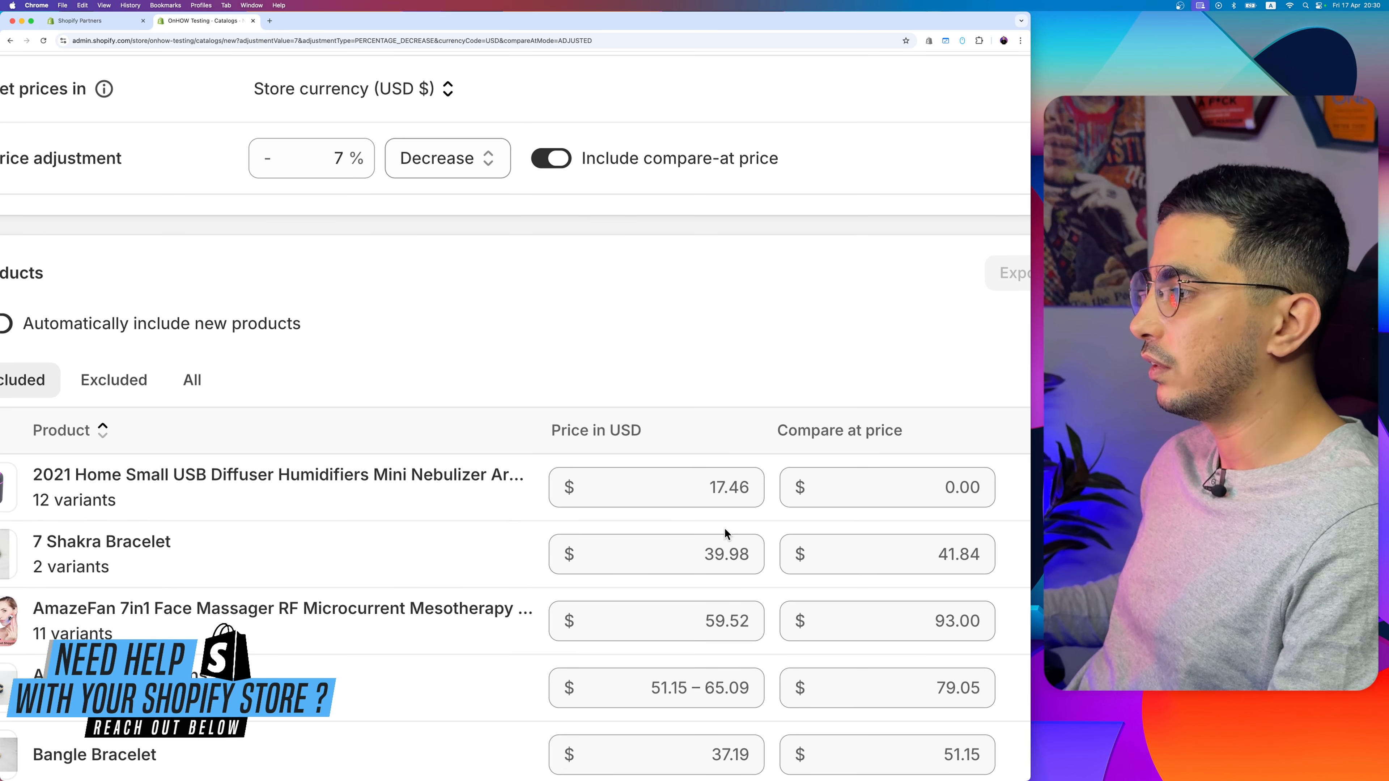
scroll(283, 443, "left", 1)
scroll(185, 568, "down", 5)
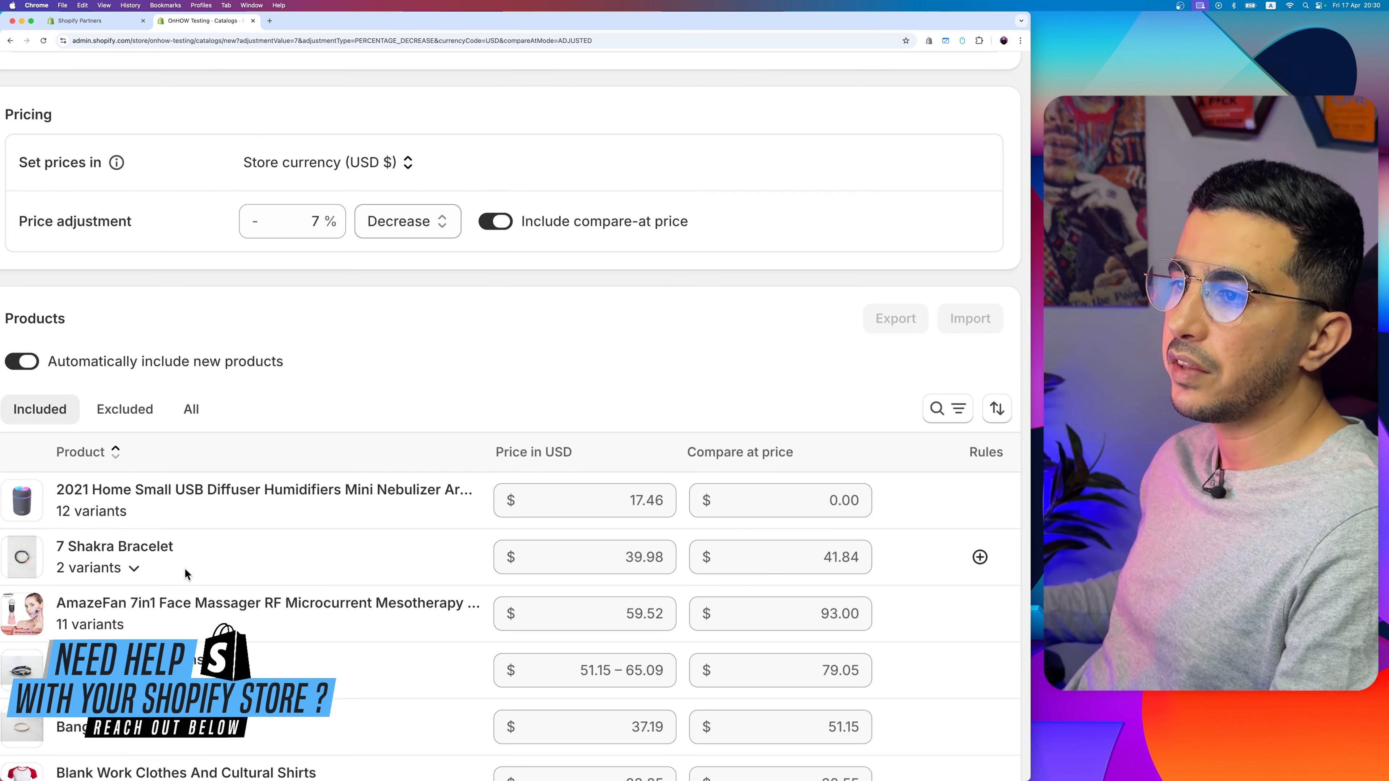
left_click(628, 65)
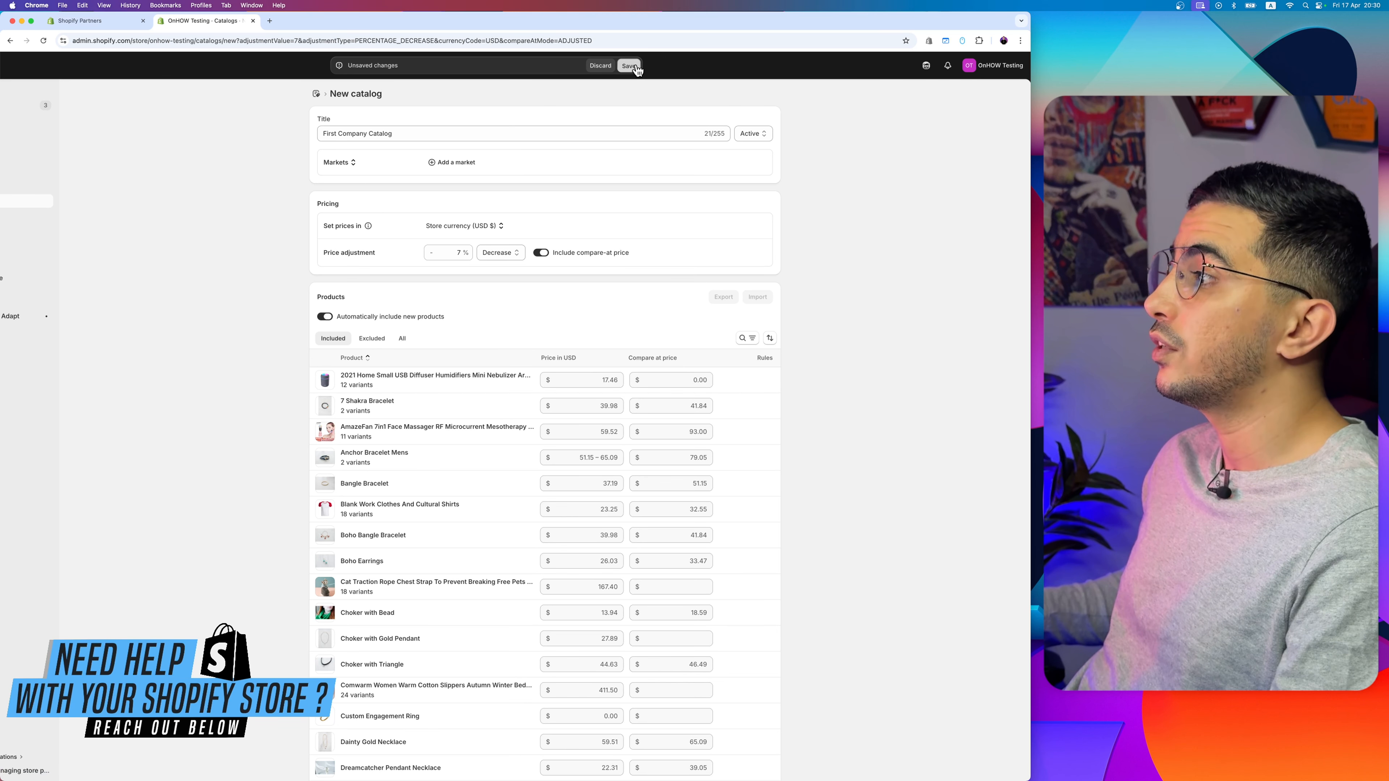
Step: Exclude the 7 Shakra Bracelet product from the catalog
scroll(340, 404, "up", 5)
scroll(390, 321, "down", 2)
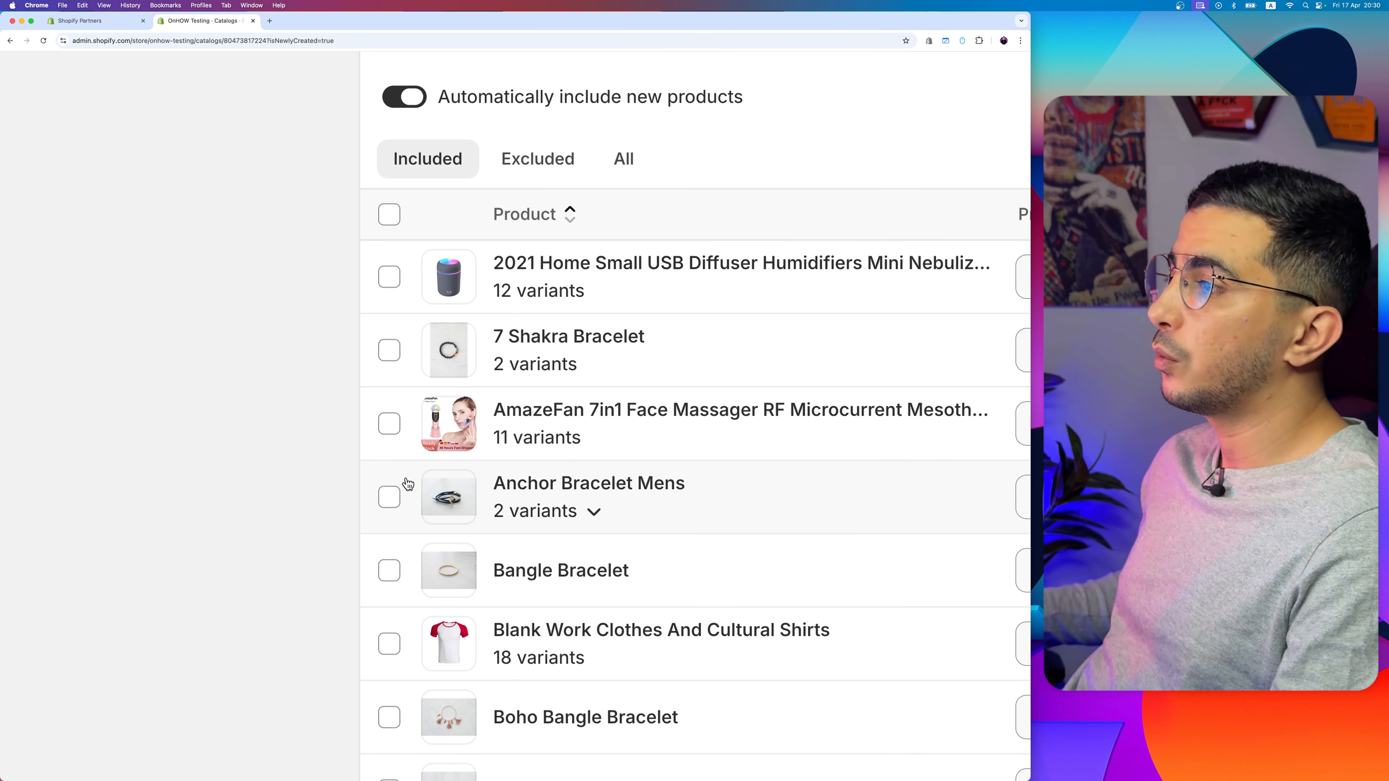
left_click(389, 351)
scroll(385, 352, "down", 5)
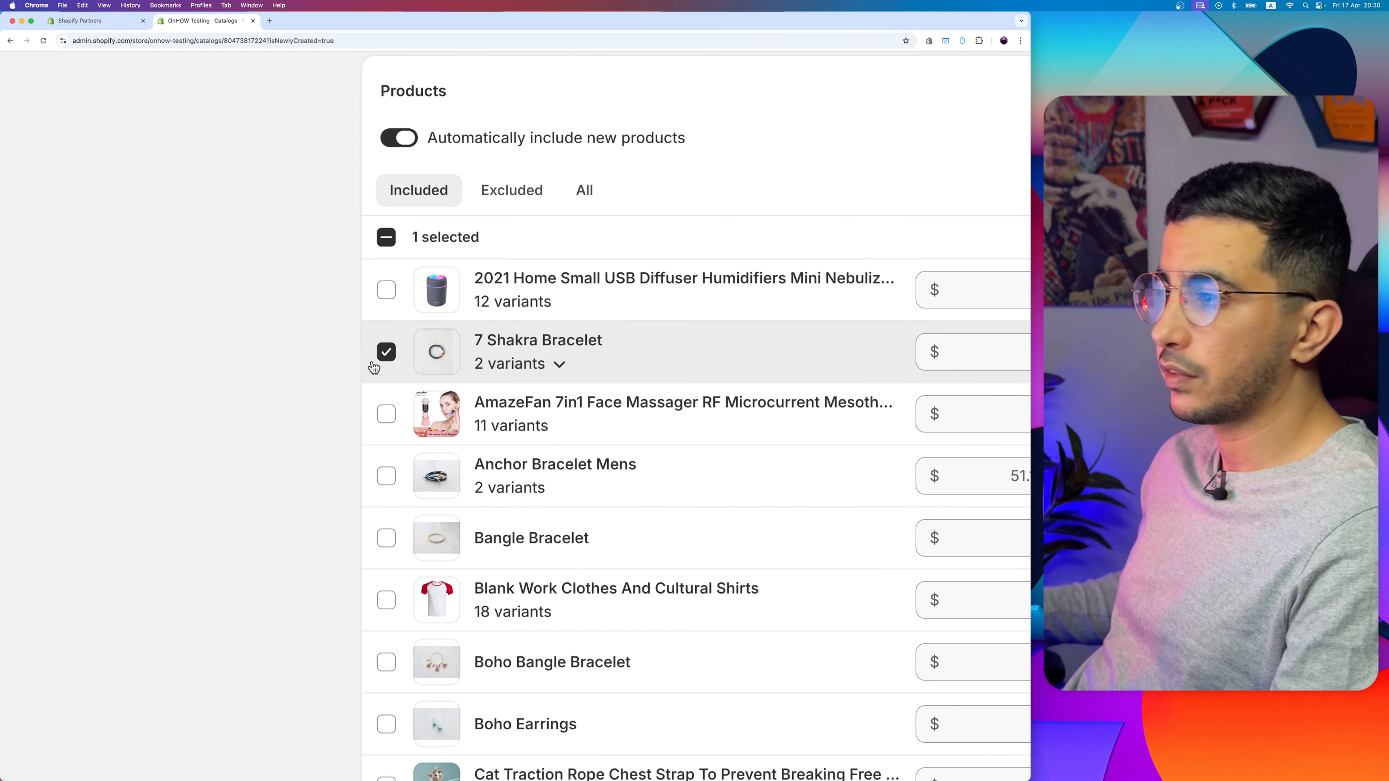
scroll(860, 319, "up", 5)
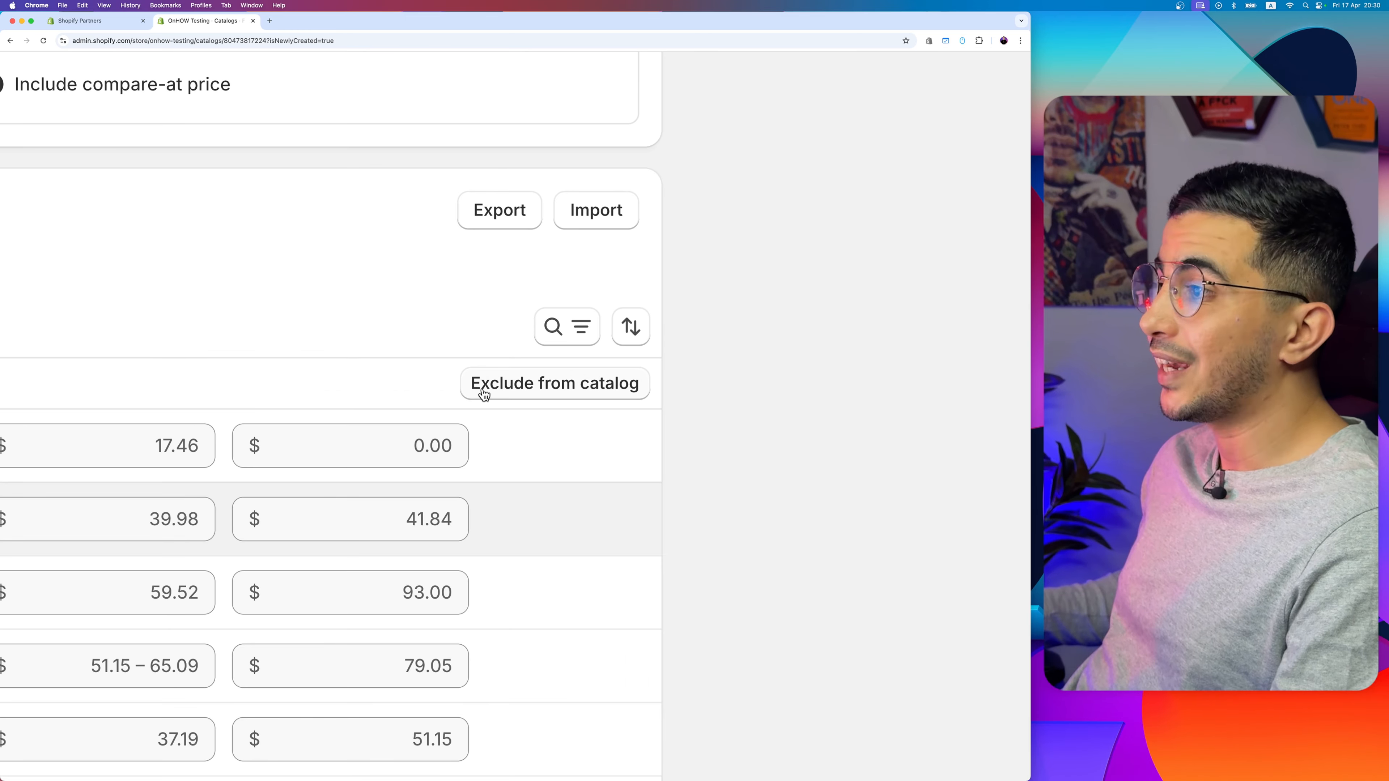
left_click(482, 389)
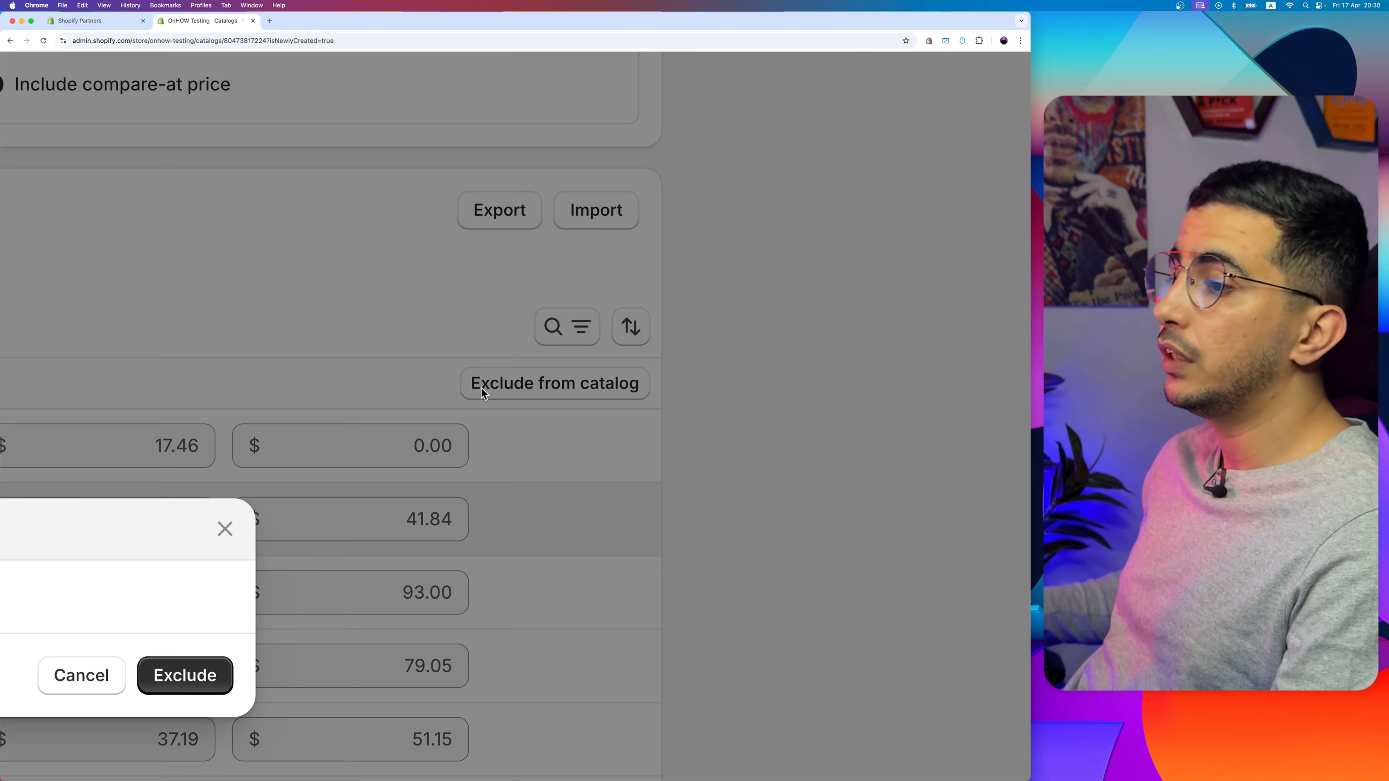
scroll(481, 387, "down", 5)
left_click(647, 441)
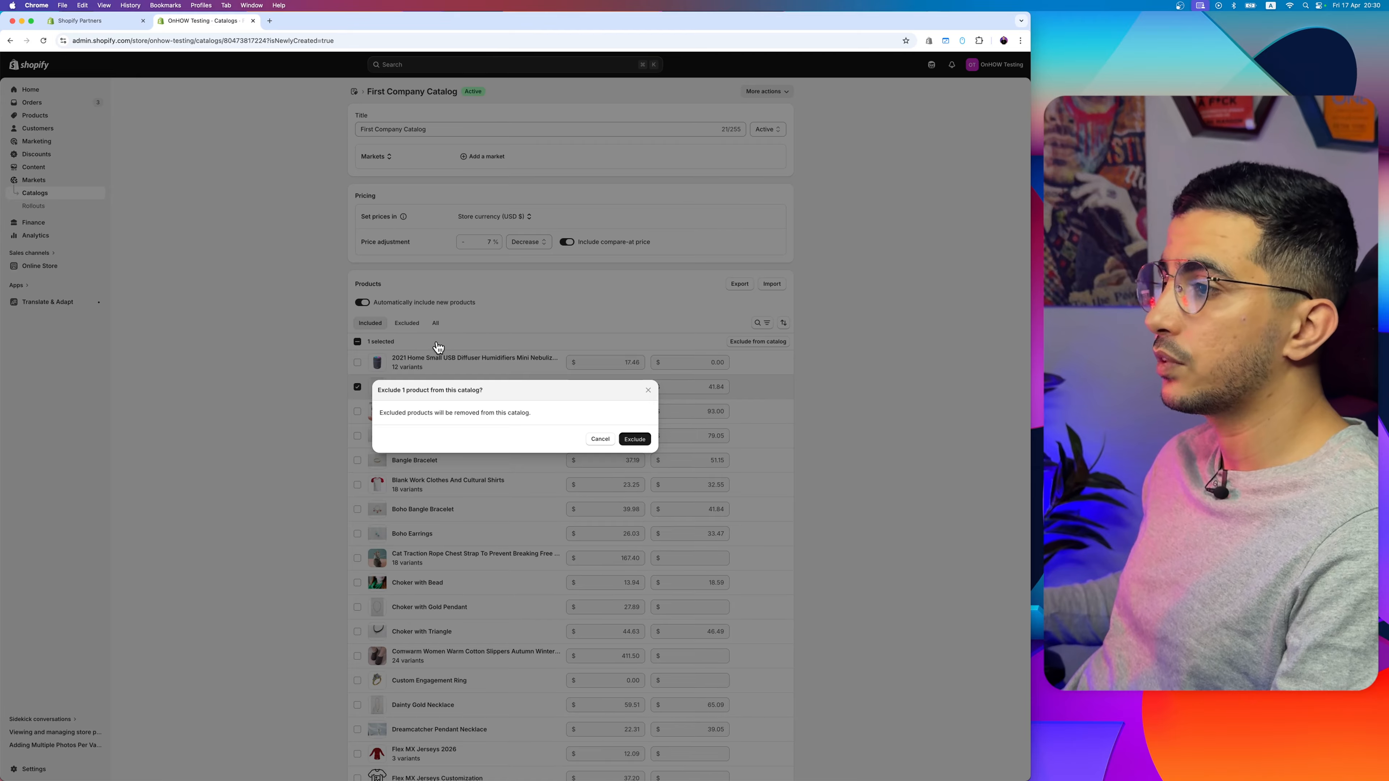
Step: Review the catalog's lists of excluded and included products
scroll(419, 350, "up", 5)
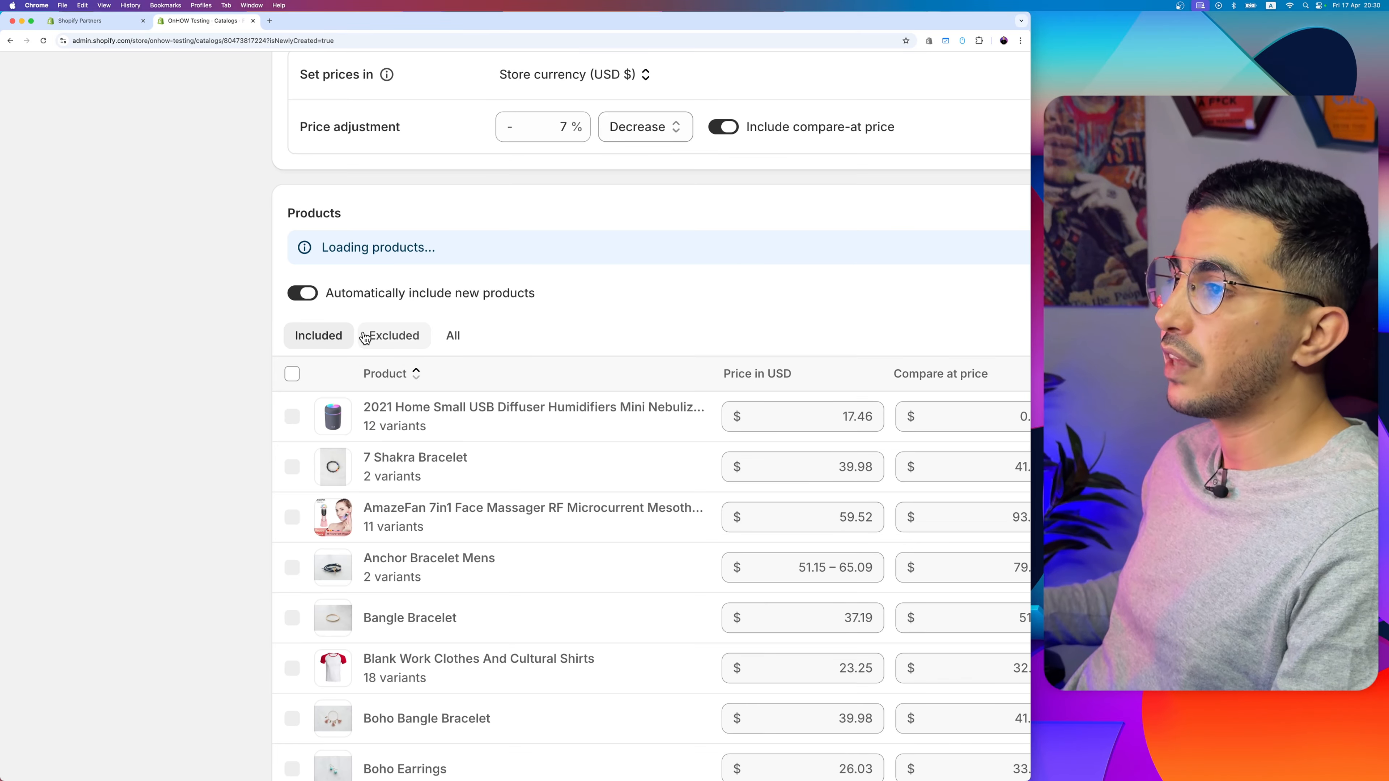
left_click(377, 336)
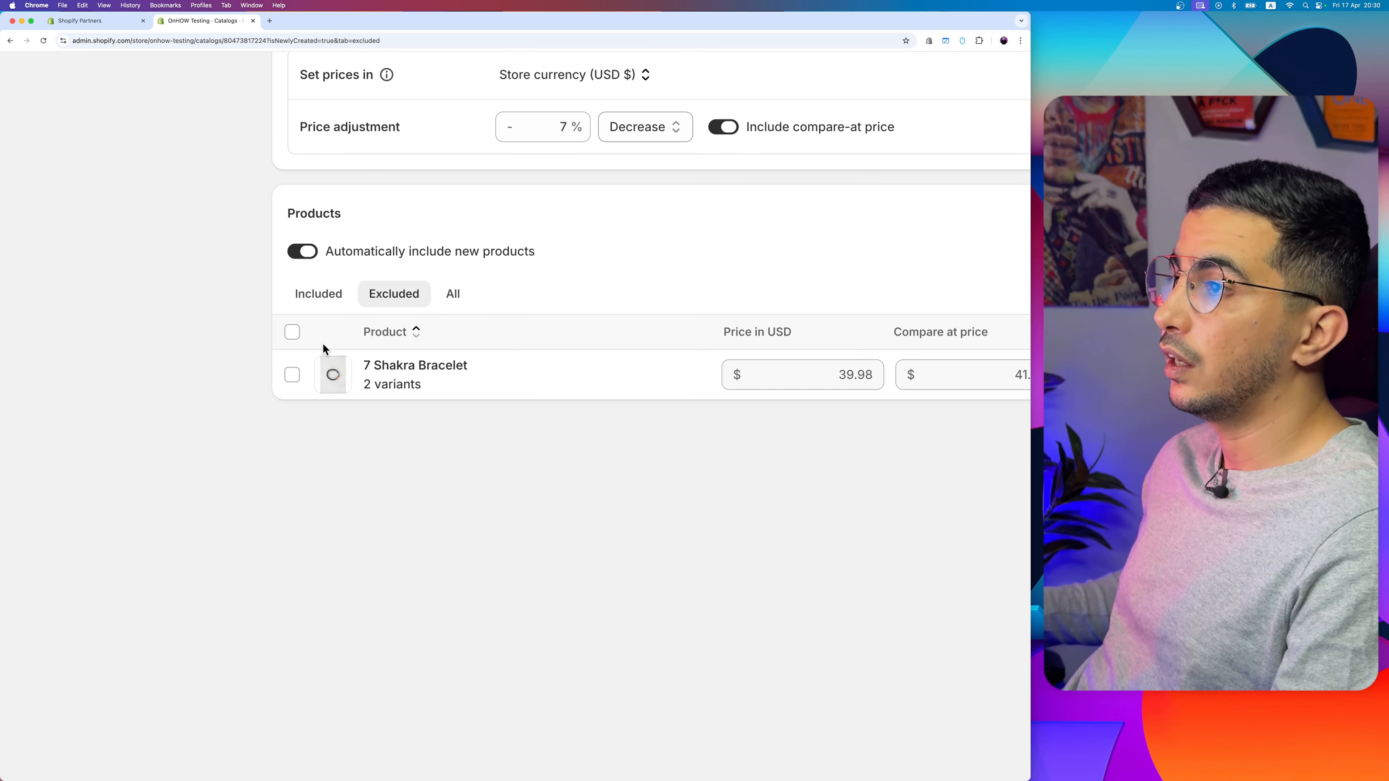
left_click(319, 293)
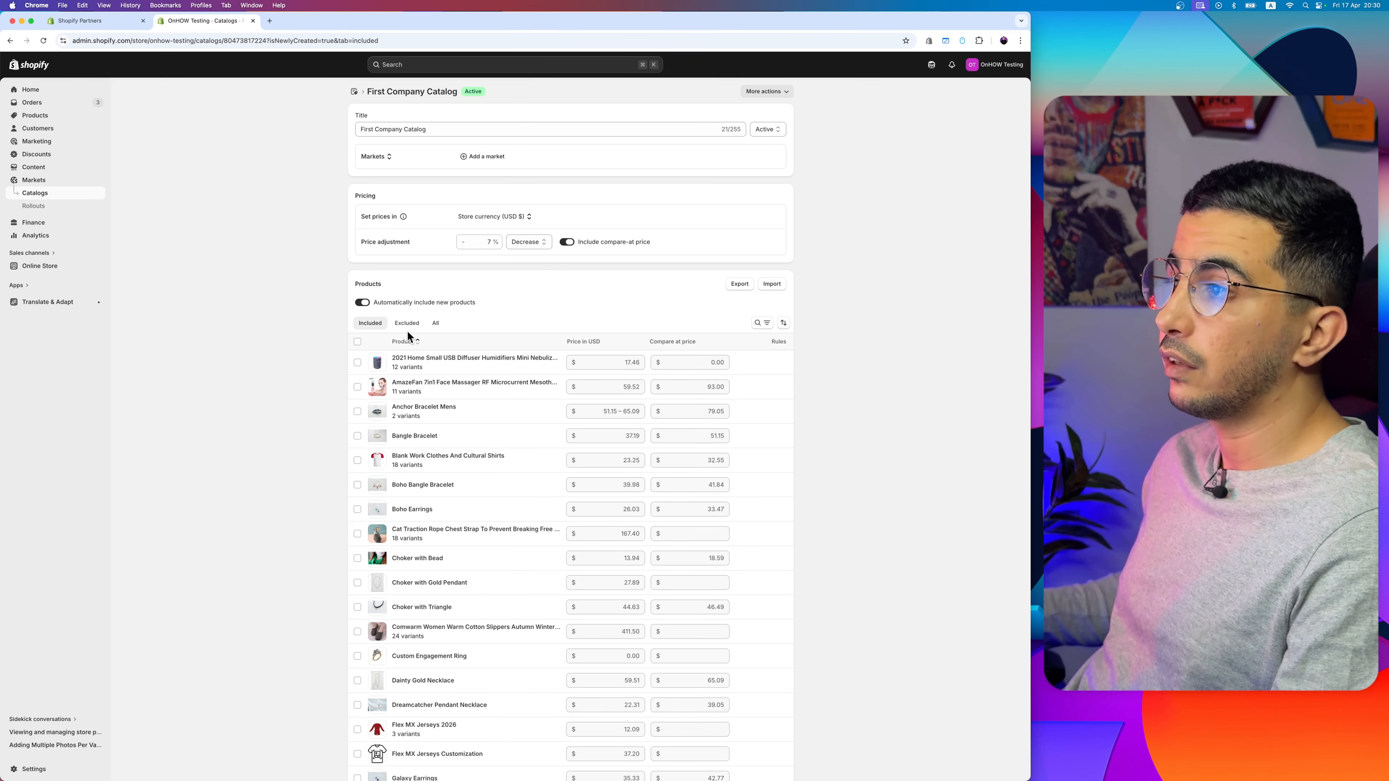
scroll(471, 325, "up", 5)
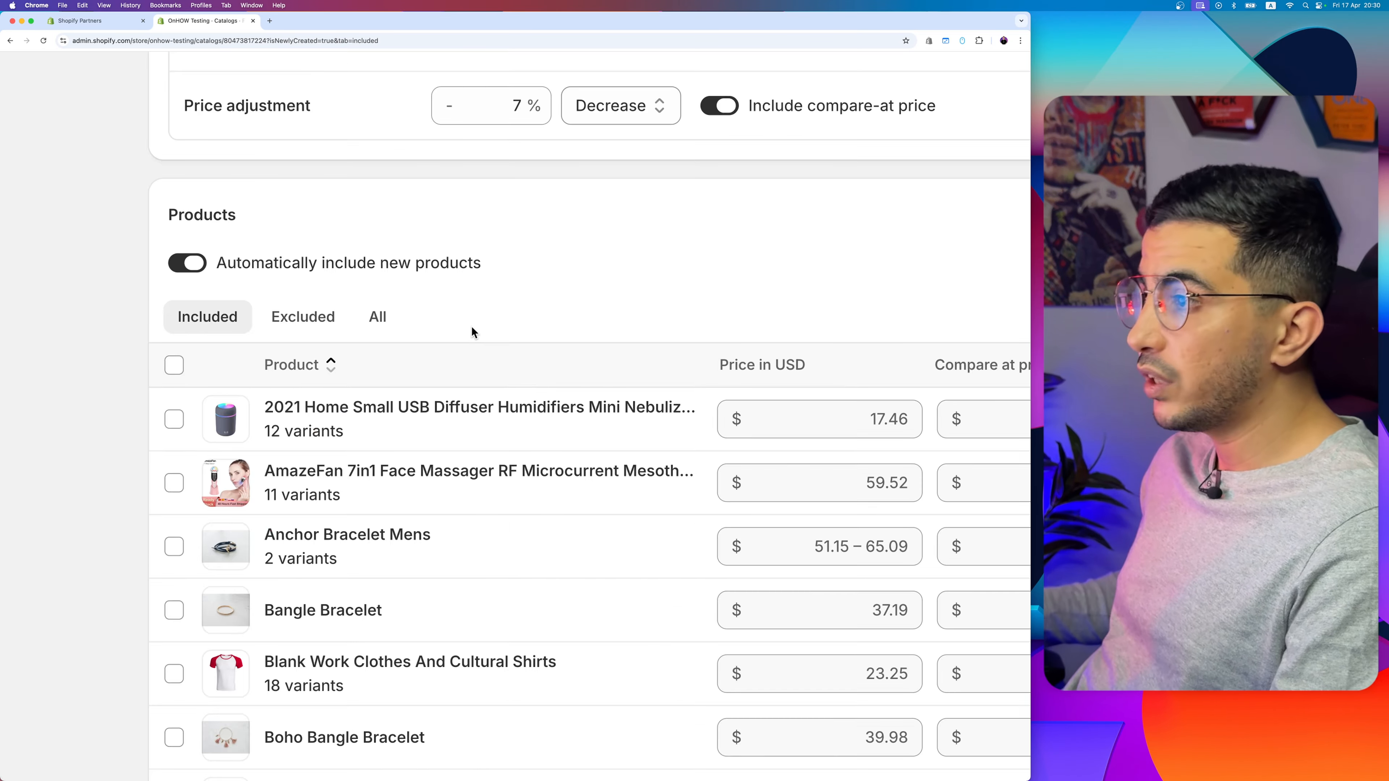
Step: Set the quantity increment to 2 for the 2021 Home Small USB Diffuser Humidifiers product in the catalog
scroll(471, 326, "right", 1)
scroll(306, 414, "down", 1)
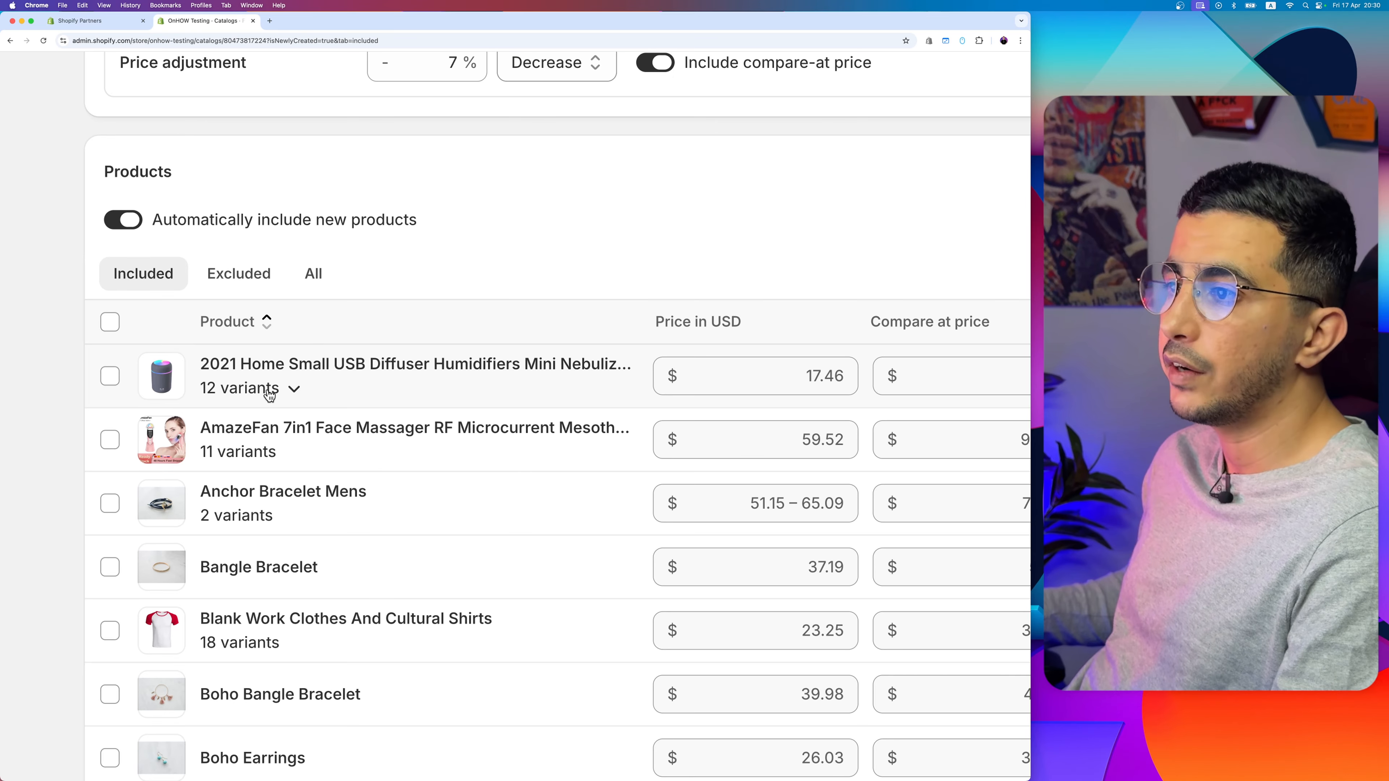
scroll(293, 392, "right", 1)
scroll(293, 392, "left", 1)
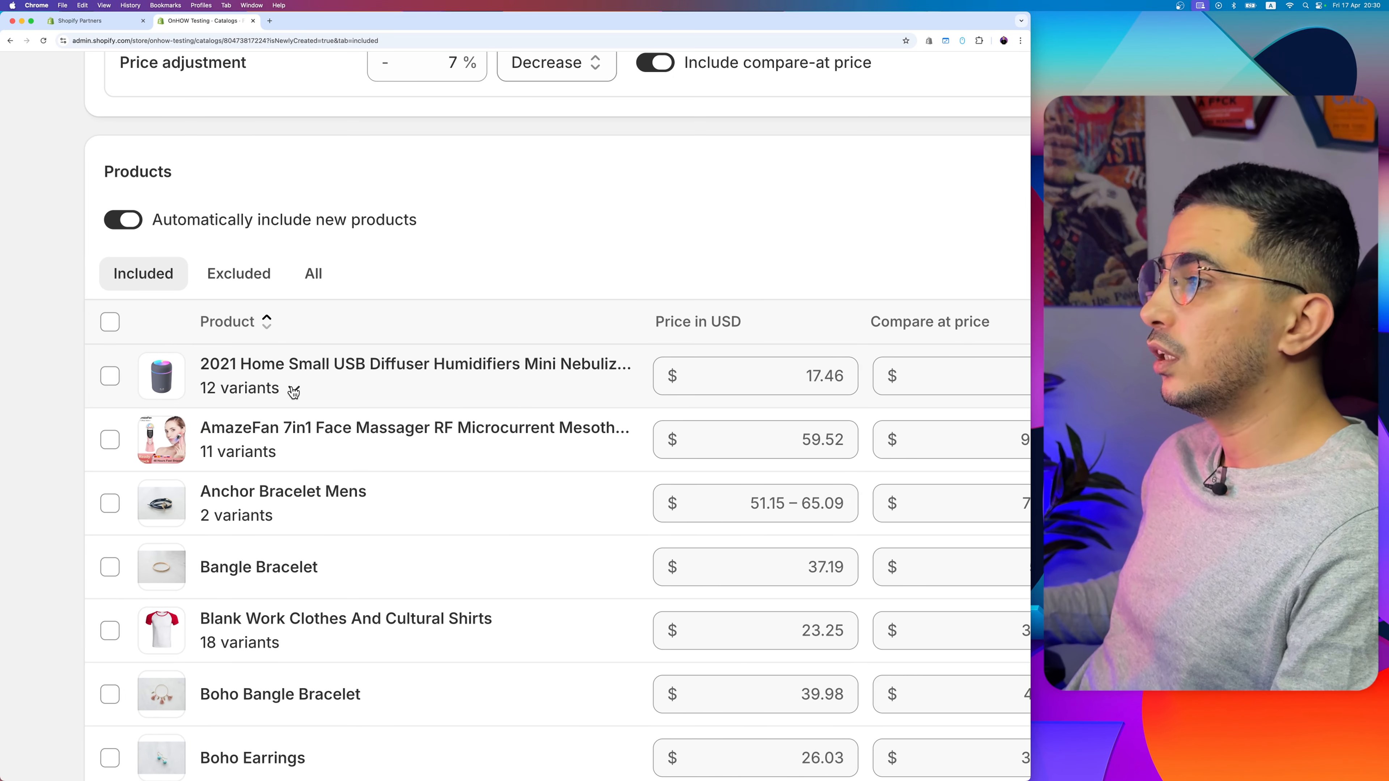
scroll(294, 393, "down", 5)
scroll(771, 353, "up", 5)
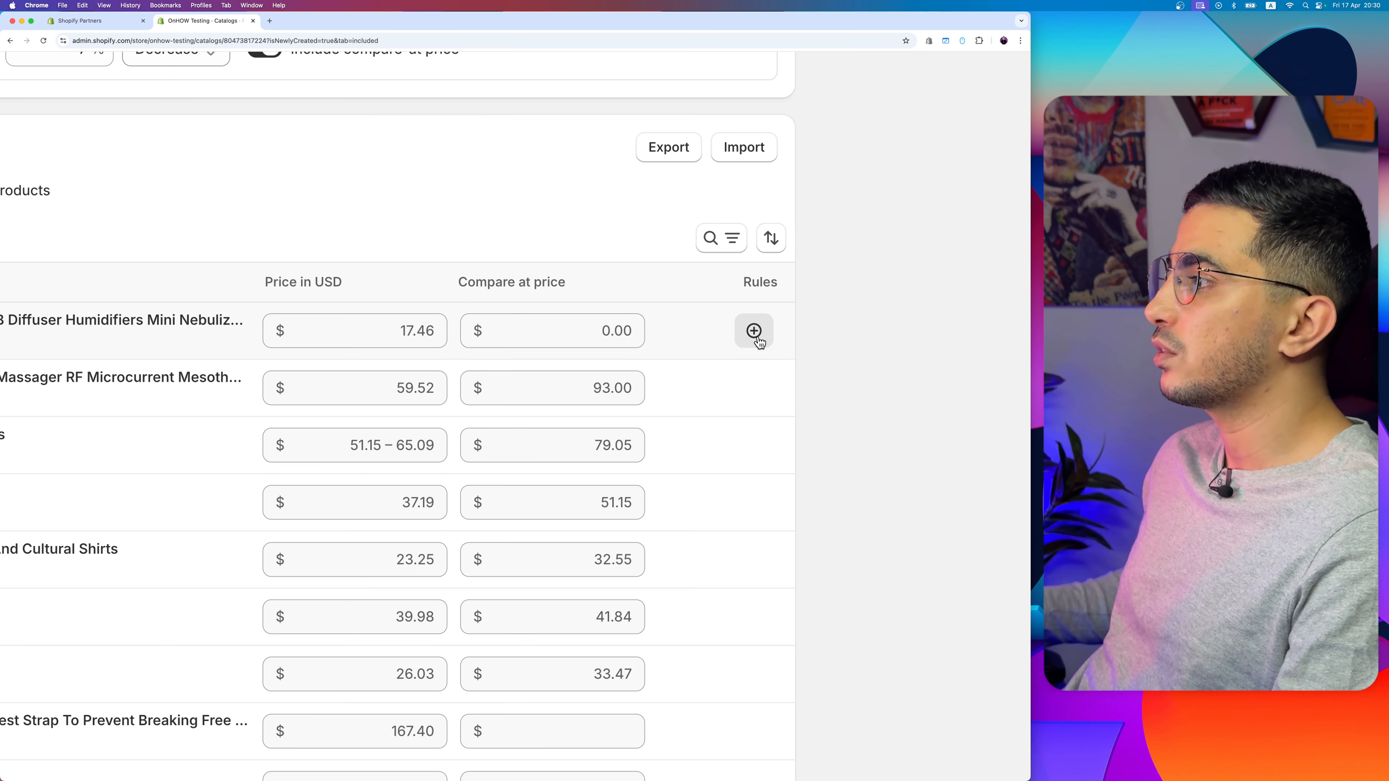
left_click(776, 346)
scroll(753, 331, "down", 5)
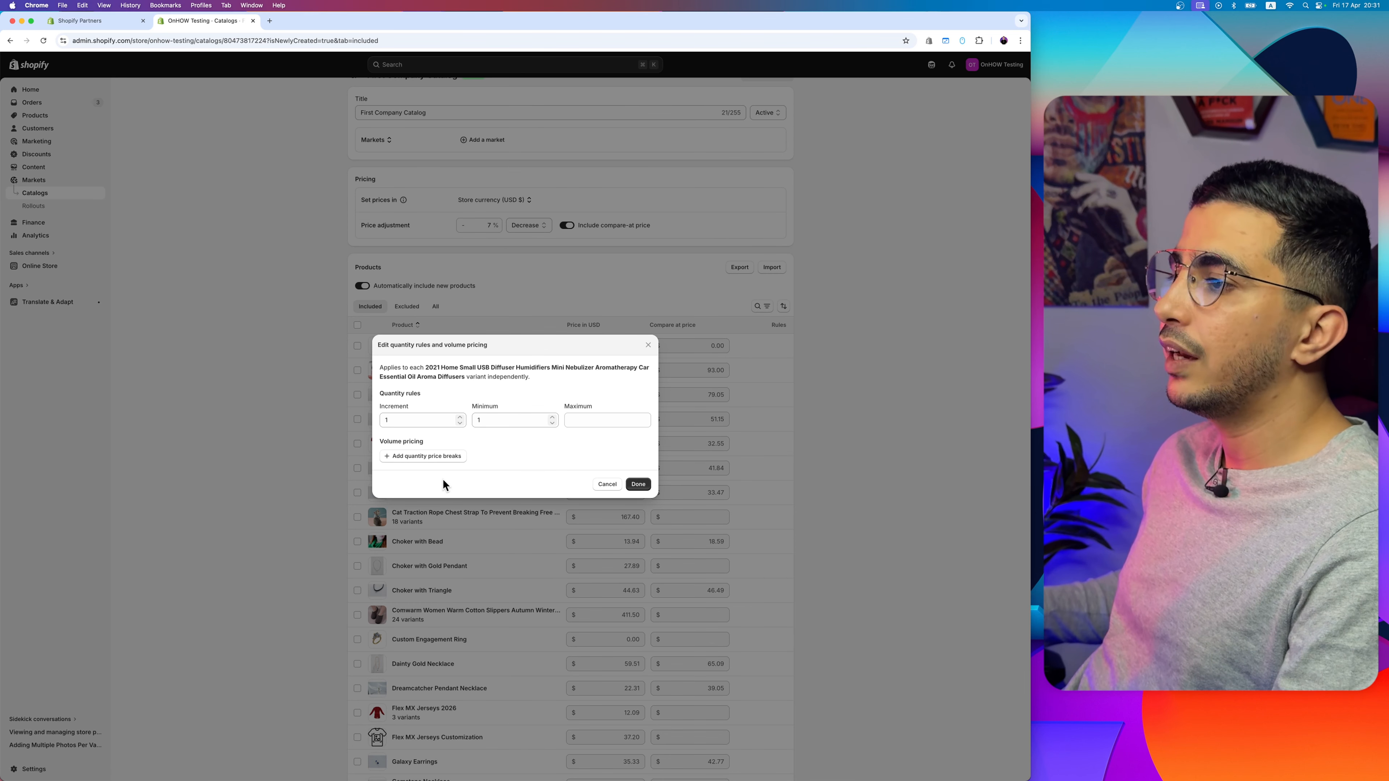
scroll(443, 480, "up", 5)
left_click_drag(361, 298, 250, 303)
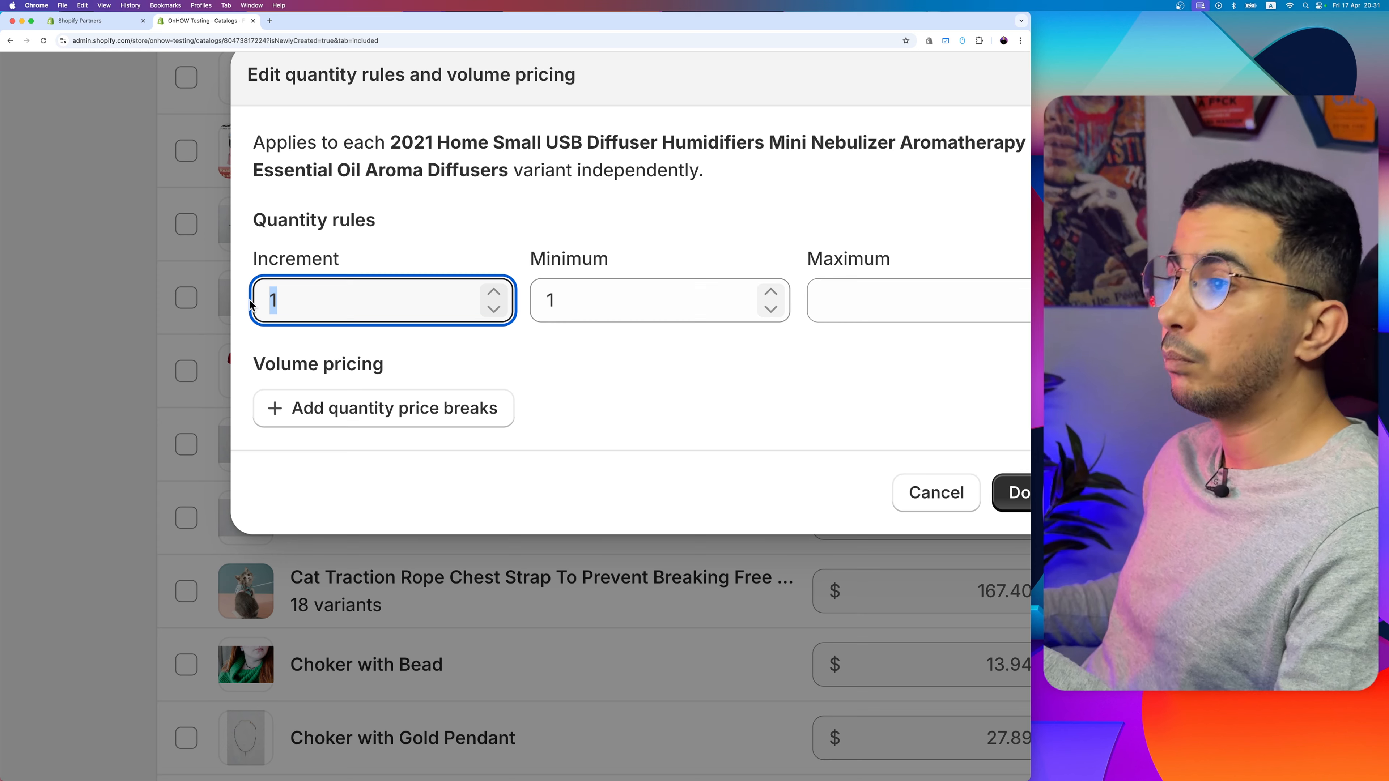
type("2")
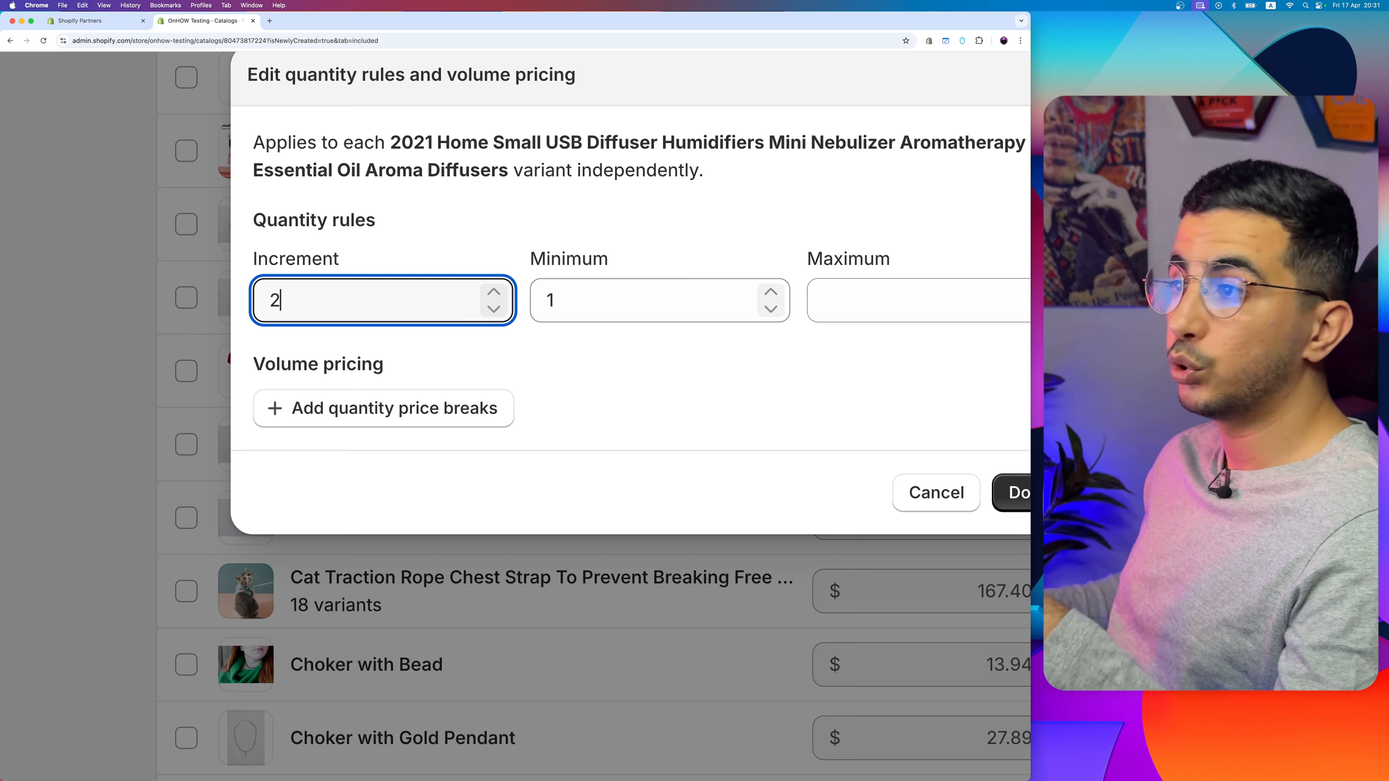
left_click(599, 375)
left_click_drag(524, 243, 672, 268)
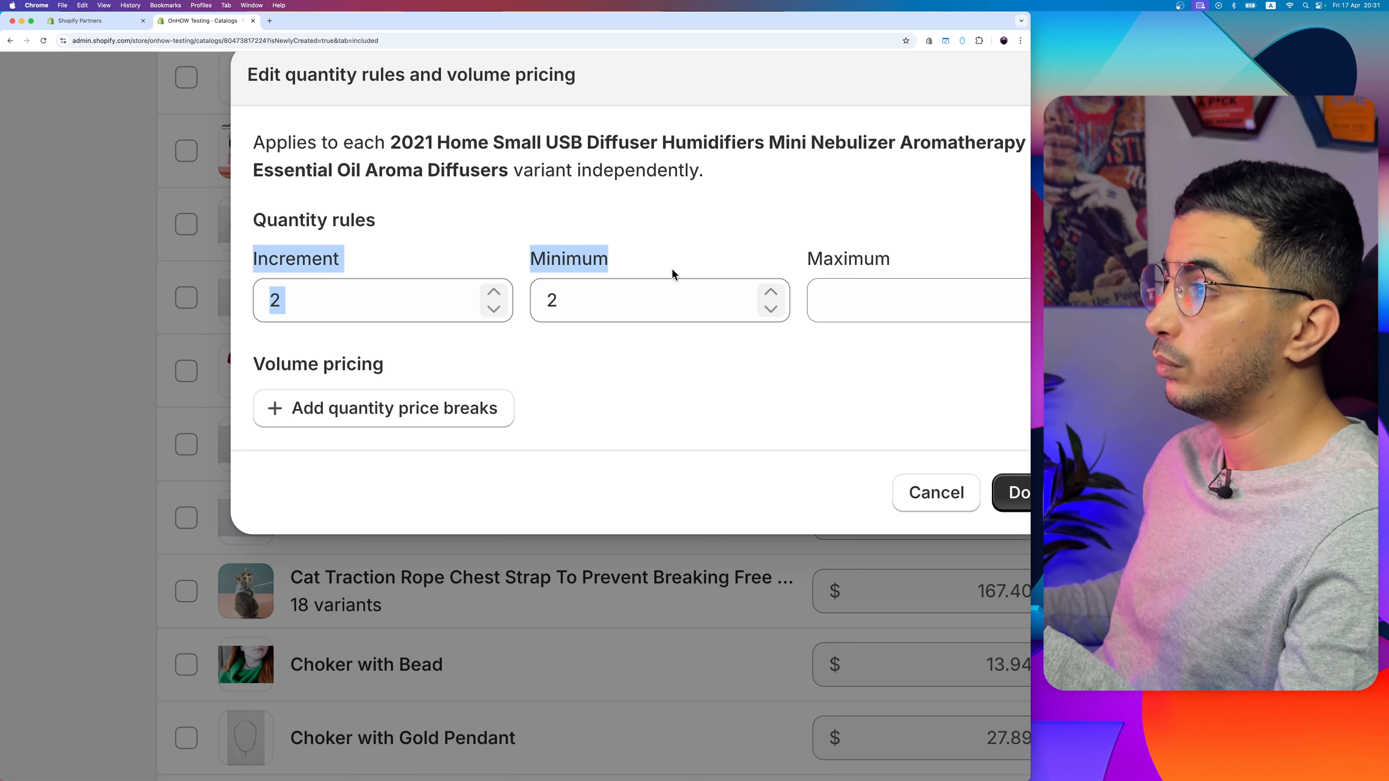
left_click(650, 372)
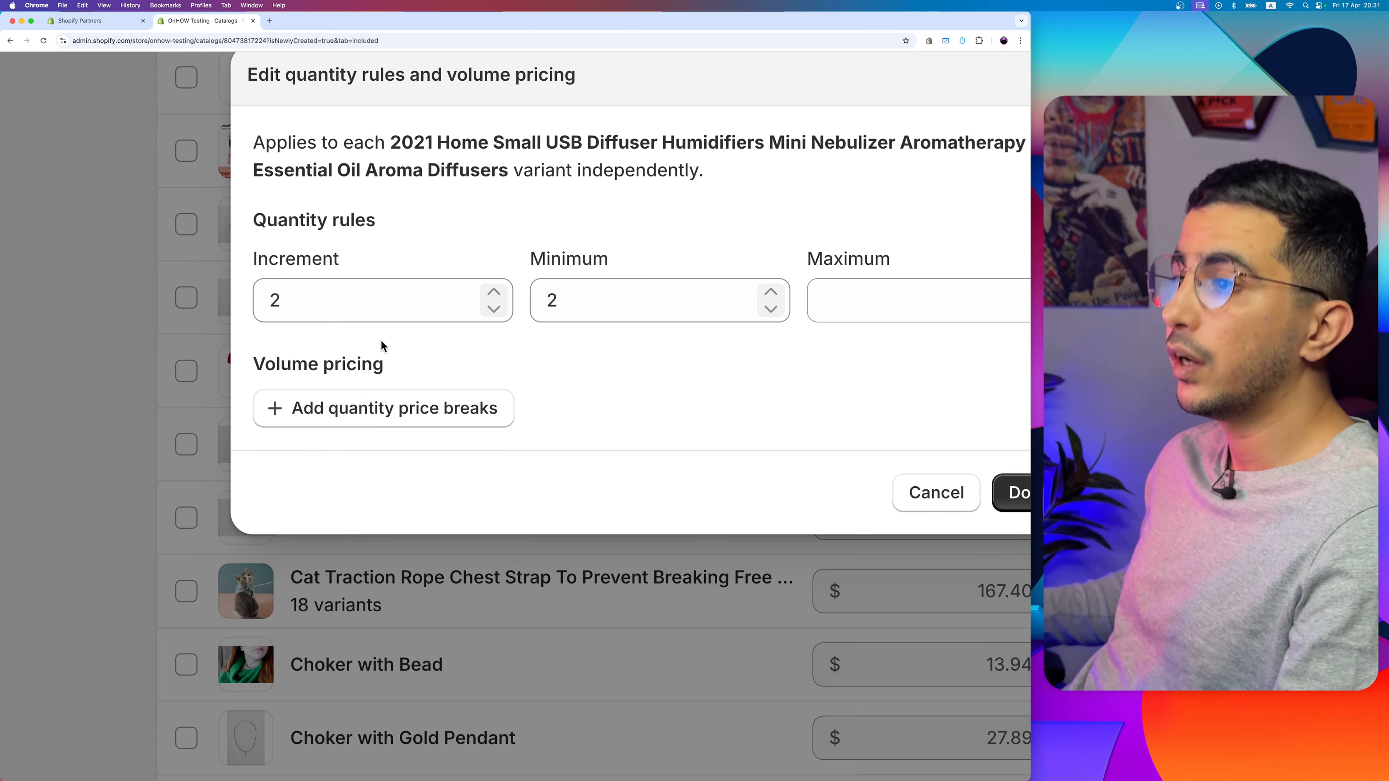
Step: Add a volume price break for the humidifier diffuser at quantity 4 with a price of $17.00
left_click_drag(252, 354, 419, 375)
left_click(382, 414)
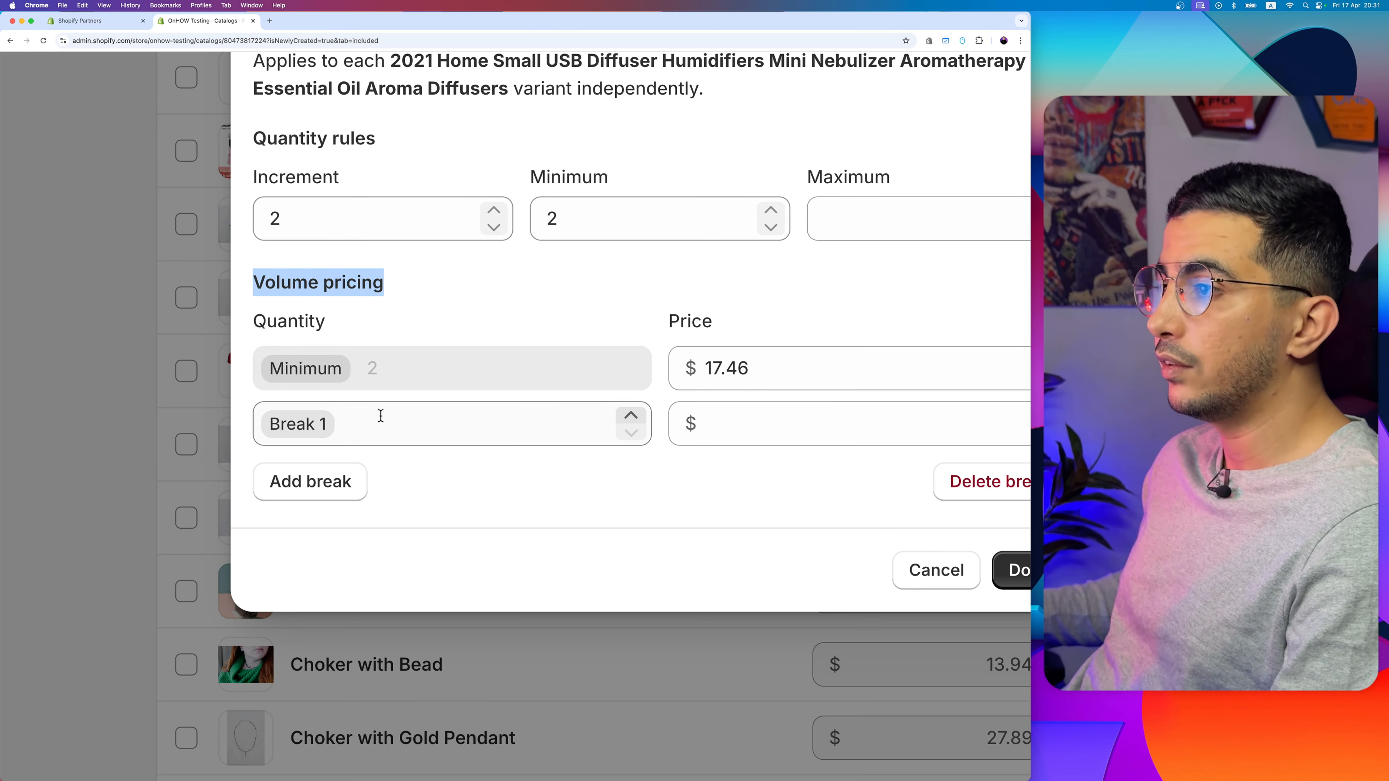
left_click(421, 441)
type("4")
left_click(762, 441)
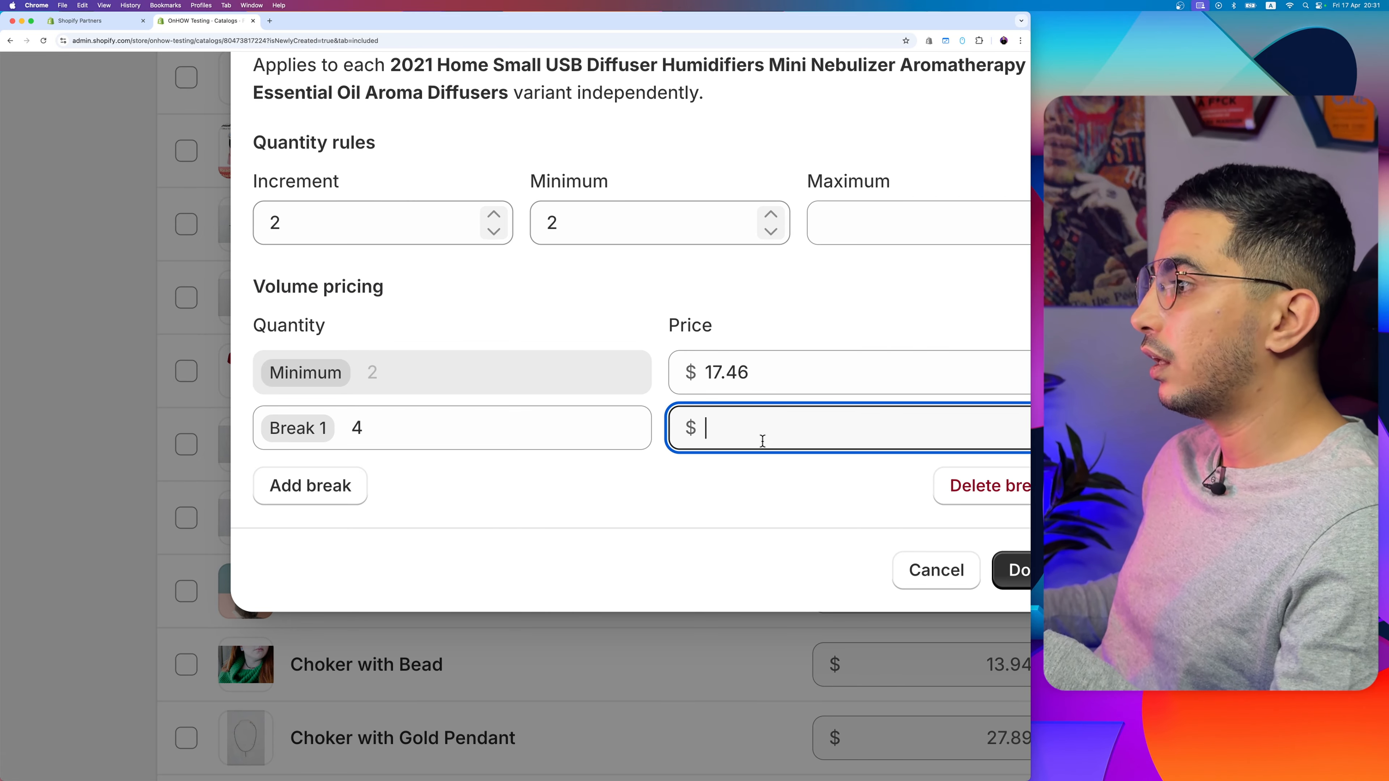
scroll(762, 441, "right", 4)
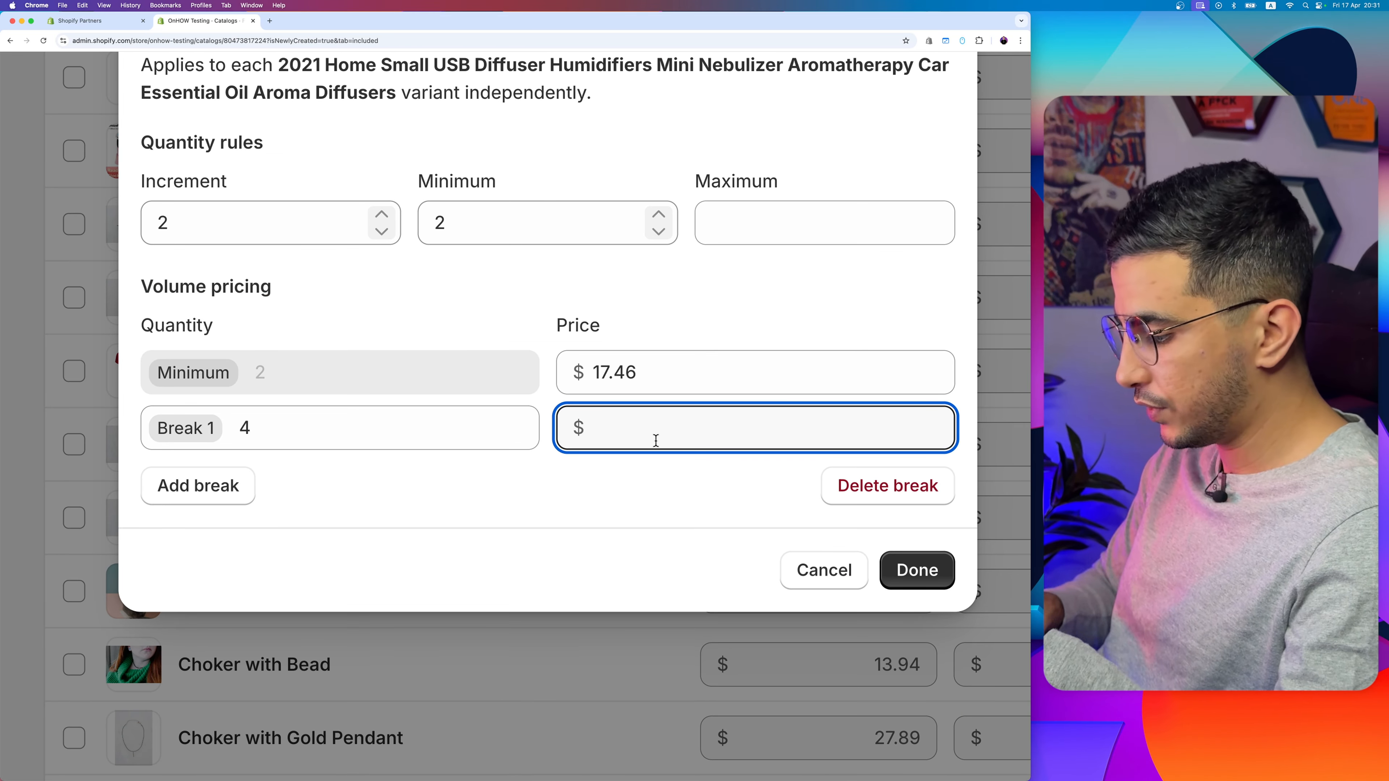
type("17")
left_click(594, 483)
left_click(668, 421)
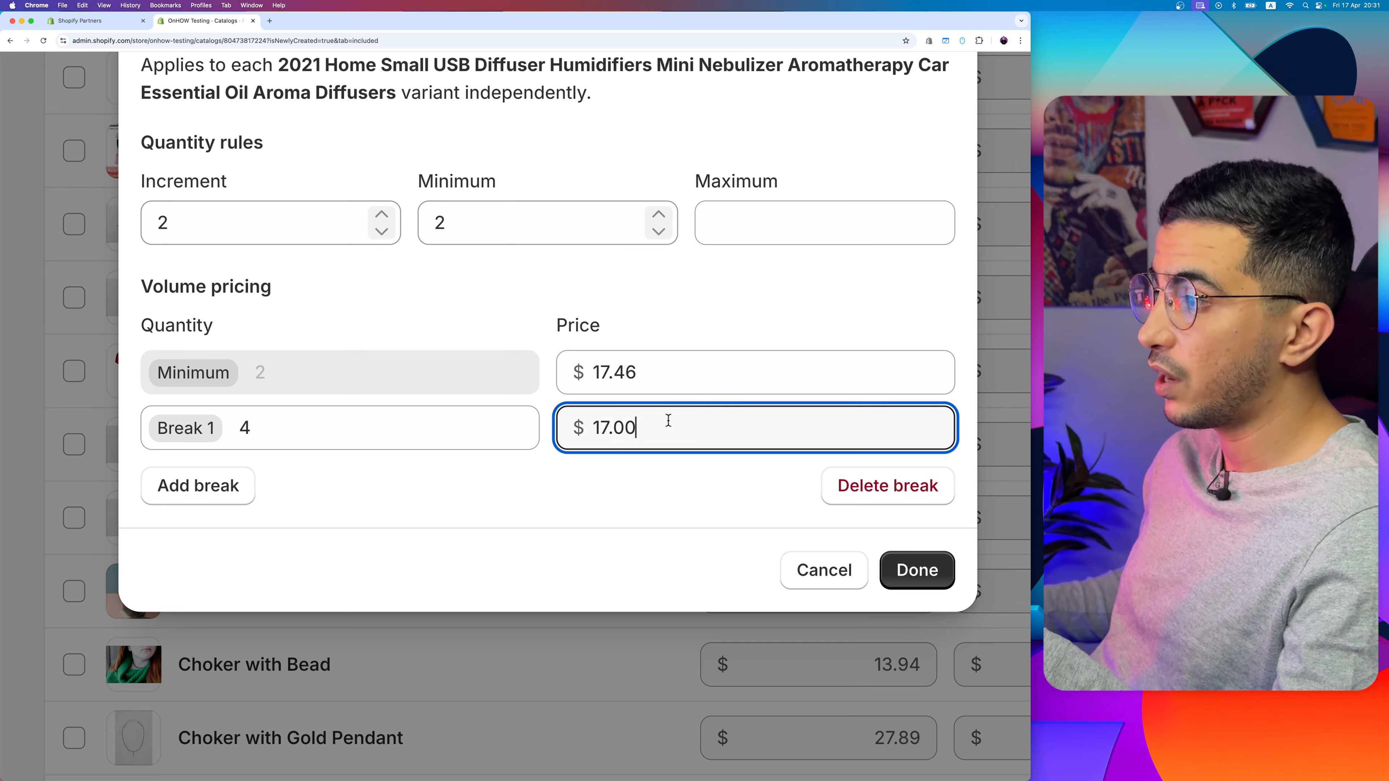
key("super+a")
Step: Add a second volume price break at quantity 6 with a price of $16.00
left_click(236, 474)
left_click(356, 451)
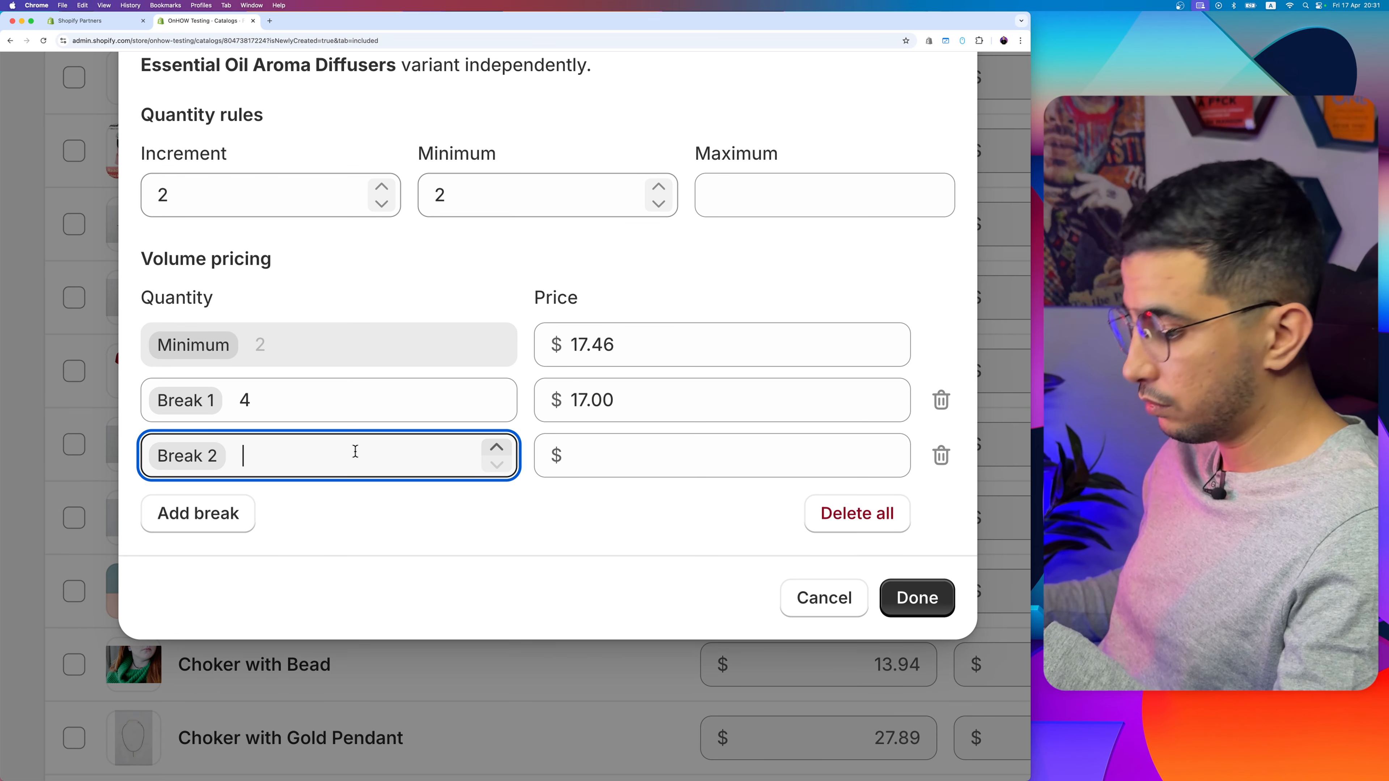
type("6")
left_click(656, 458)
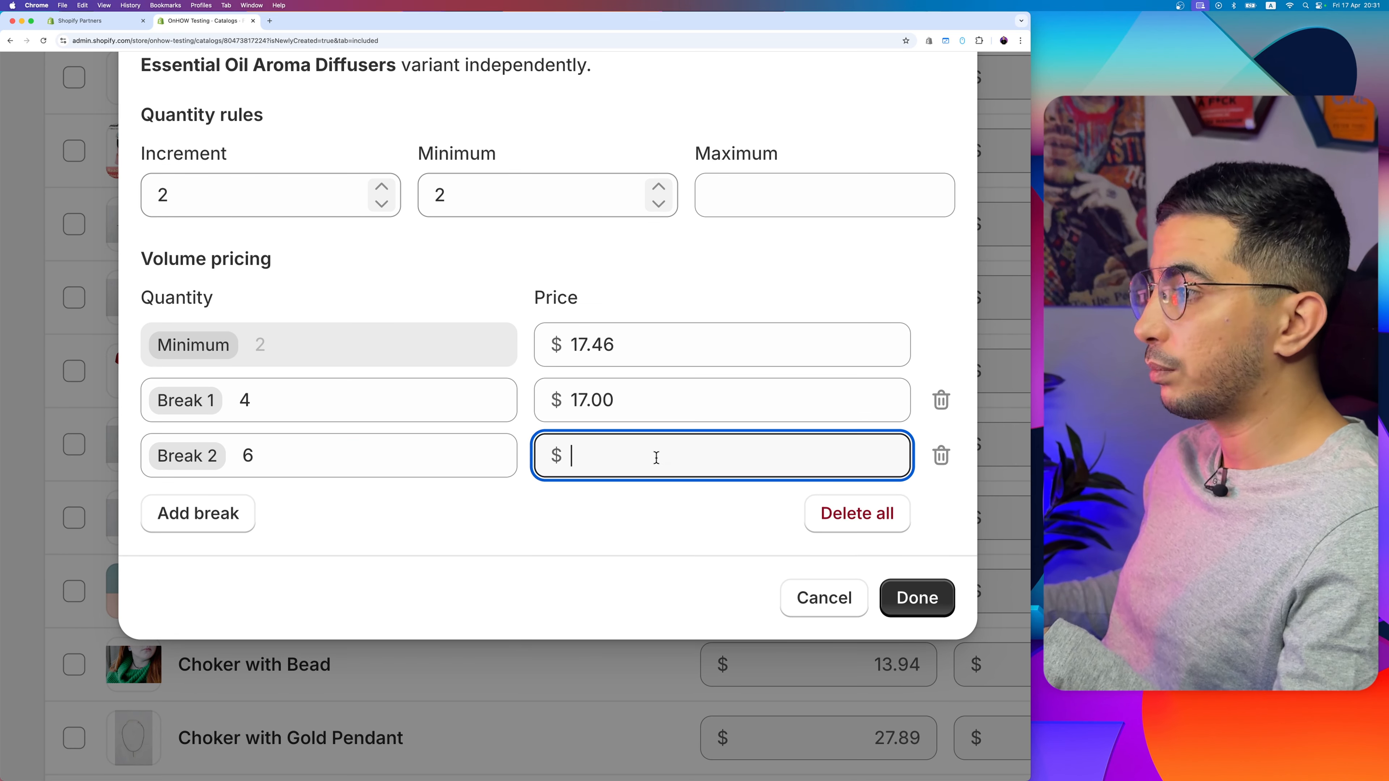
type("16")
left_click(584, 535)
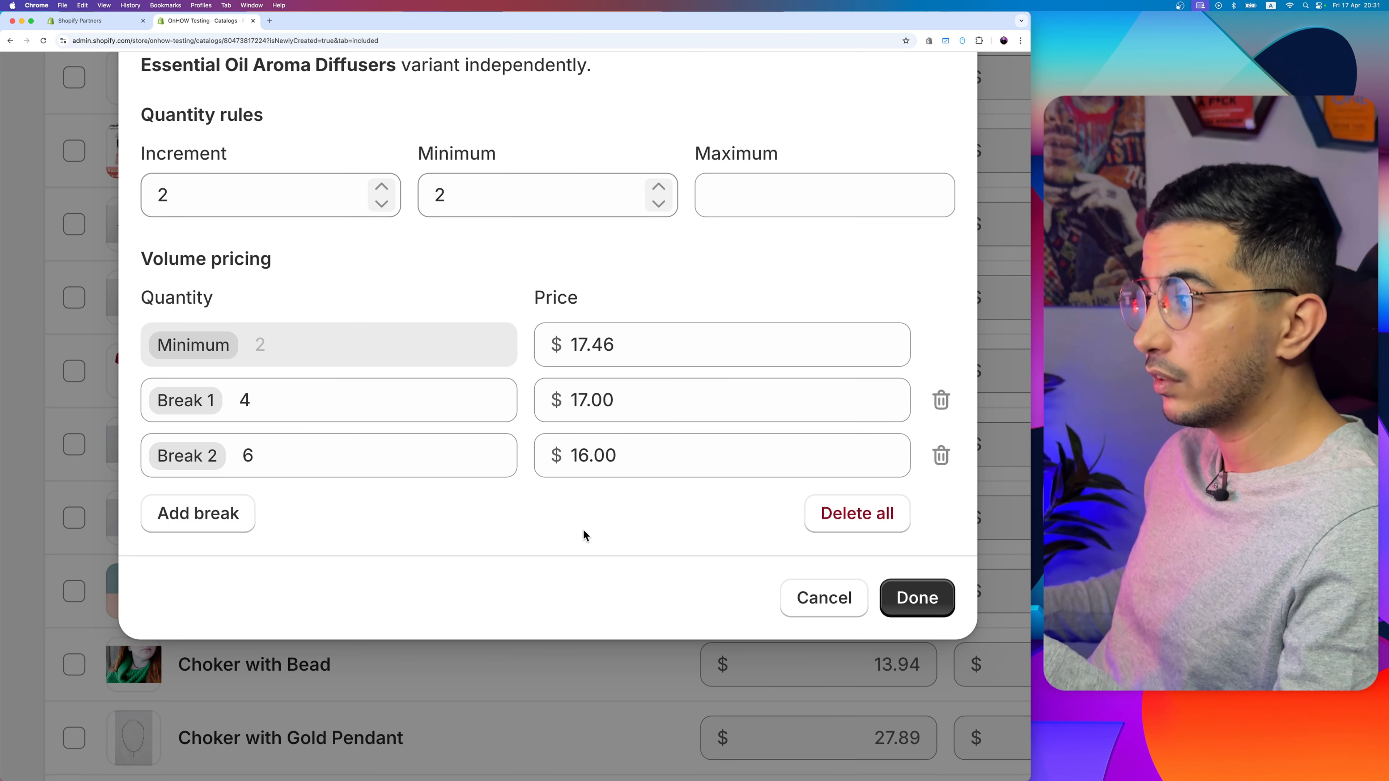
Step: Delete the second price break and apply the humidifier diffuser's quantity rules and volume pricing
left_click(940, 455)
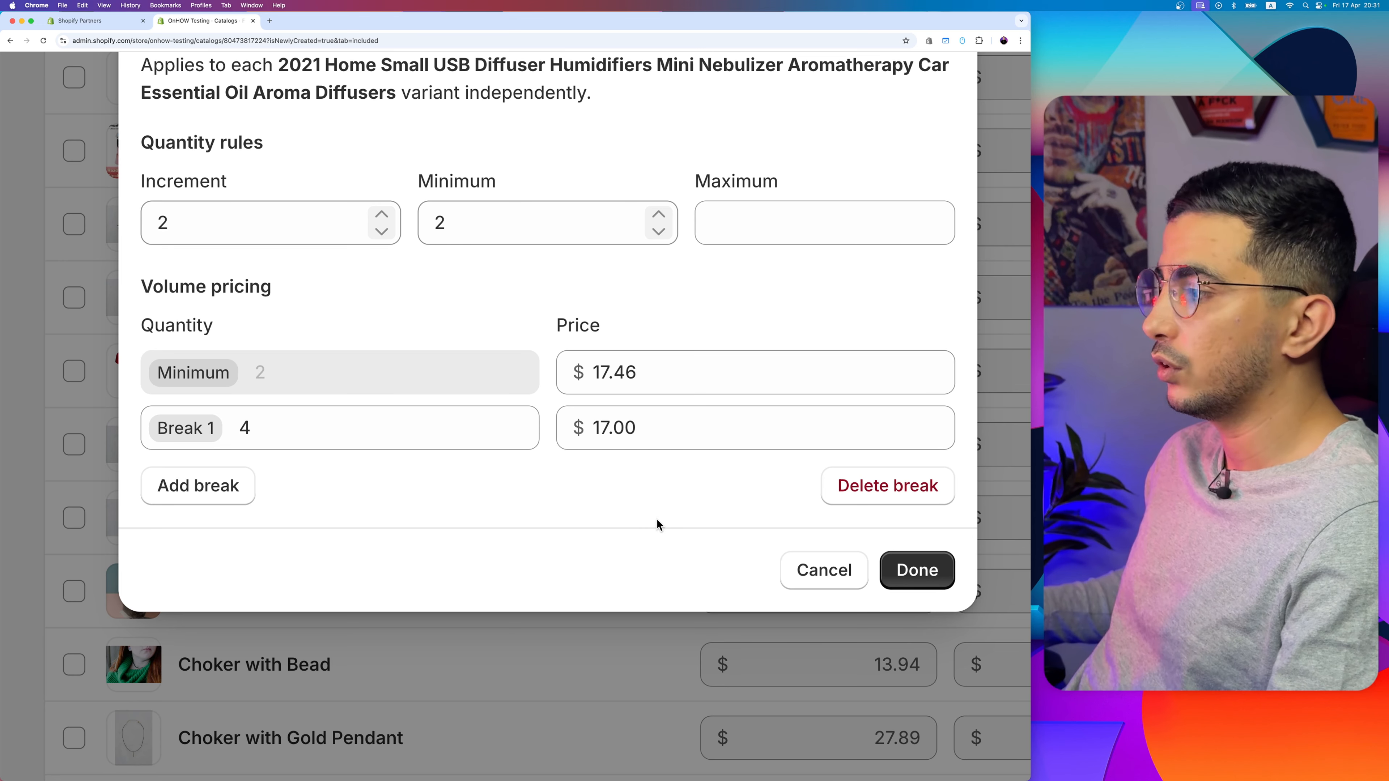
left_click(917, 569)
key("super+0")
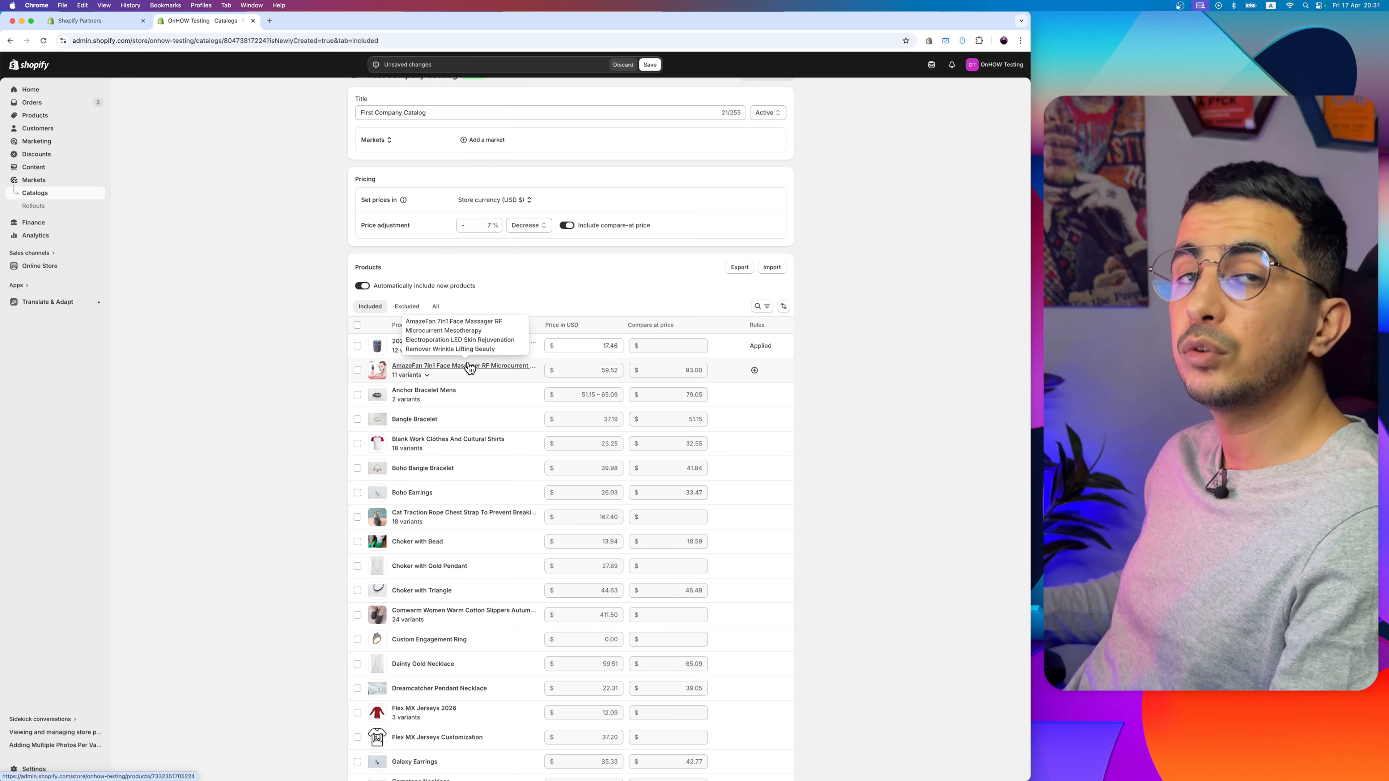
Step: Expand the AmazeFan 7in1 Face Massager's variants and check the quantity rules and volume pricing options for white-1008
scroll(468, 364, "up", 5)
left_click(346, 404)
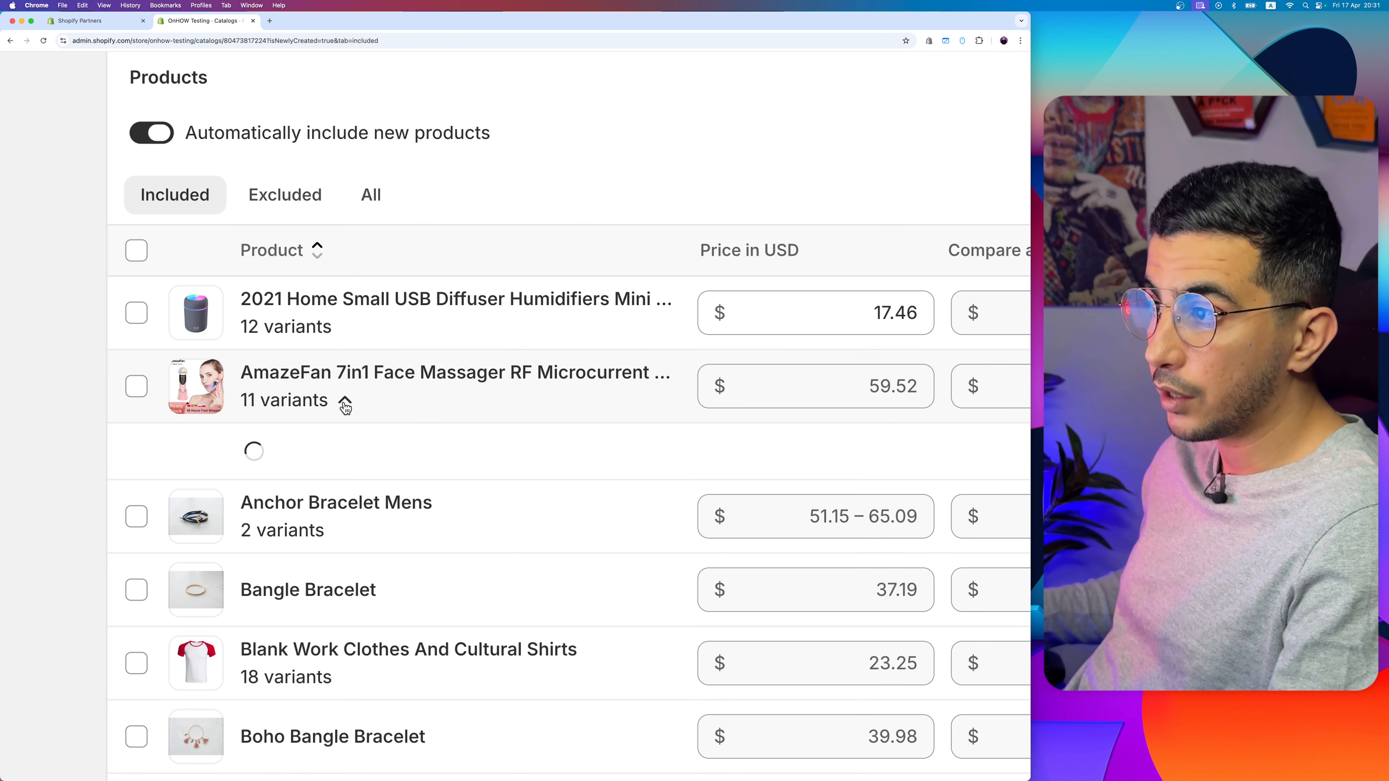
scroll(416, 506, "down", 5)
scroll(797, 416, "up", 5)
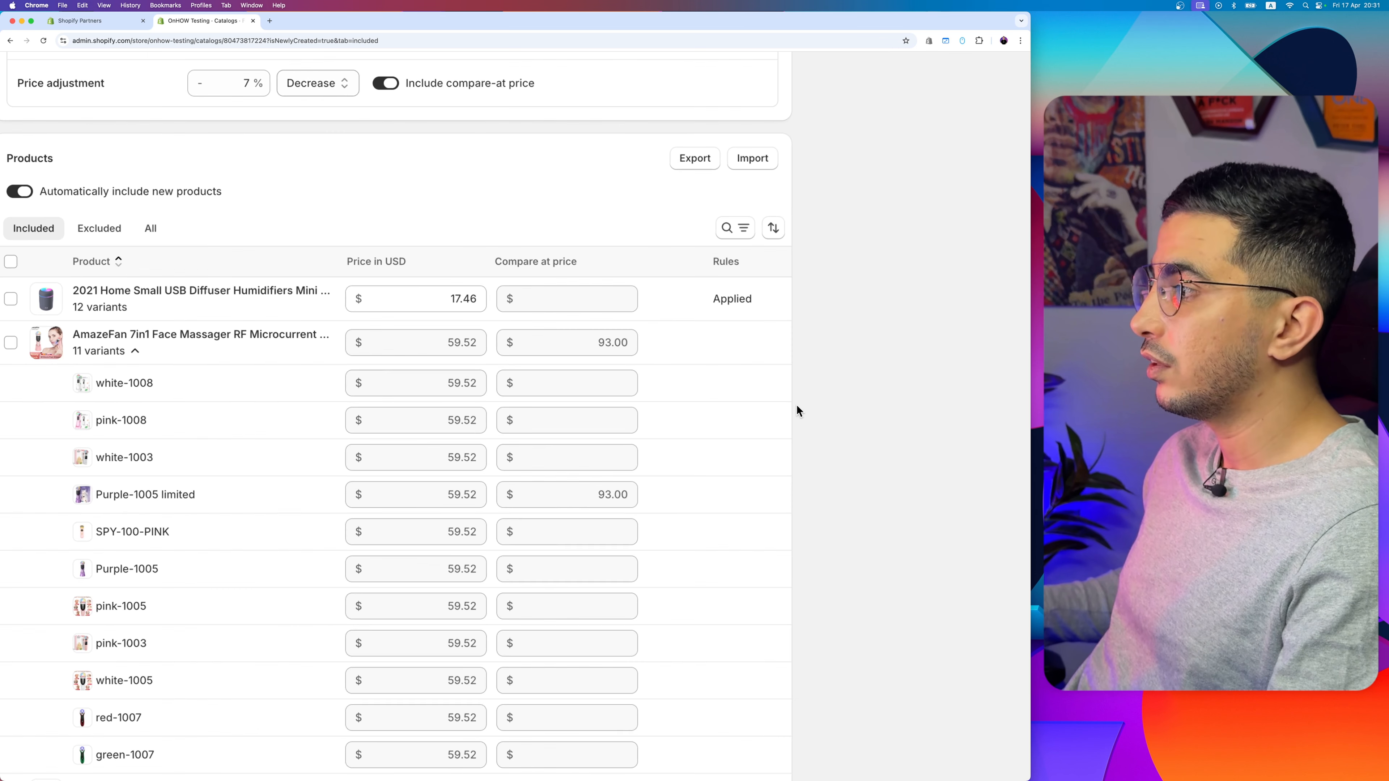
left_click(722, 384)
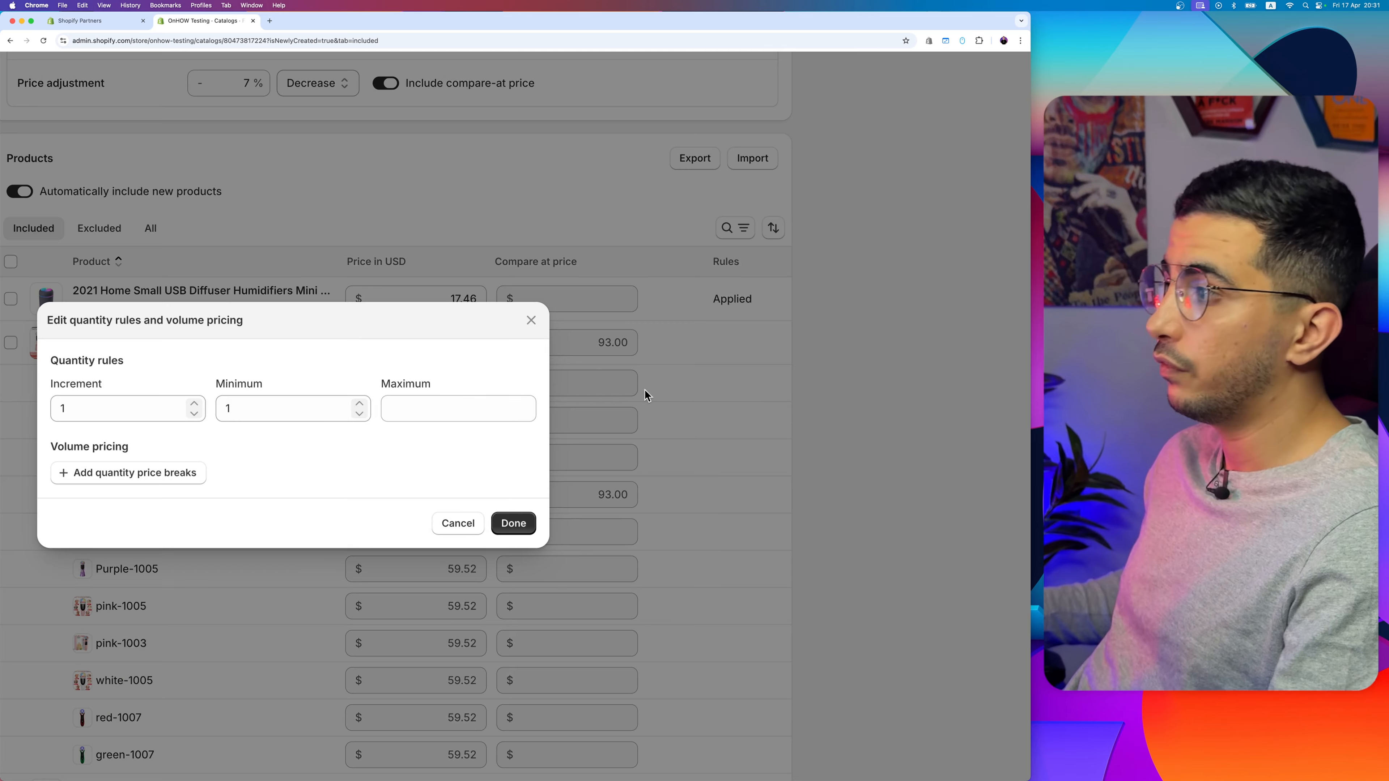
left_click(532, 321)
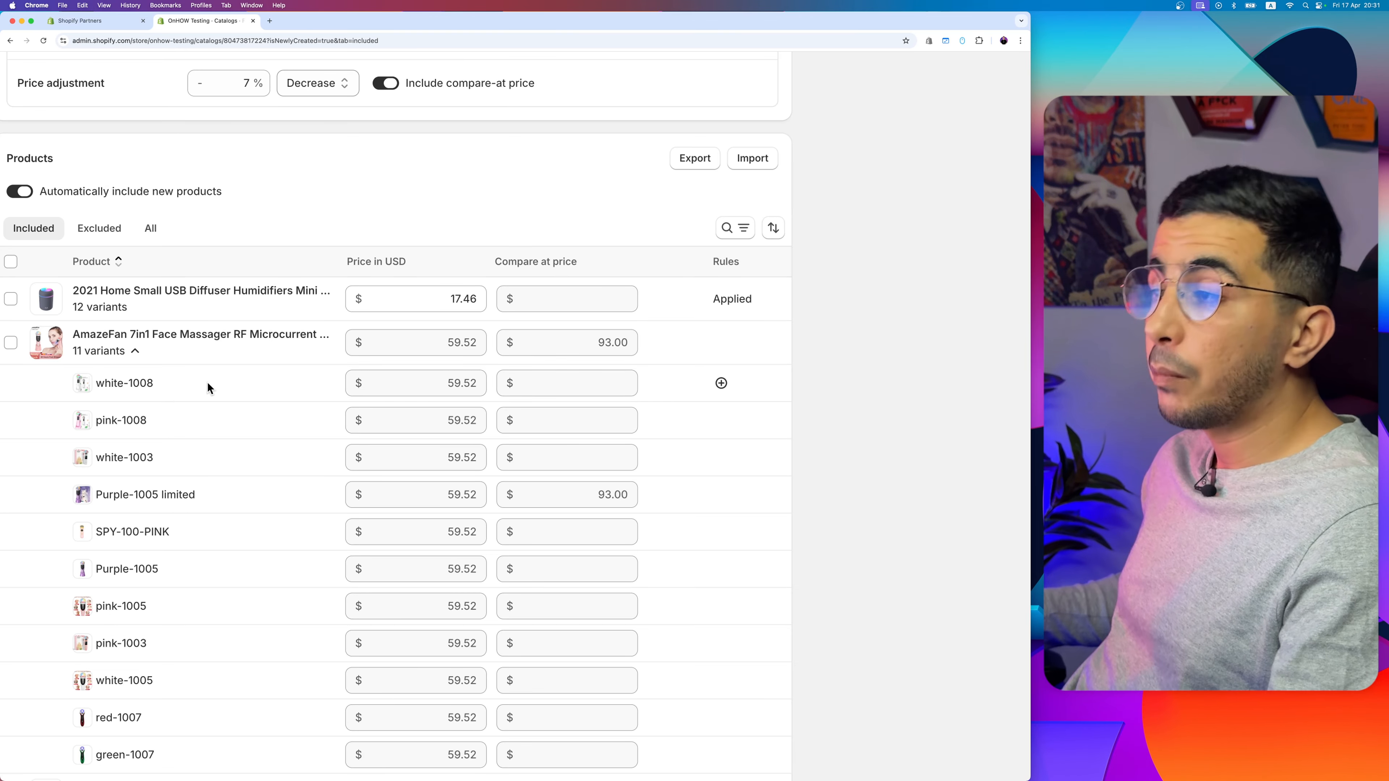
Step: Save the changes to the First Company Catalog
scroll(208, 381, "down", 5)
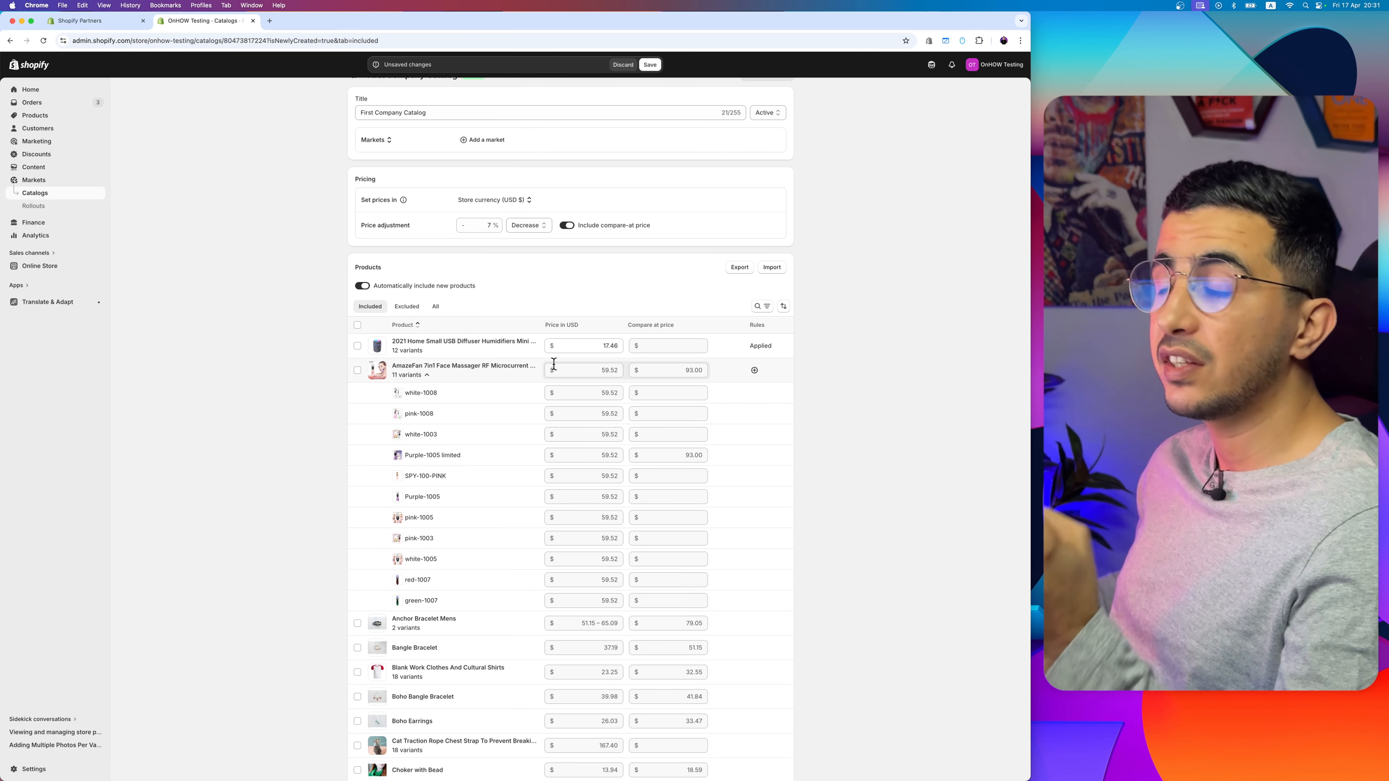
scroll(656, 82, "up", 1)
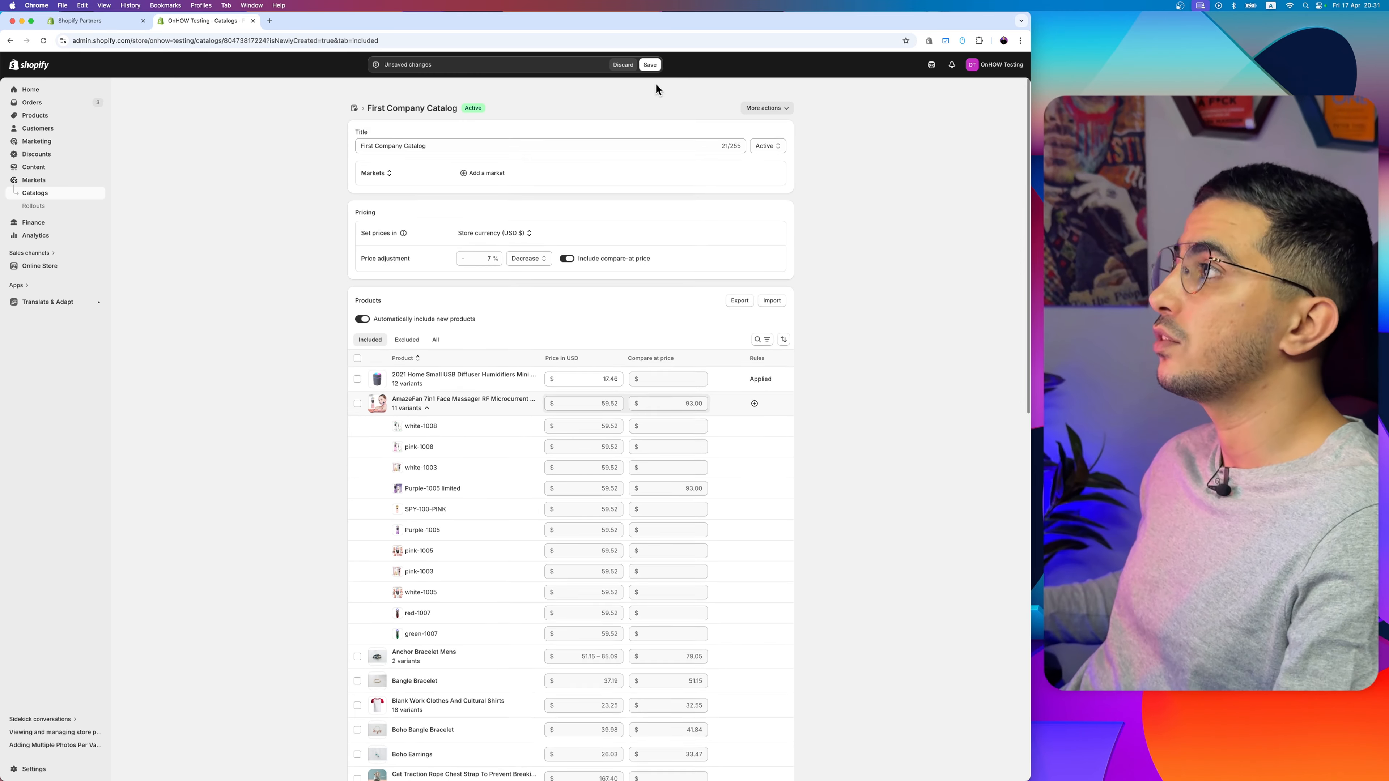
left_click(650, 65)
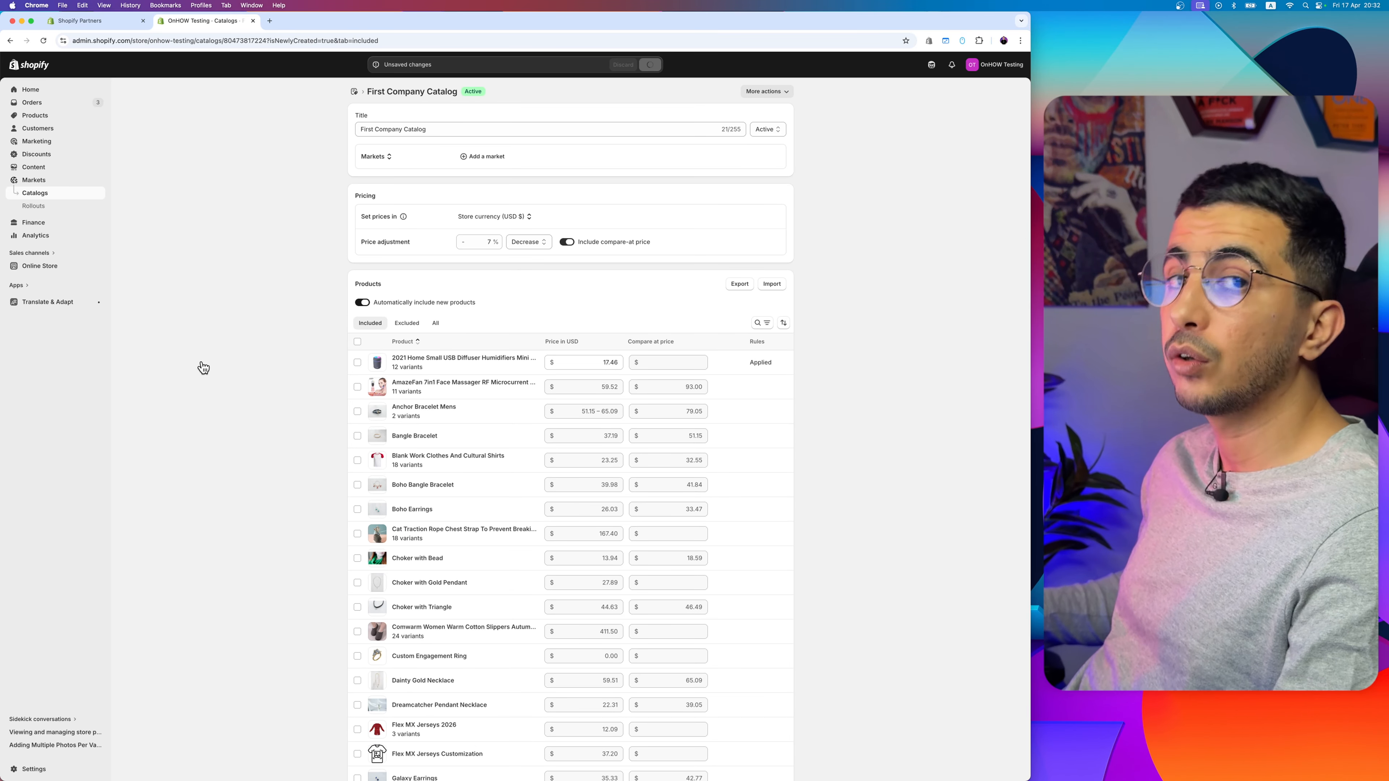
Step: Create a new market and name it First Company
left_click(37, 184)
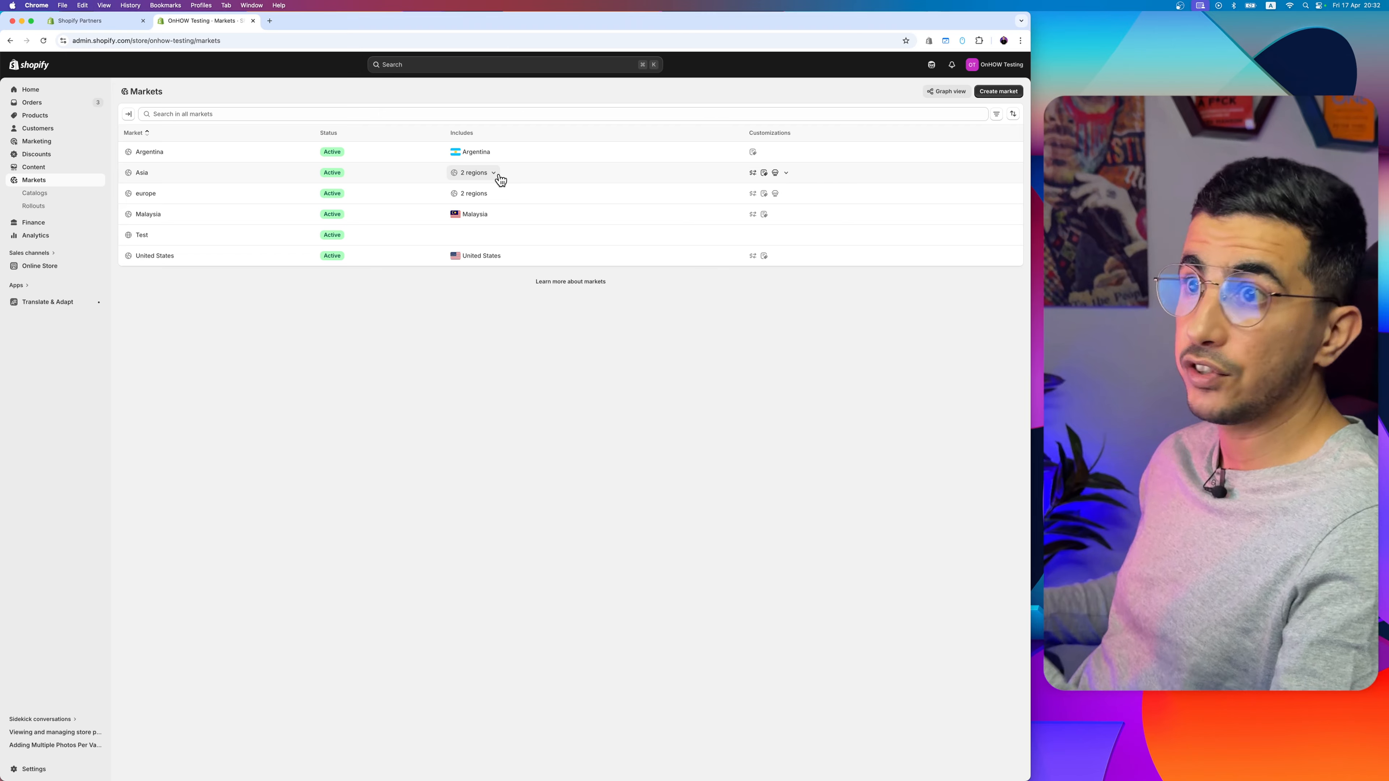
left_click(999, 91)
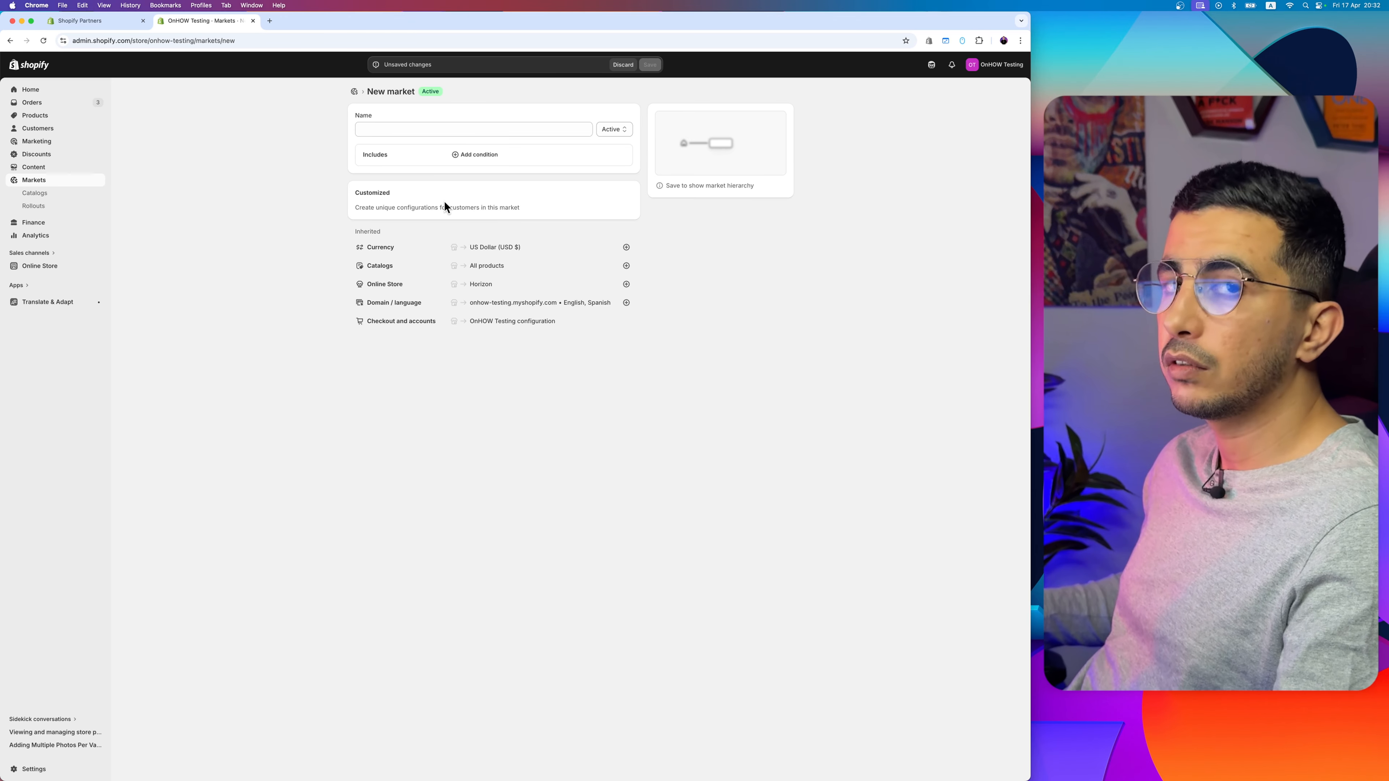
left_click(413, 129)
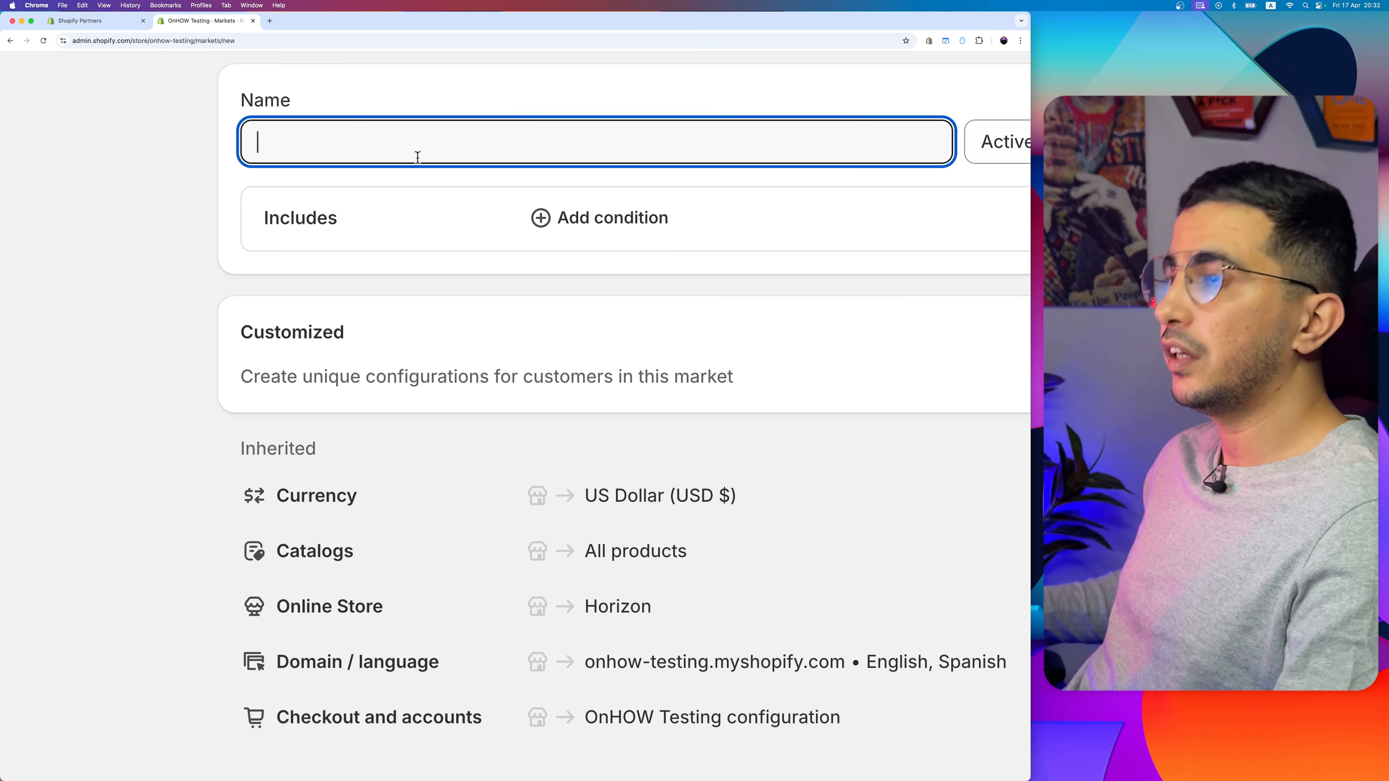
type("First Co")
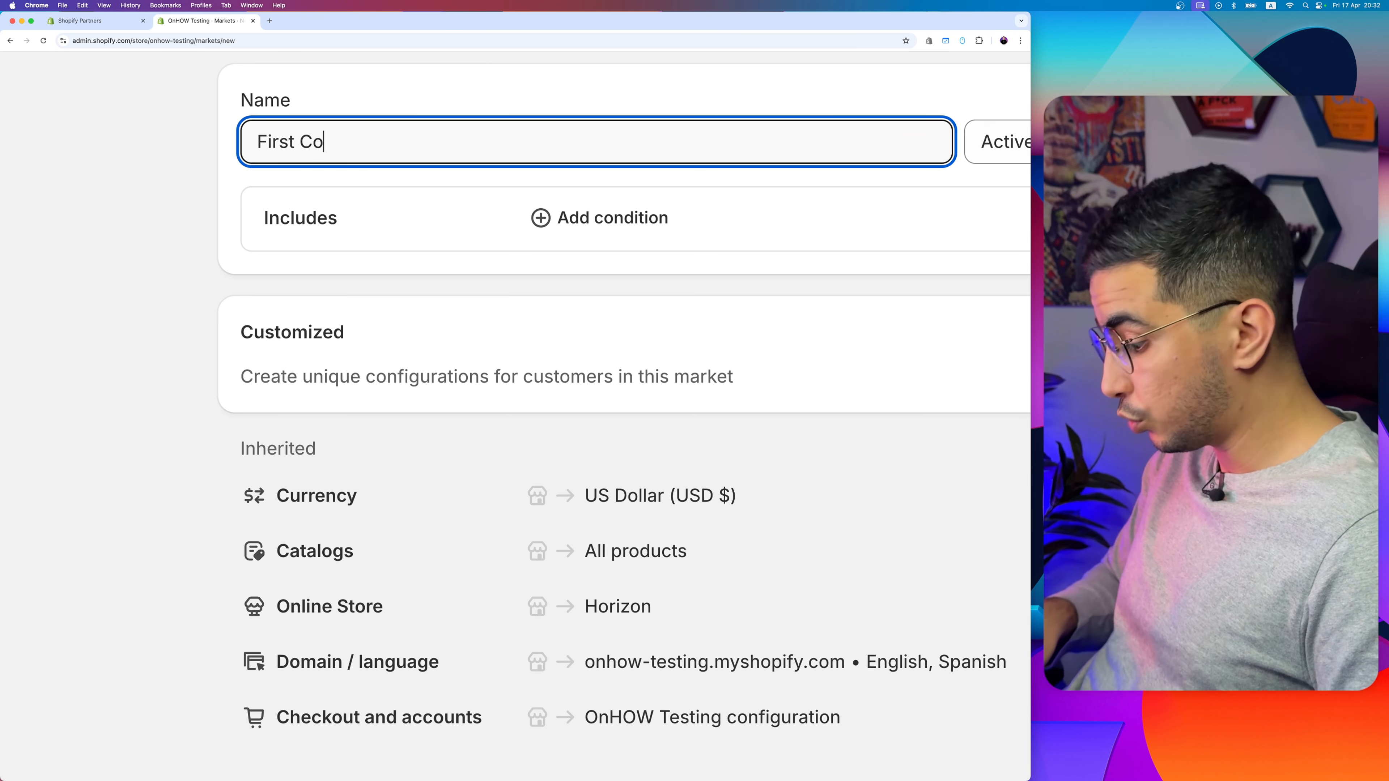
type("mpany")
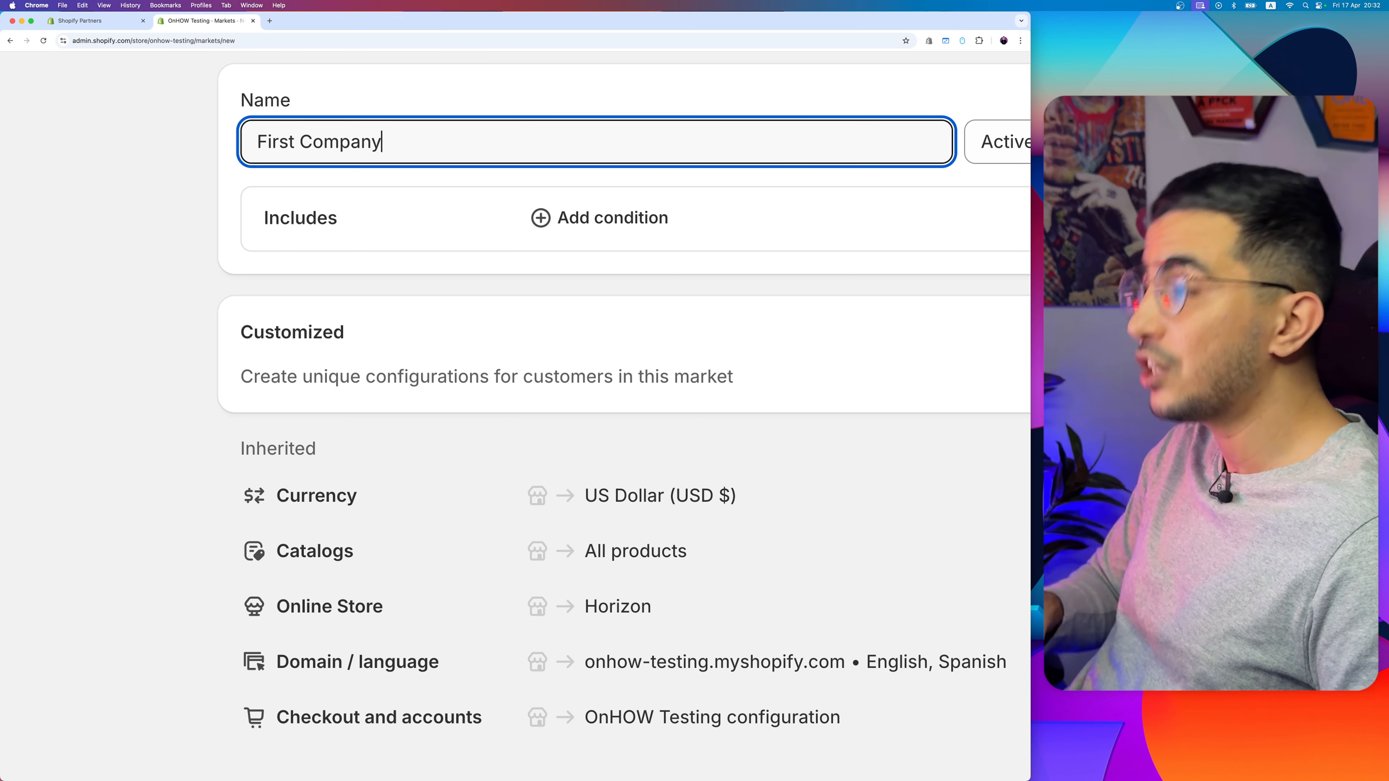
scroll(585, 411, "right", 2)
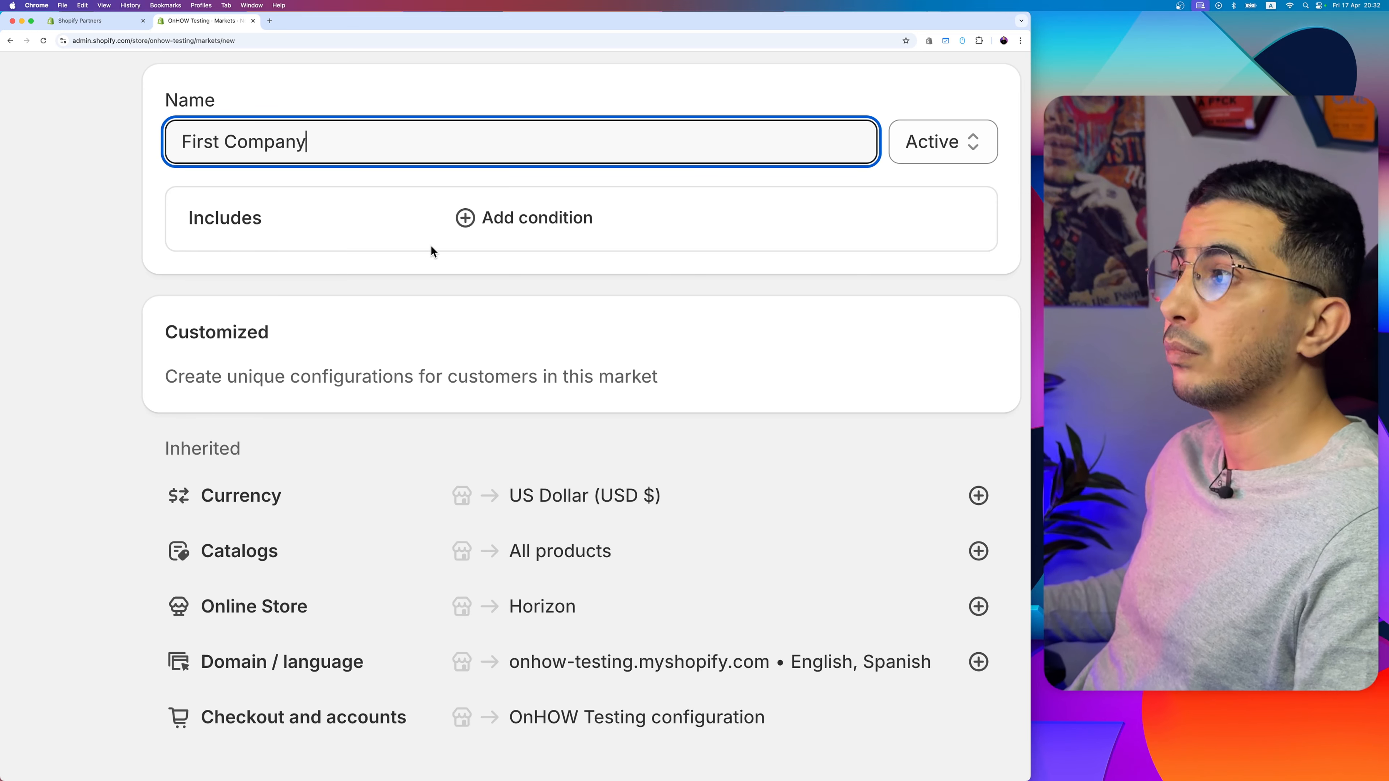
scroll(430, 245, "right", 3)
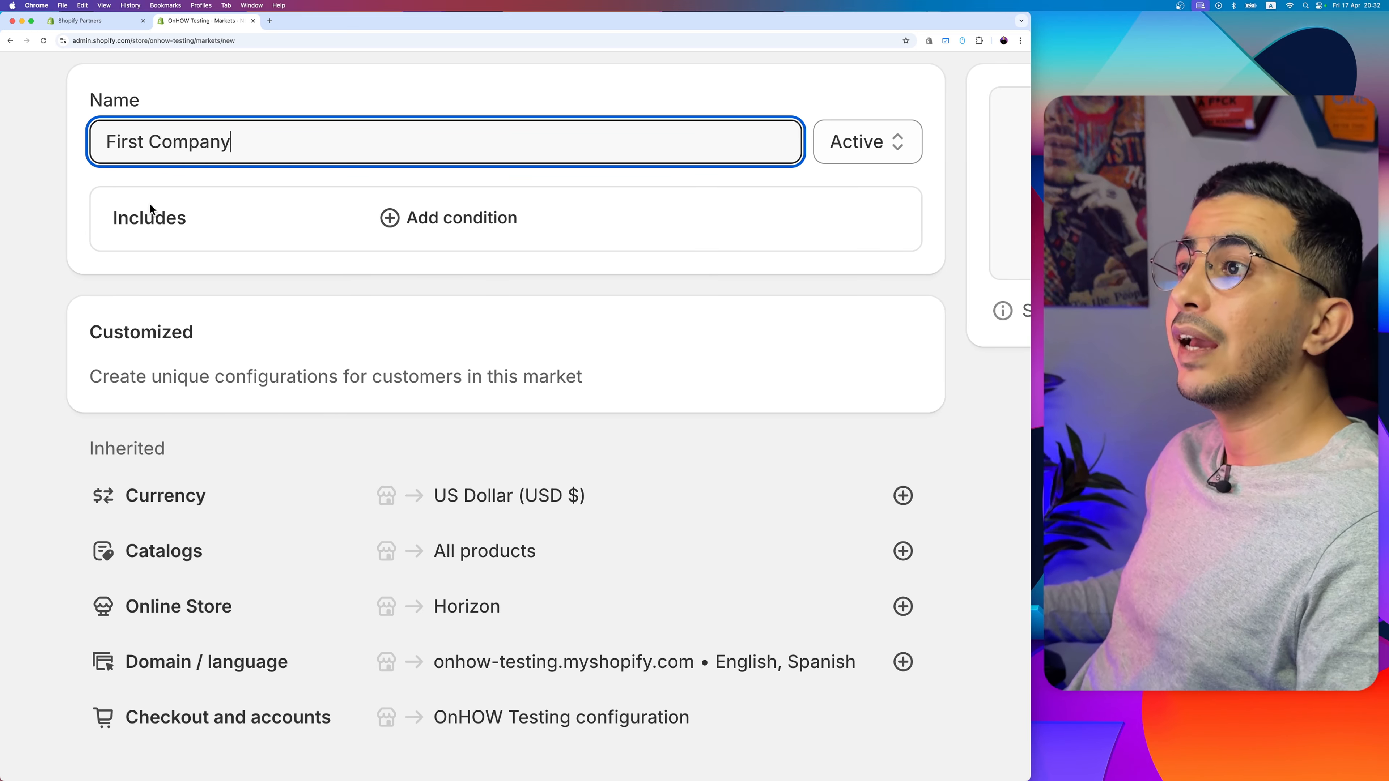
Step: Add a condition to the First Company market and set its type to Company locations
left_click_drag(105, 217, 595, 215)
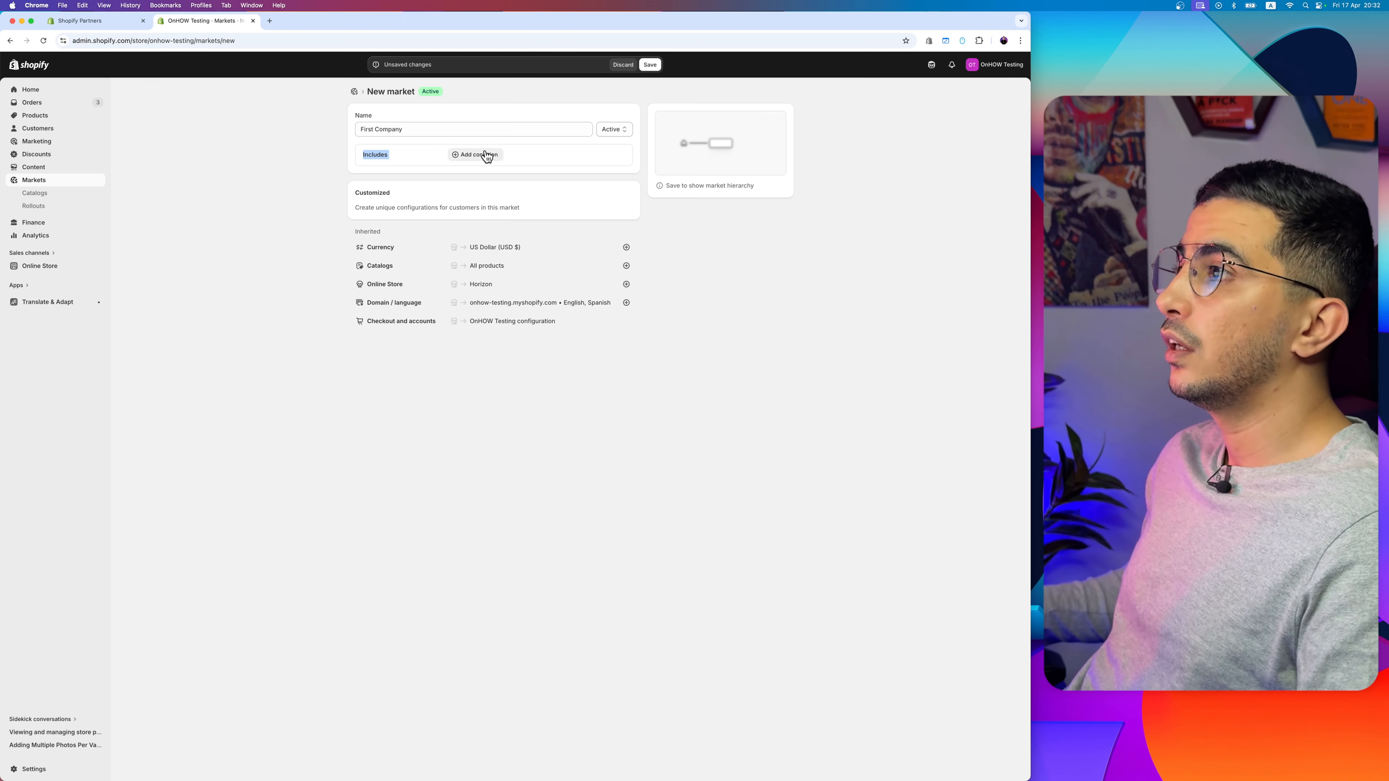
left_click(461, 219)
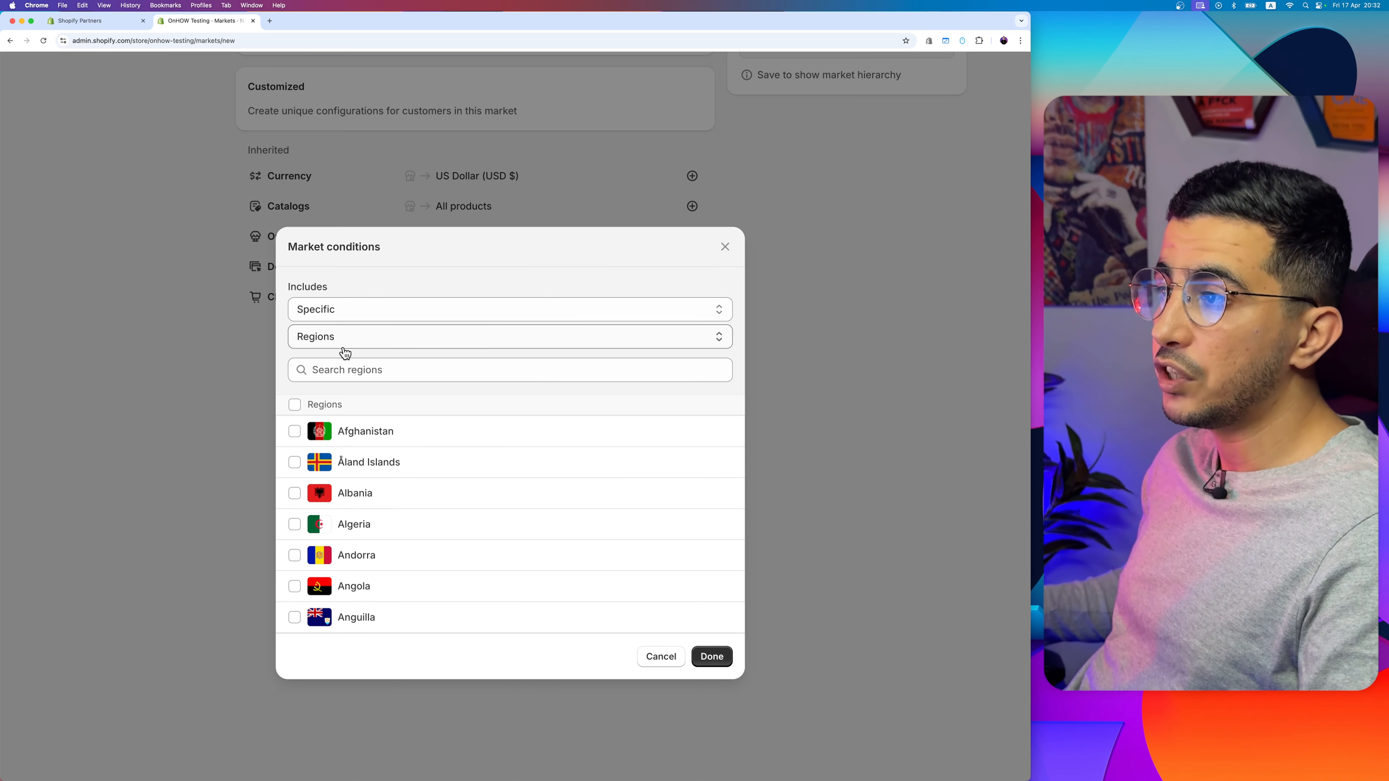
left_click(343, 340)
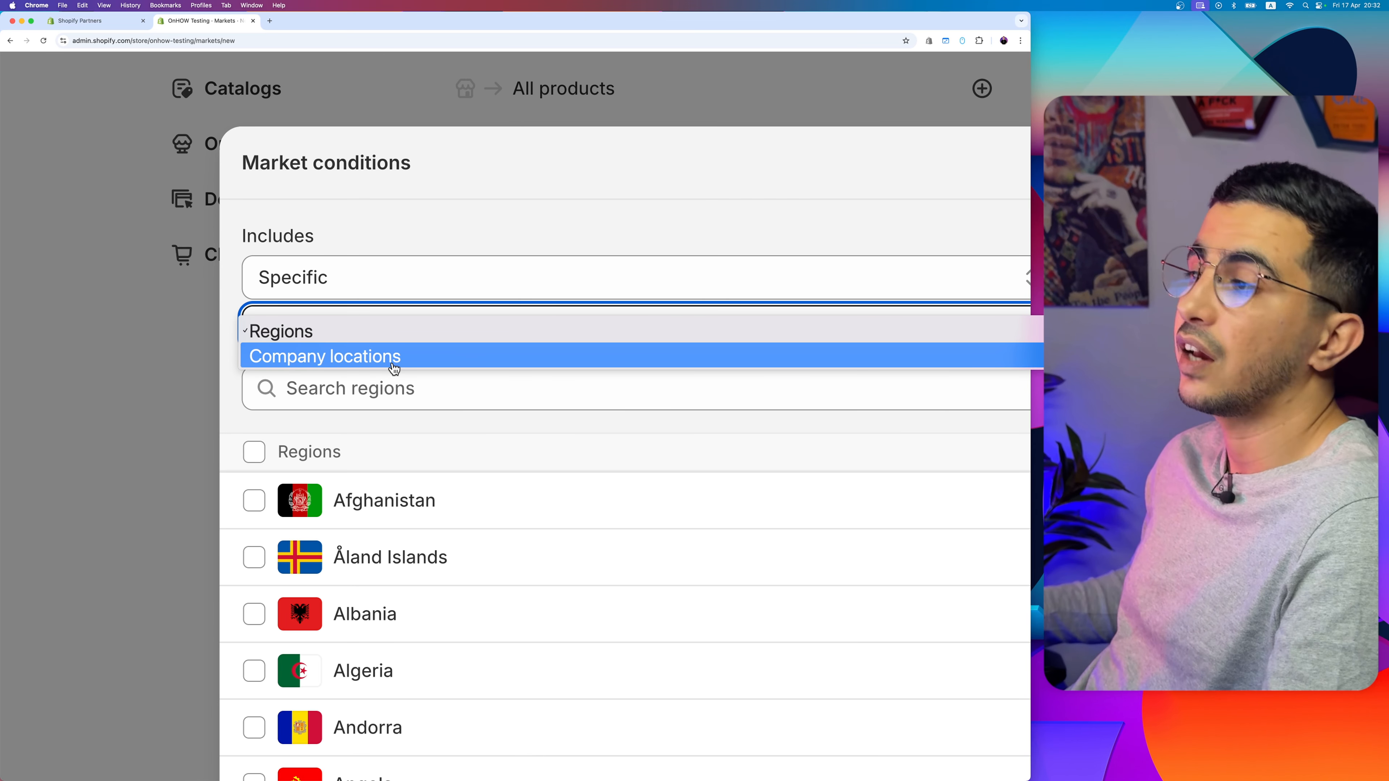
key("Escape")
left_click(380, 357)
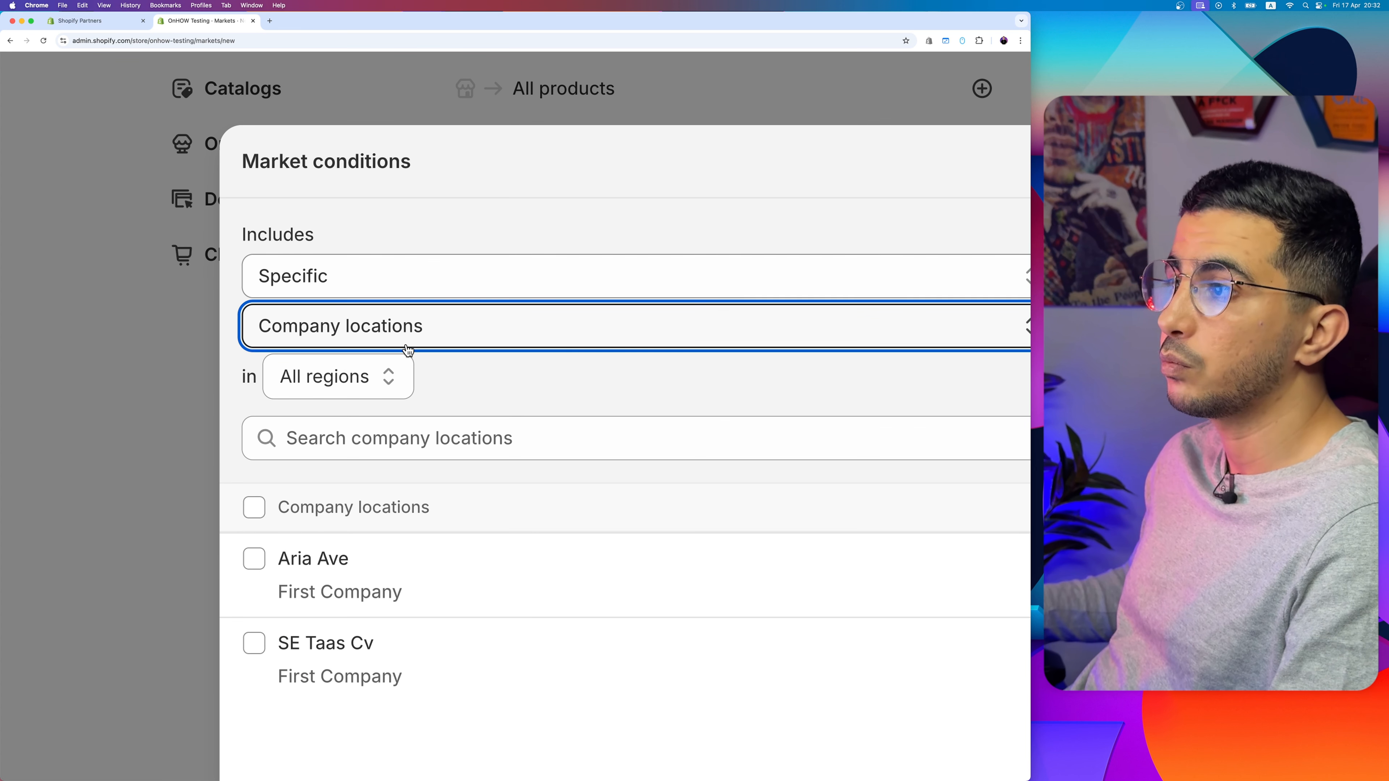
Step: Include the second listed First Company location in the market conditions and apply the selection
scroll(493, 416, "down", 3)
scroll(492, 416, "right", 2)
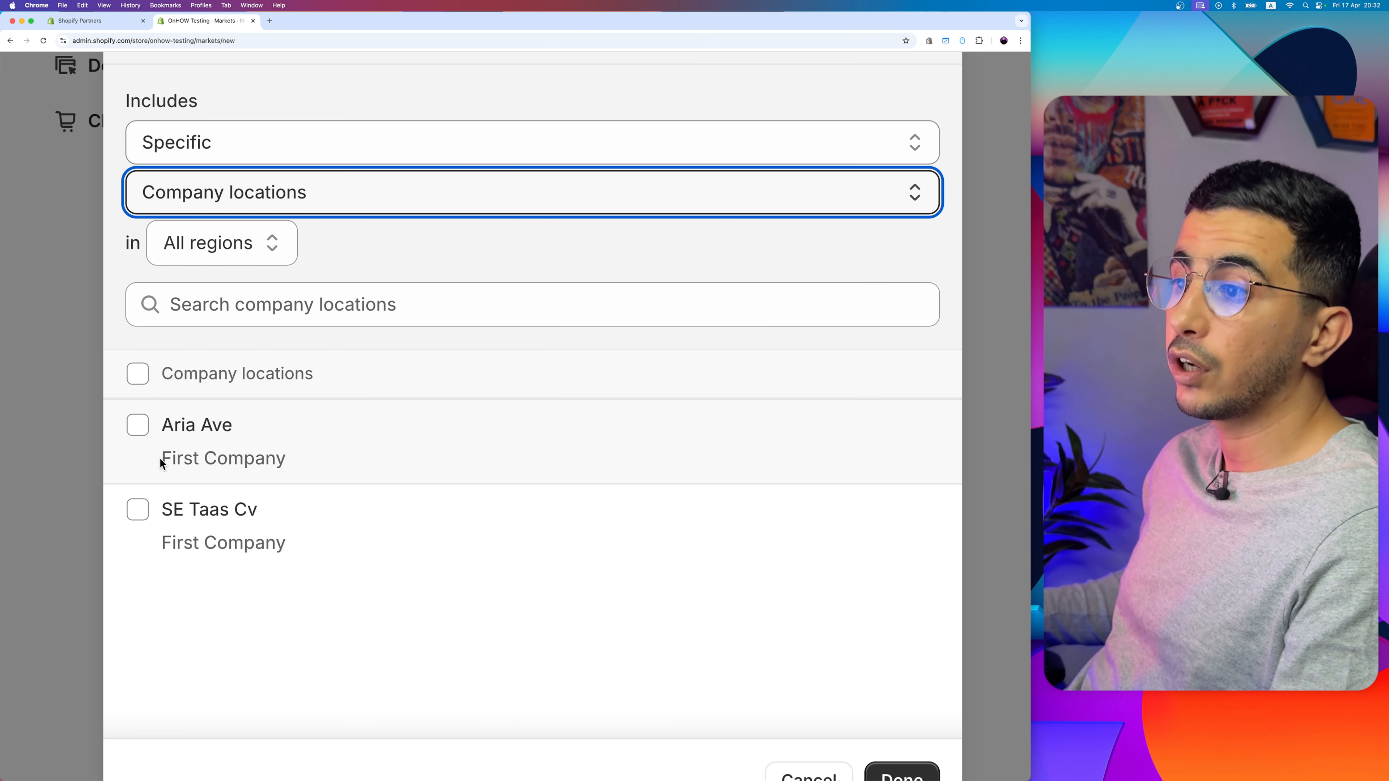
left_click_drag(160, 458, 320, 464)
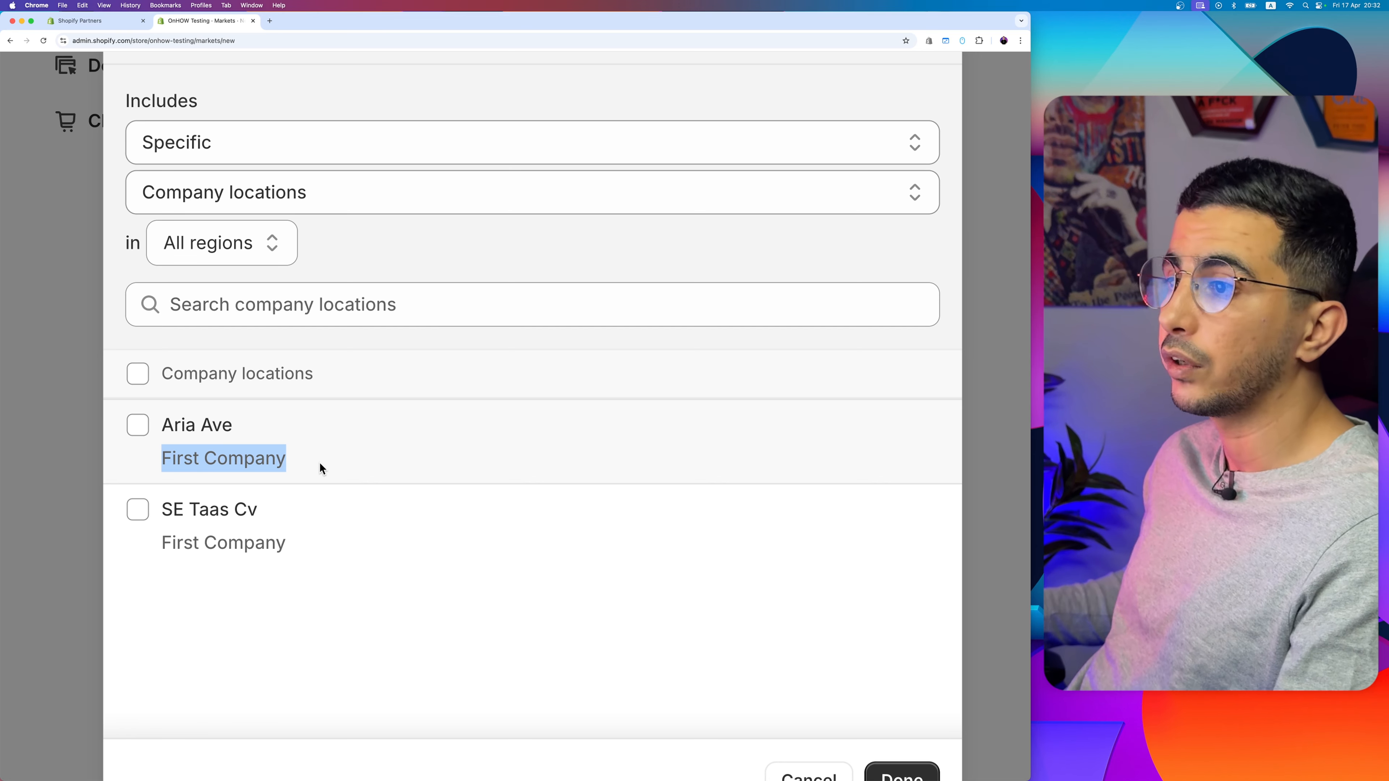
left_click(286, 540)
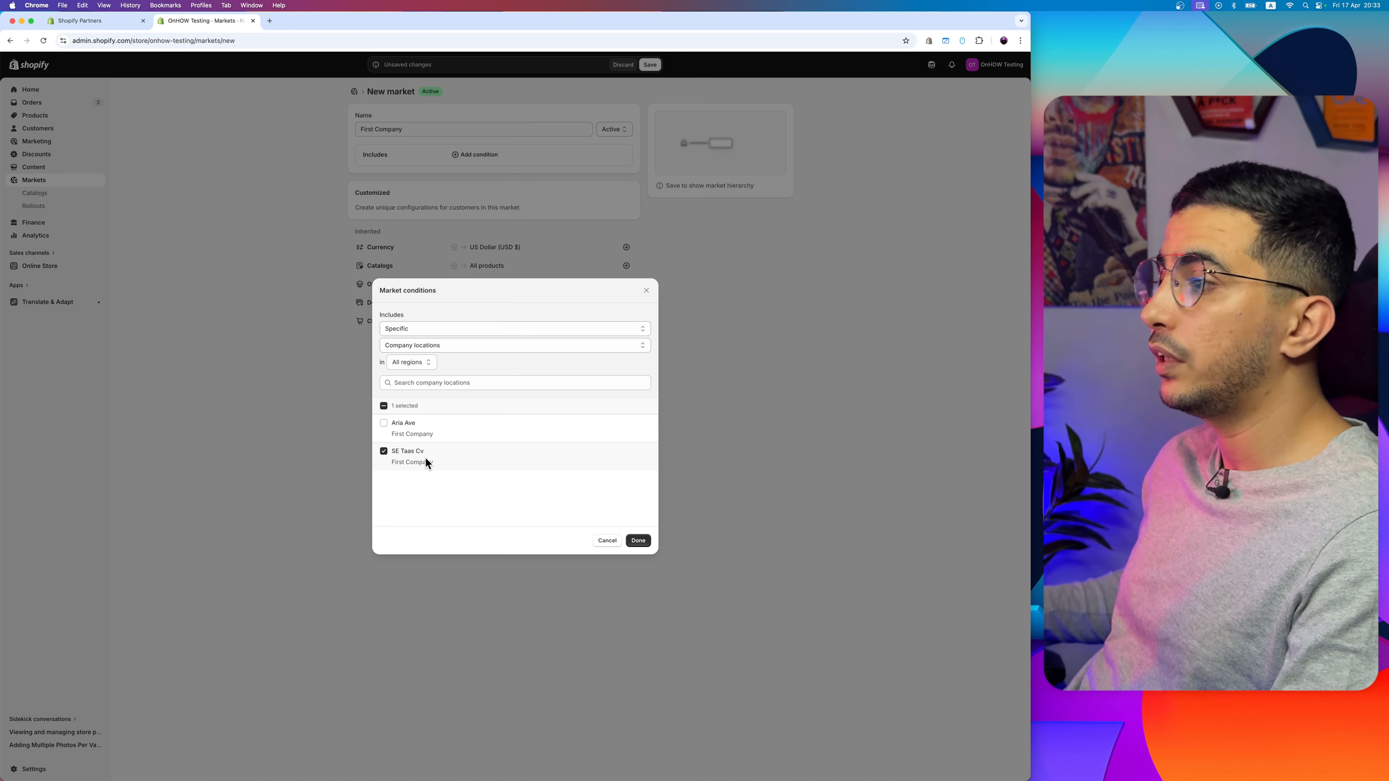
left_click(638, 541)
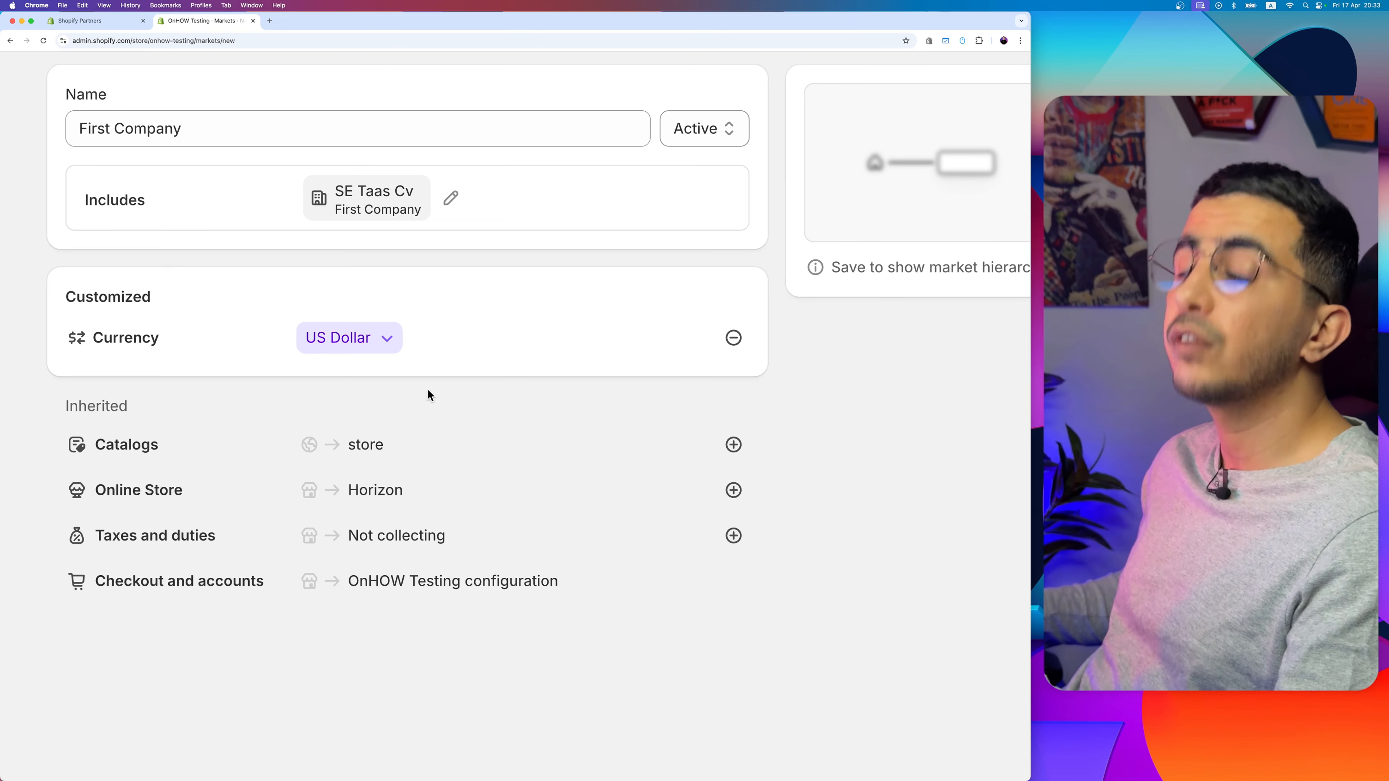
Step: Assign the First Company Catalog to the new First Company market
scroll(428, 395, "down", 3)
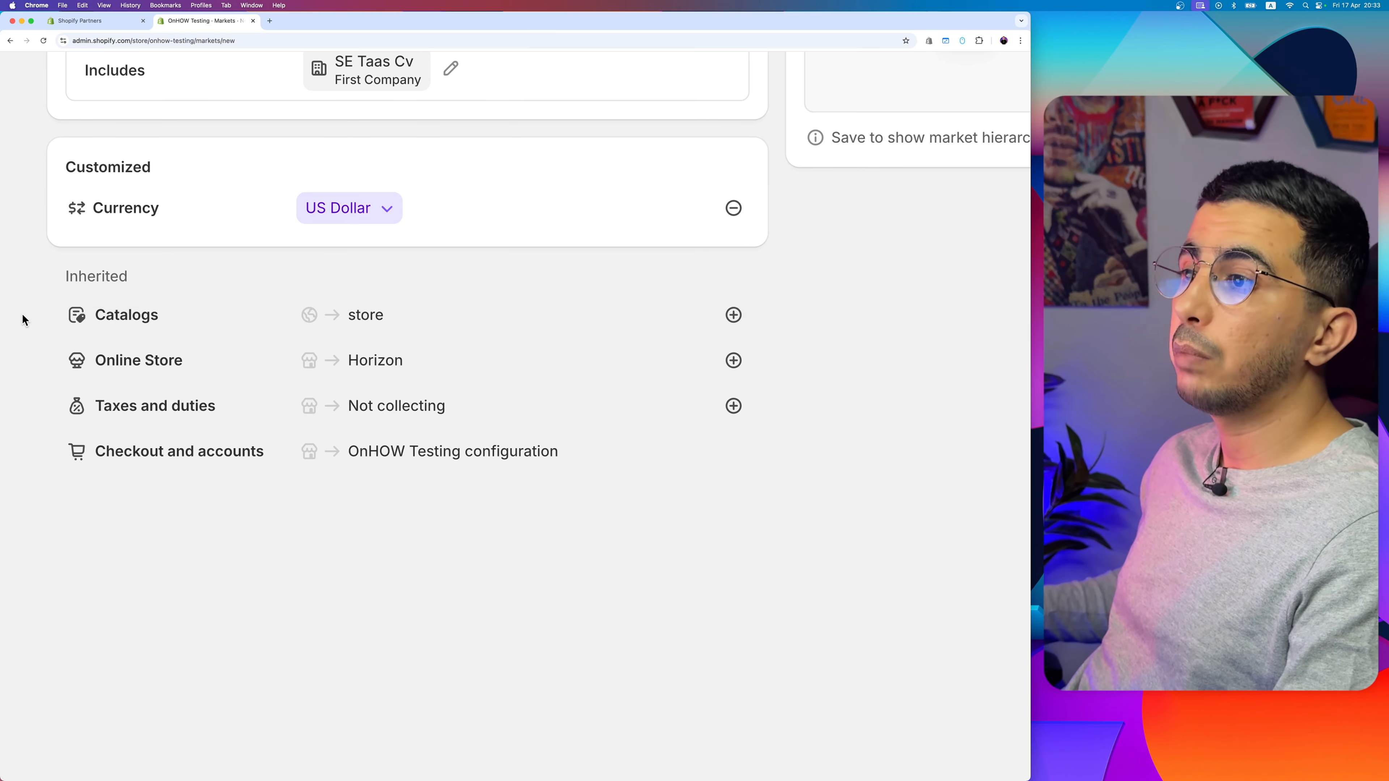
left_click_drag(22, 314, 200, 320)
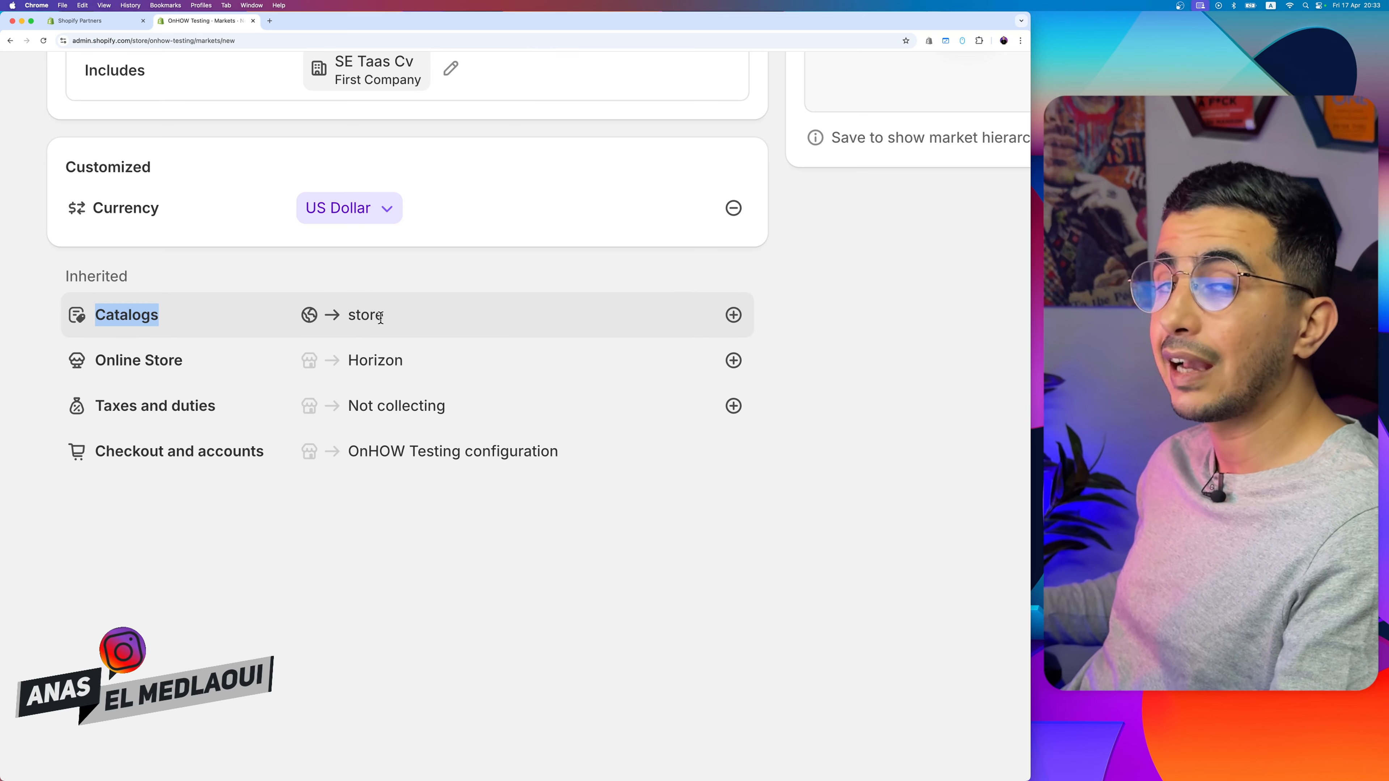
left_click(734, 315)
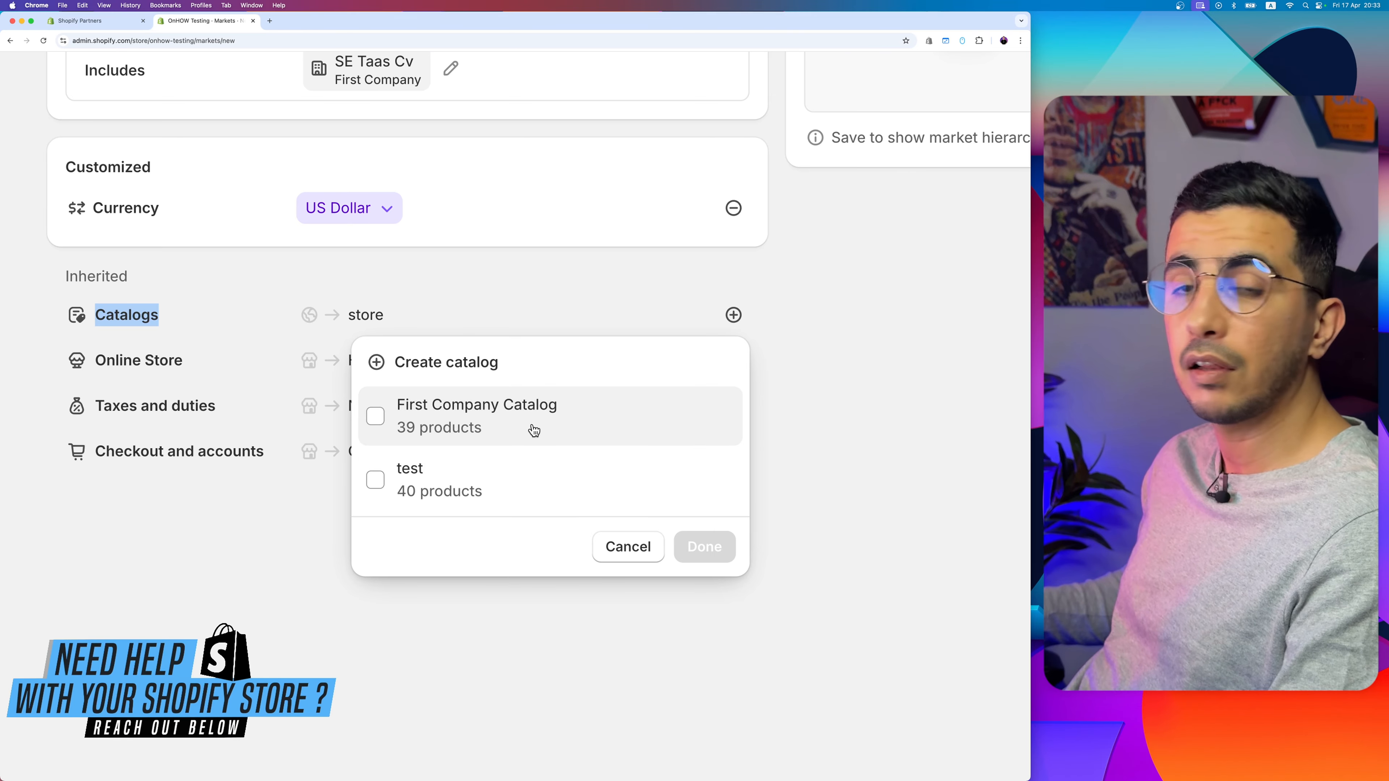
left_click(375, 417)
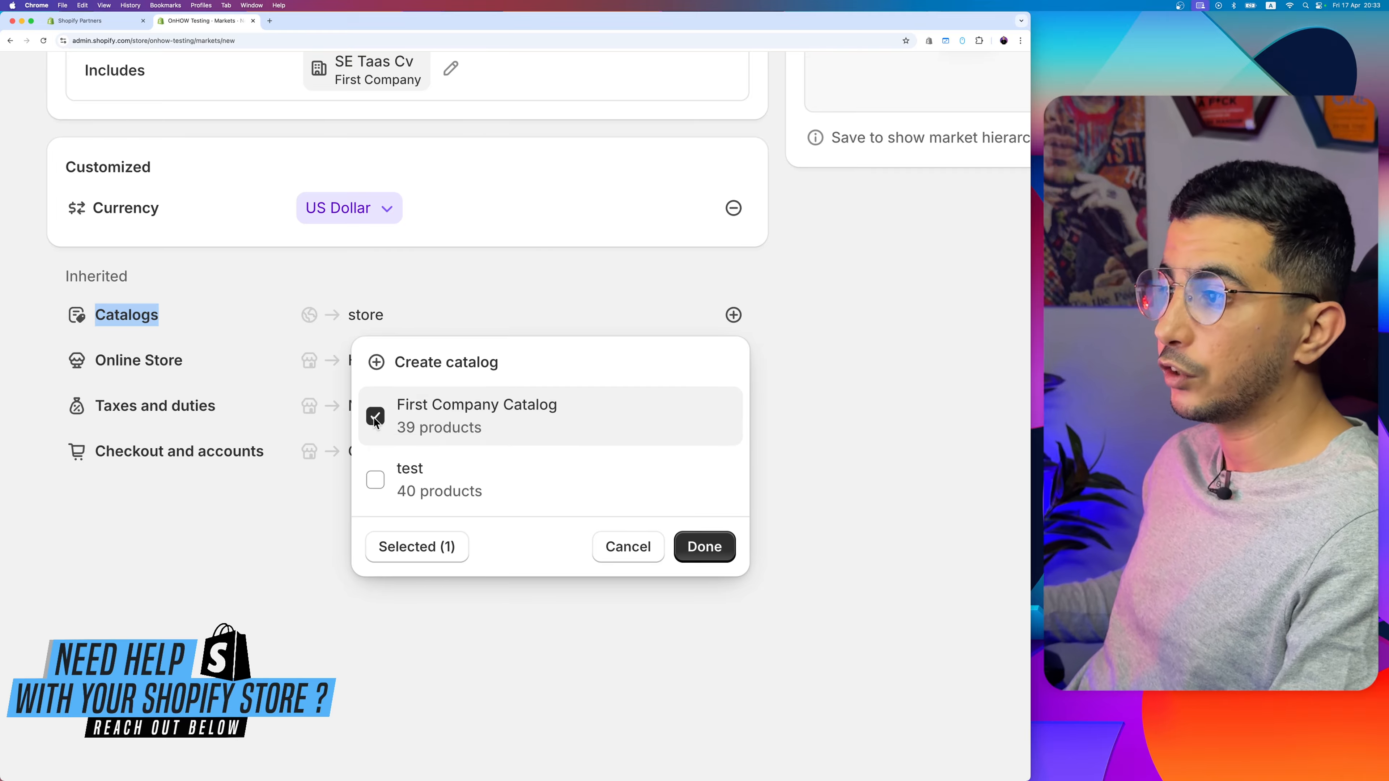
left_click(703, 547)
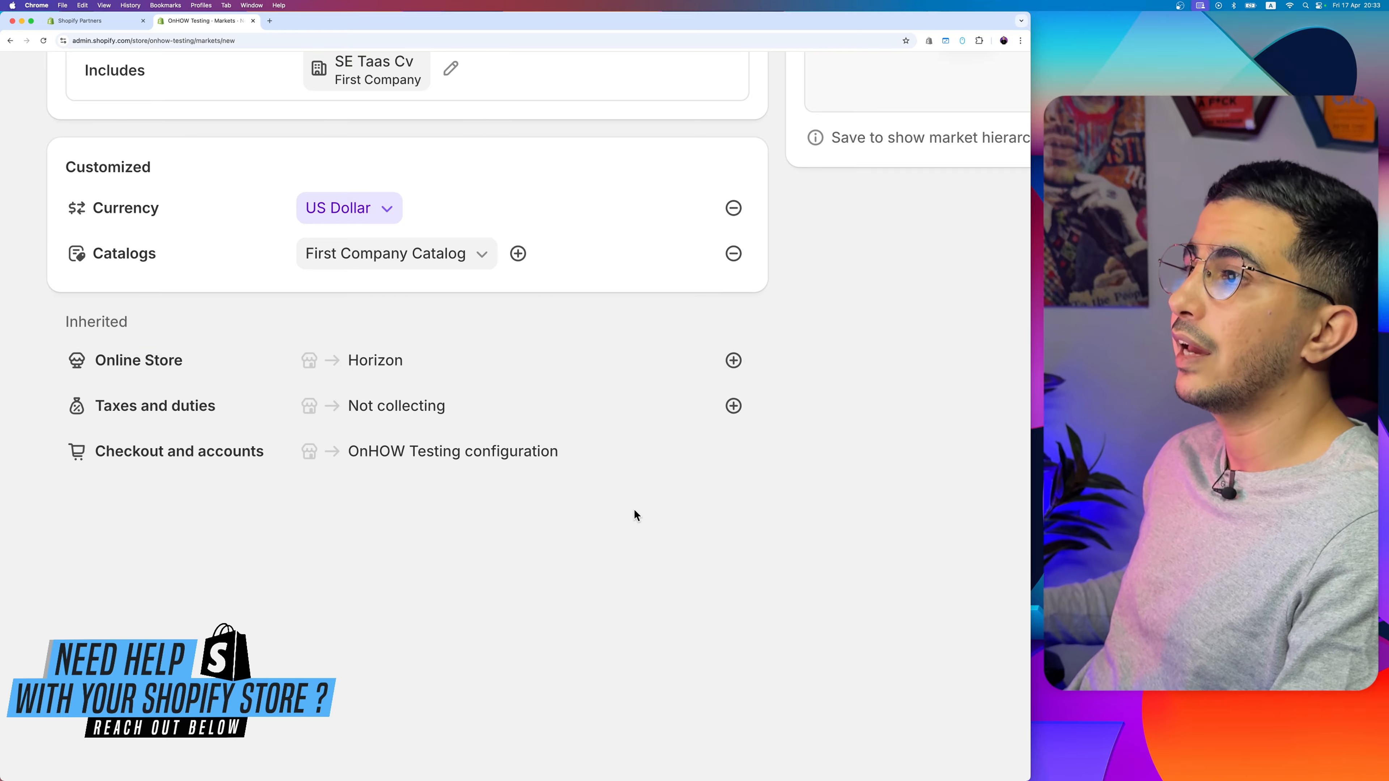
Step: Review the new market's name and check the product and price adjustment details of its assigned First Company Catalog
scroll(411, 347, "up", 3)
scroll(382, 356, "up", 1)
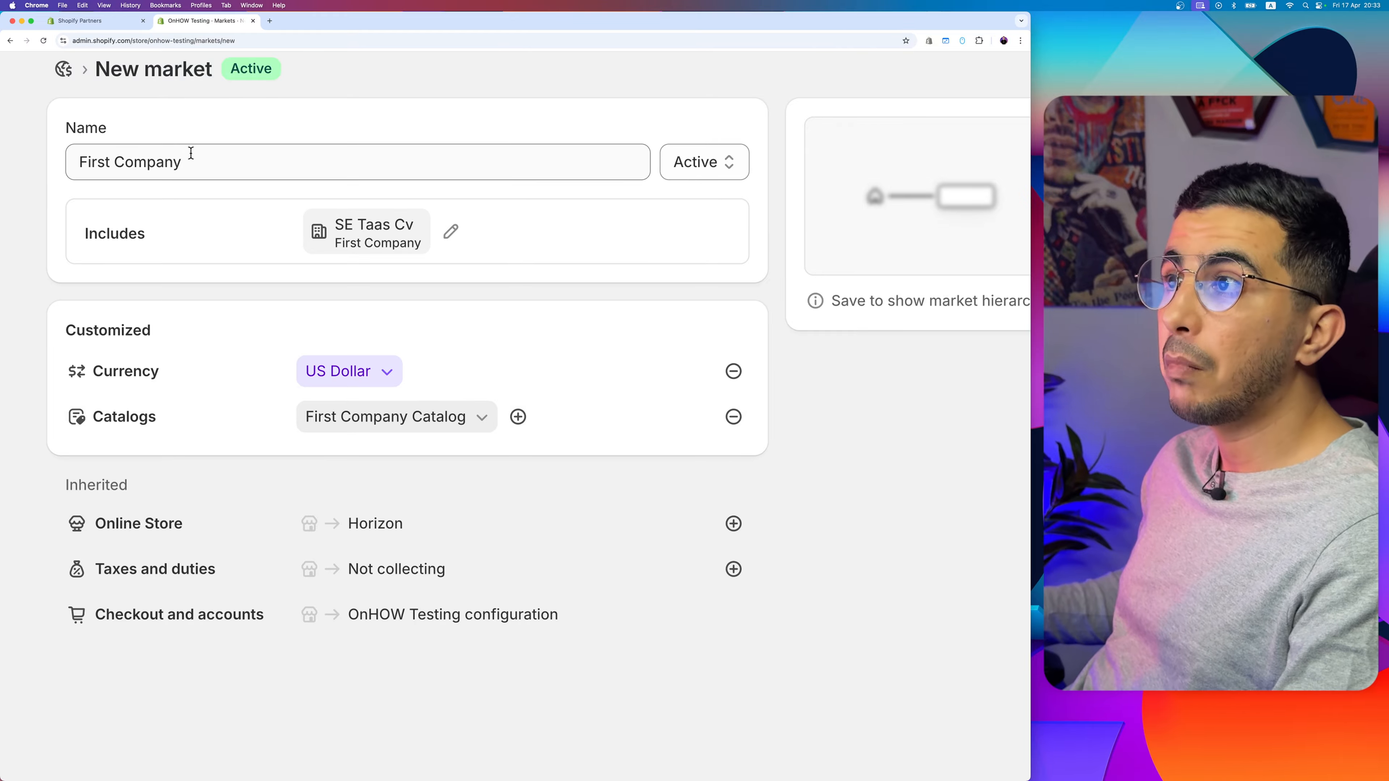
left_click_drag(195, 161, 57, 170)
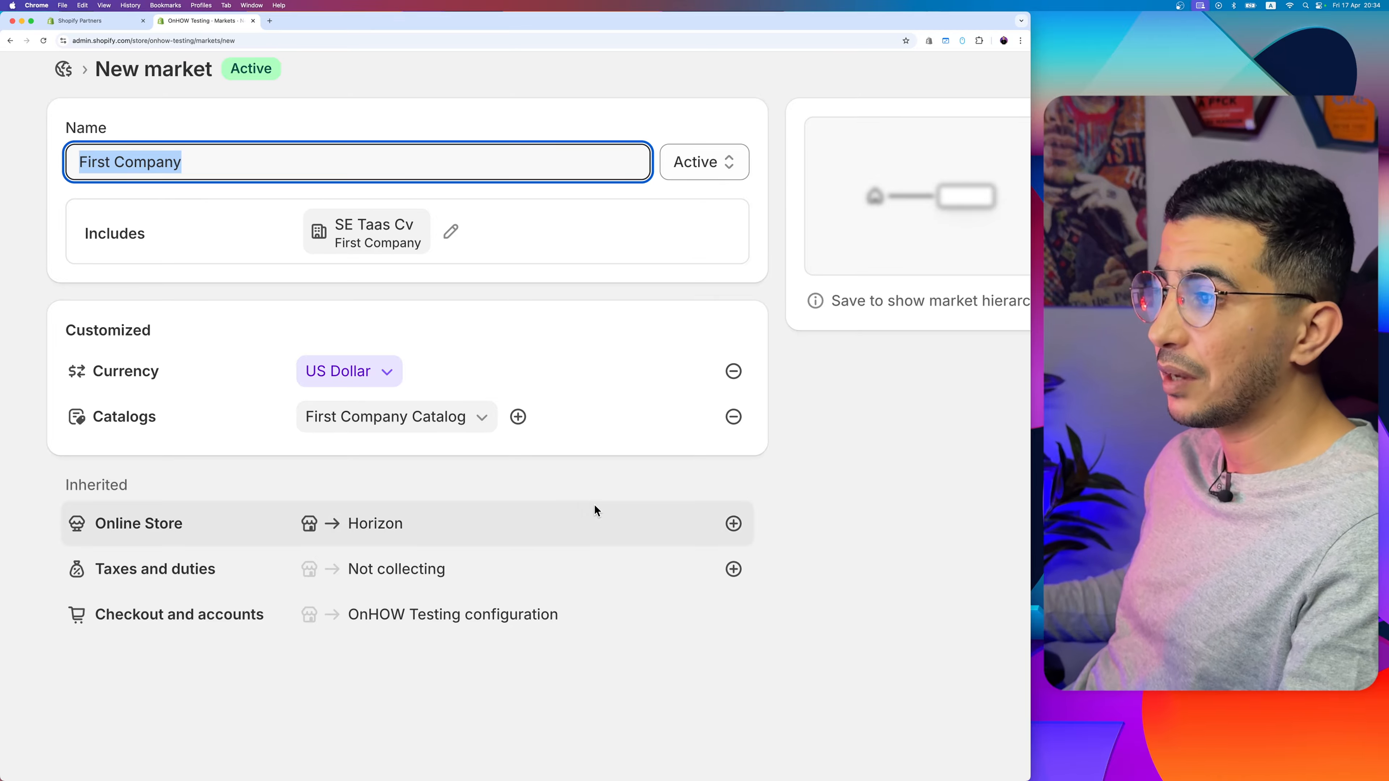
left_click(481, 417)
left_click_drag(355, 572, 446, 576)
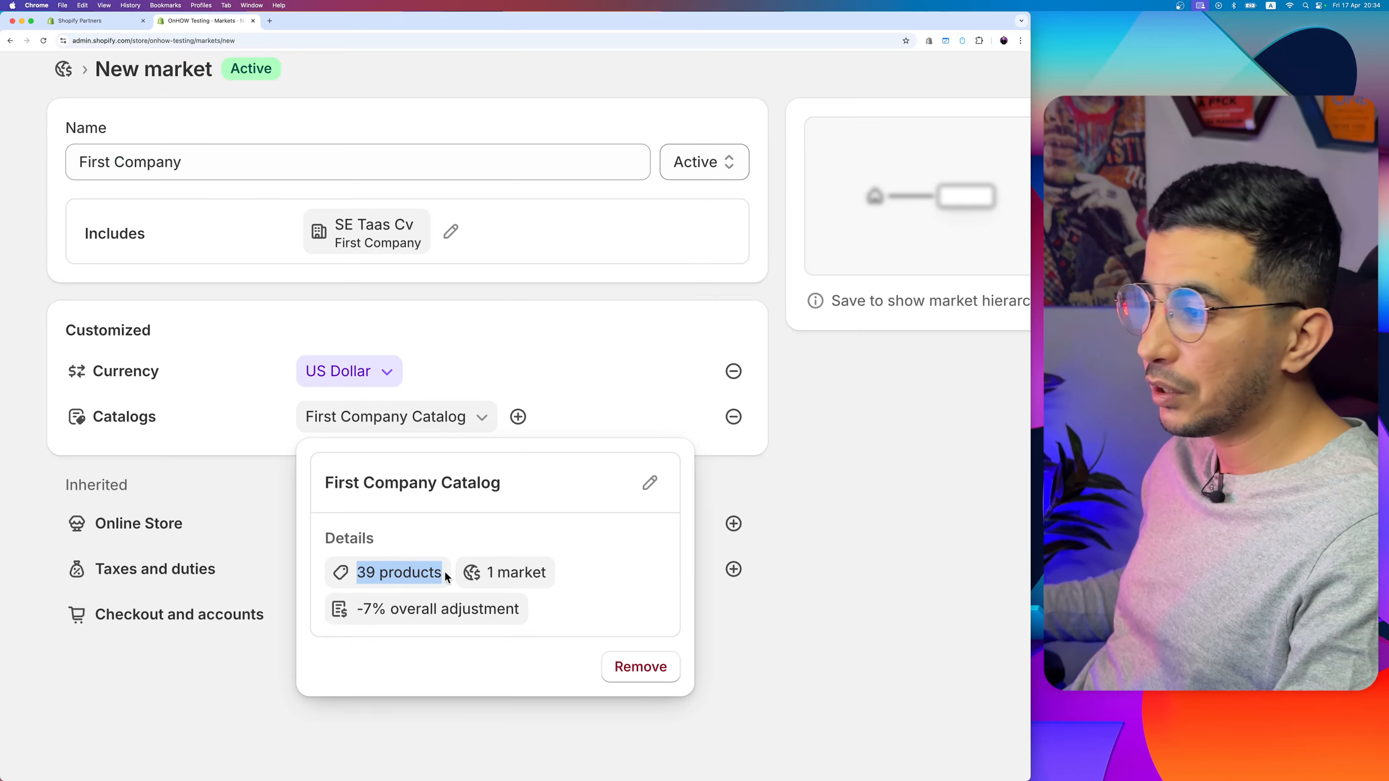
left_click_drag(358, 609, 365, 609)
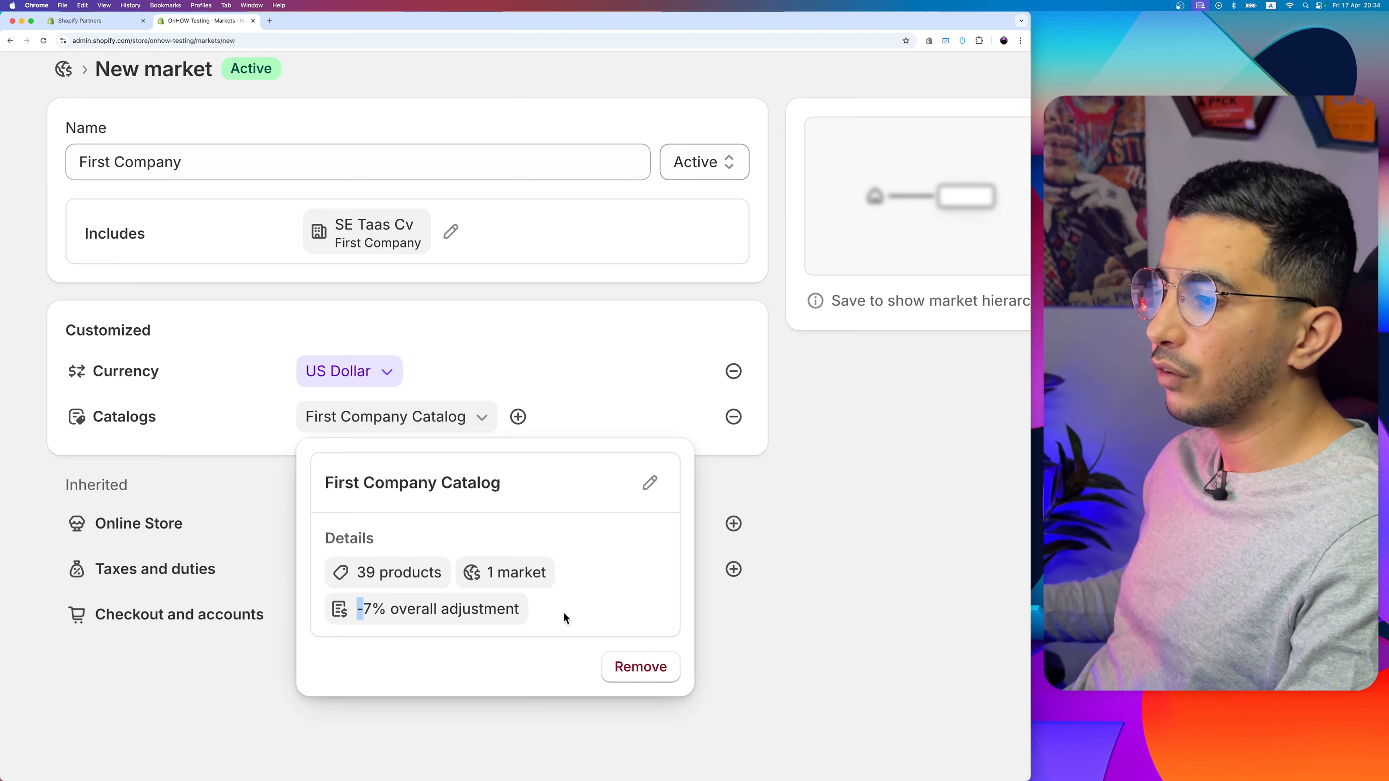
left_click(483, 362)
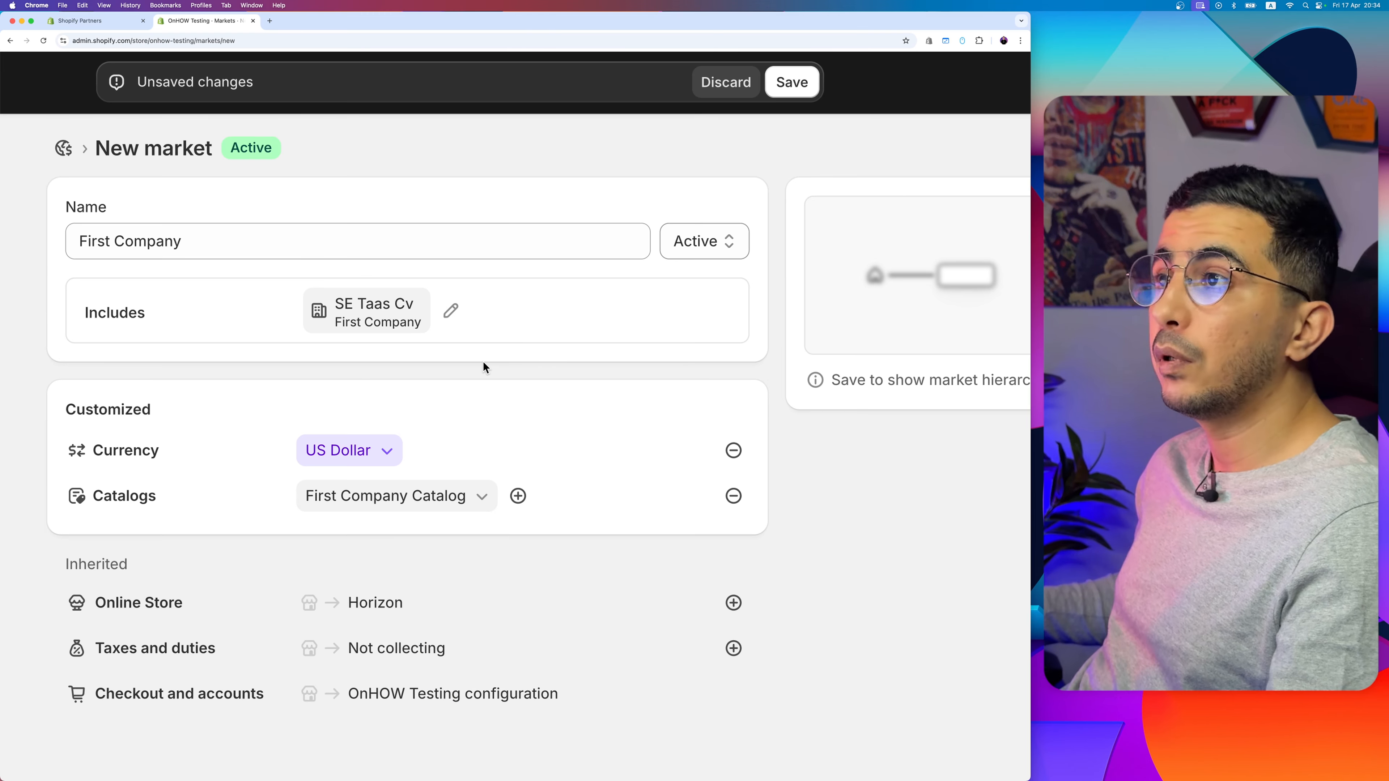
Step: Edit the market conditions to also include the first listed First Company location
left_click(451, 310)
left_click(134, 435)
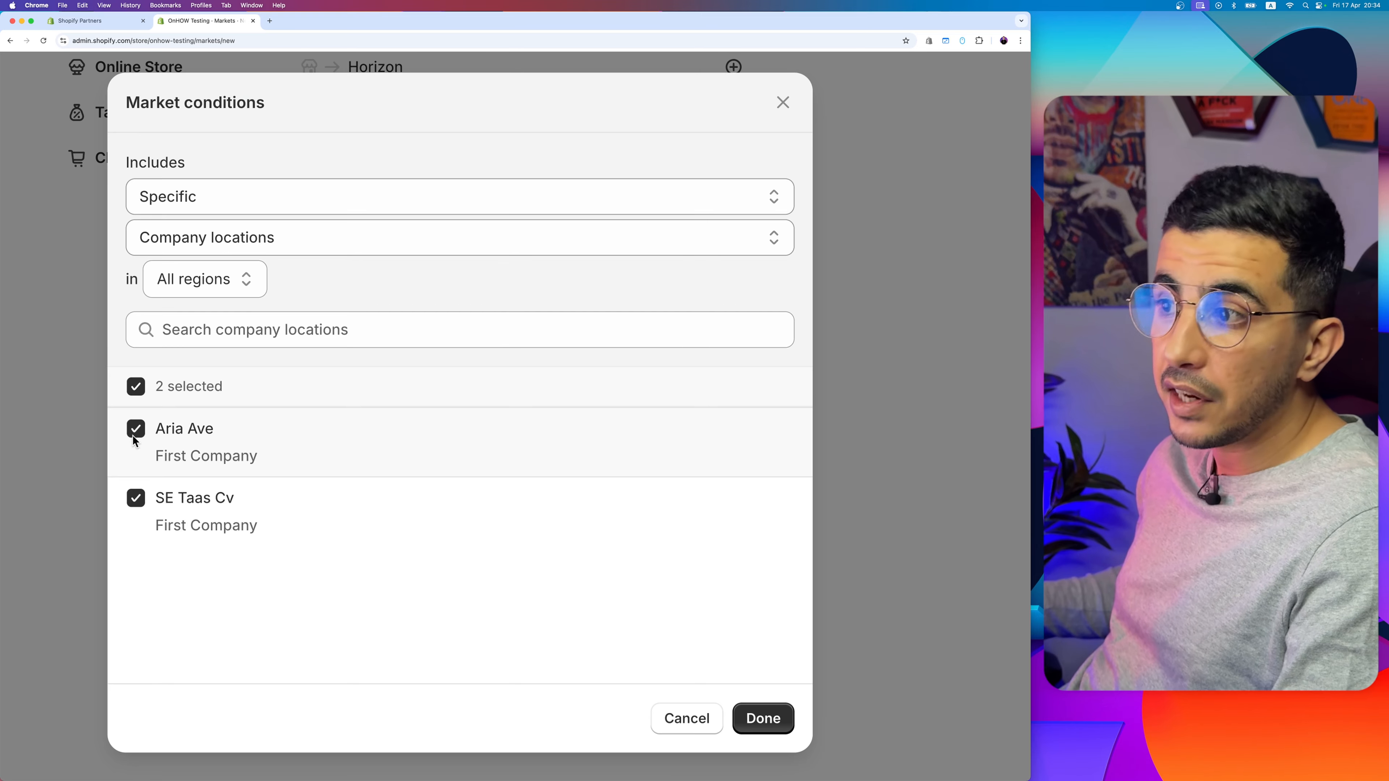
left_click(770, 719)
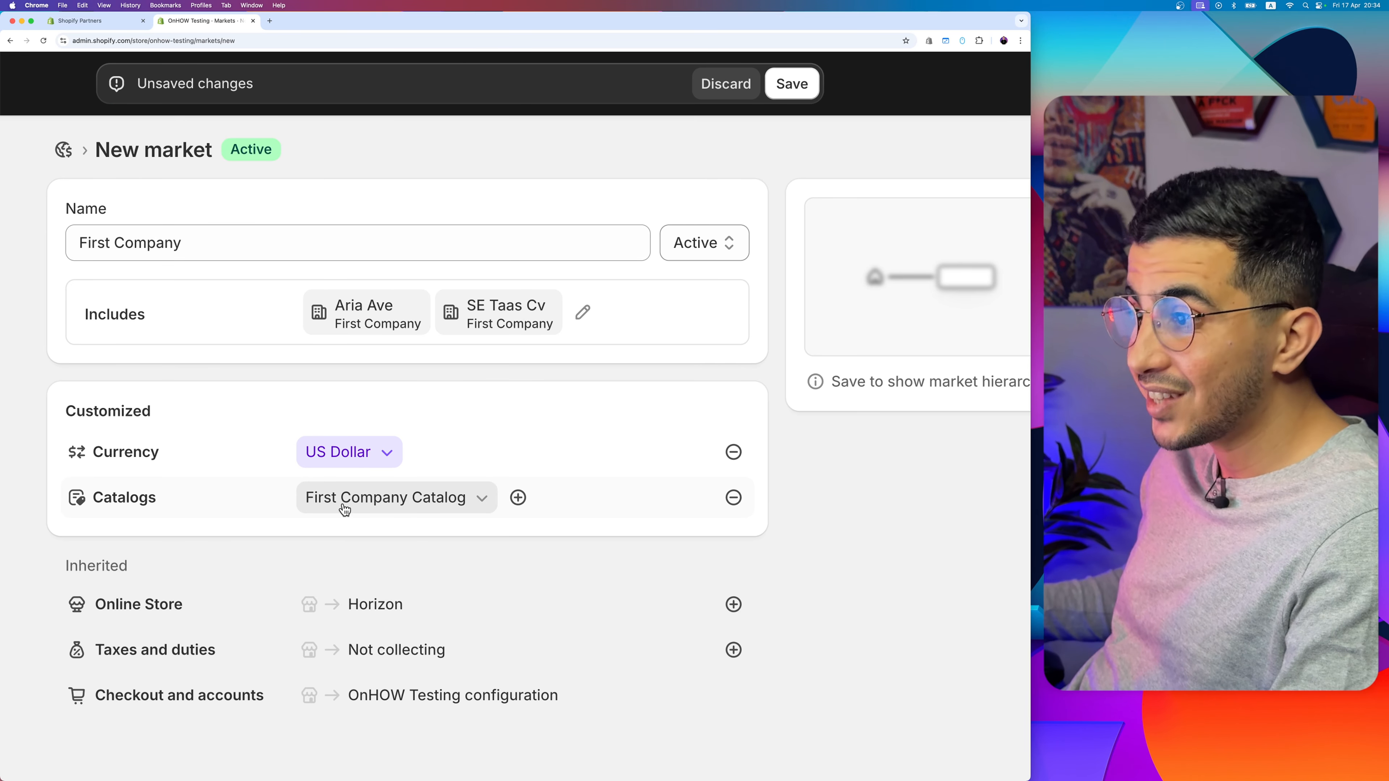
scroll(341, 506, "down", 1)
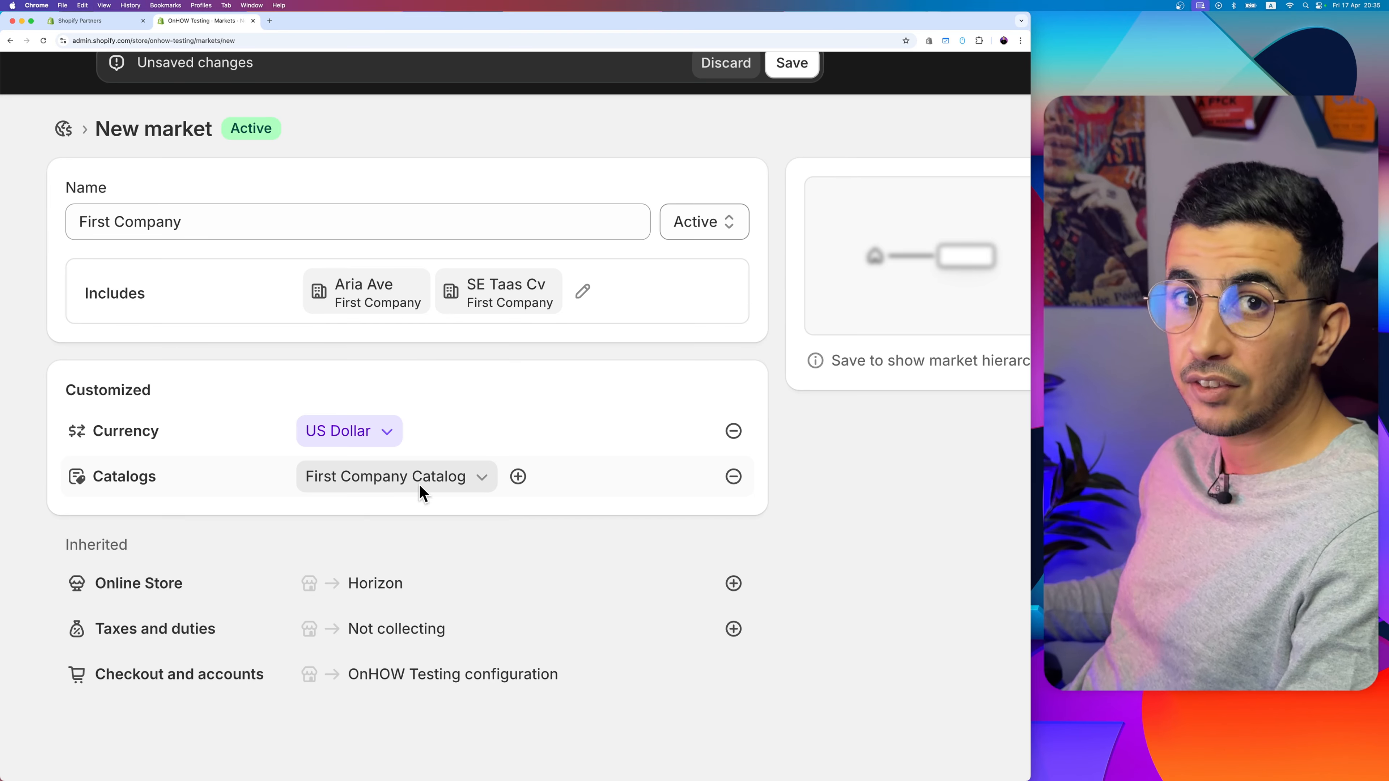